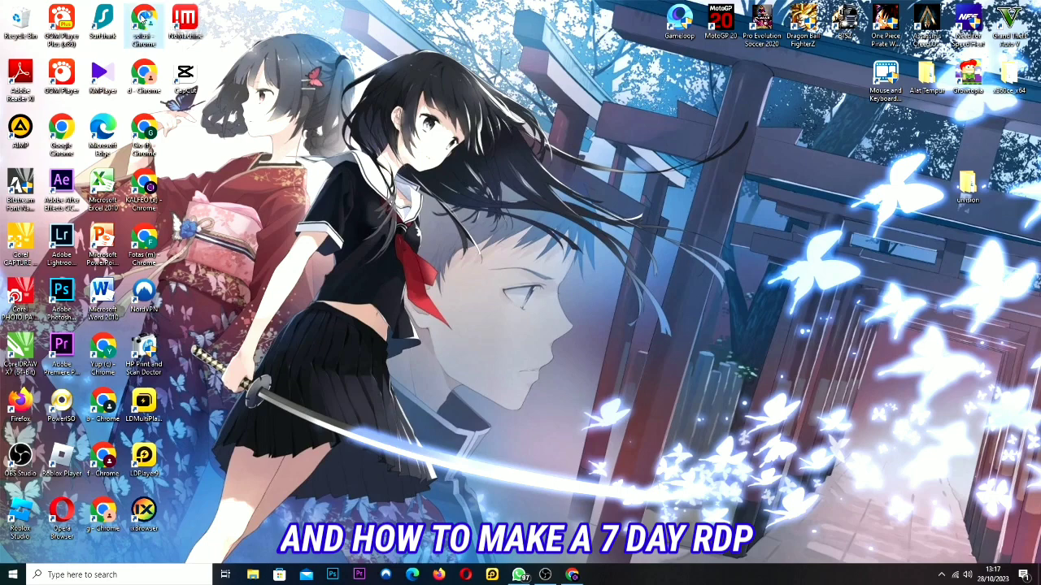
- Load cloudsigma.com in Chrome, correcting the mistyped address first
{"action": "type", "text": "cloudsigh="}
{"action": "key", "text": "BackSpace"}
{"action": "key", "text": "BackSpace"}
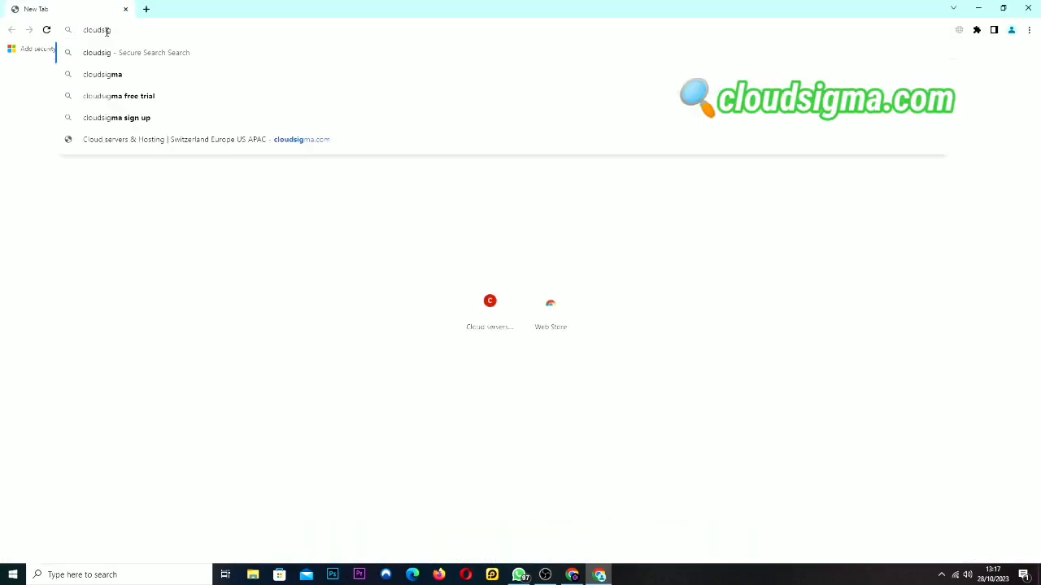
{"action": "type", "text": "ma.c"}
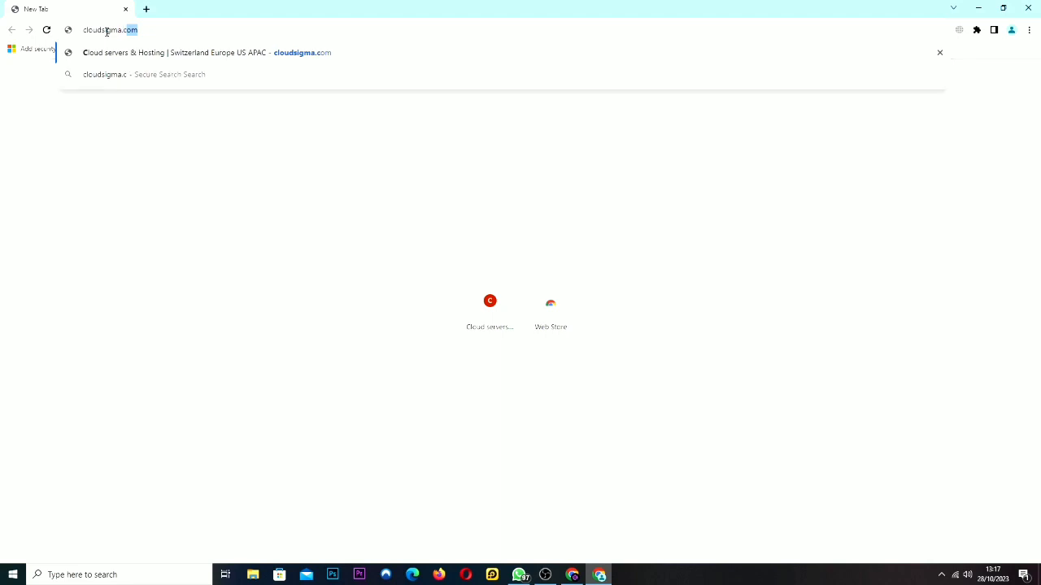
{"action": "type", "text": "om"}
{"action": "key", "text": "Return"}
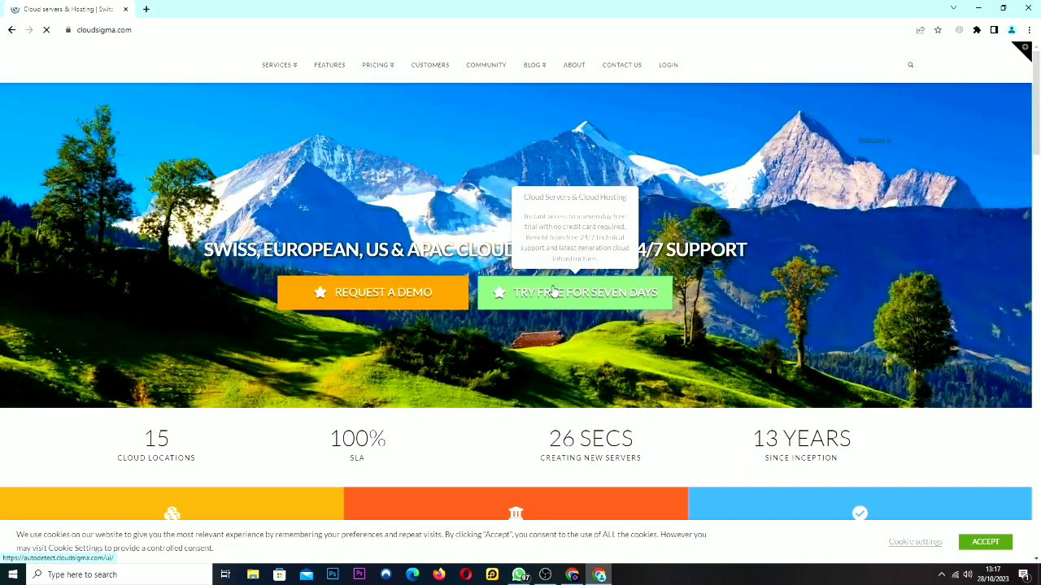
- Start the free seven-day trial via Instant access from the region list, passing the crosswalk CAPTCHA
{"action": "left_click", "coordinate": [556, 291]}
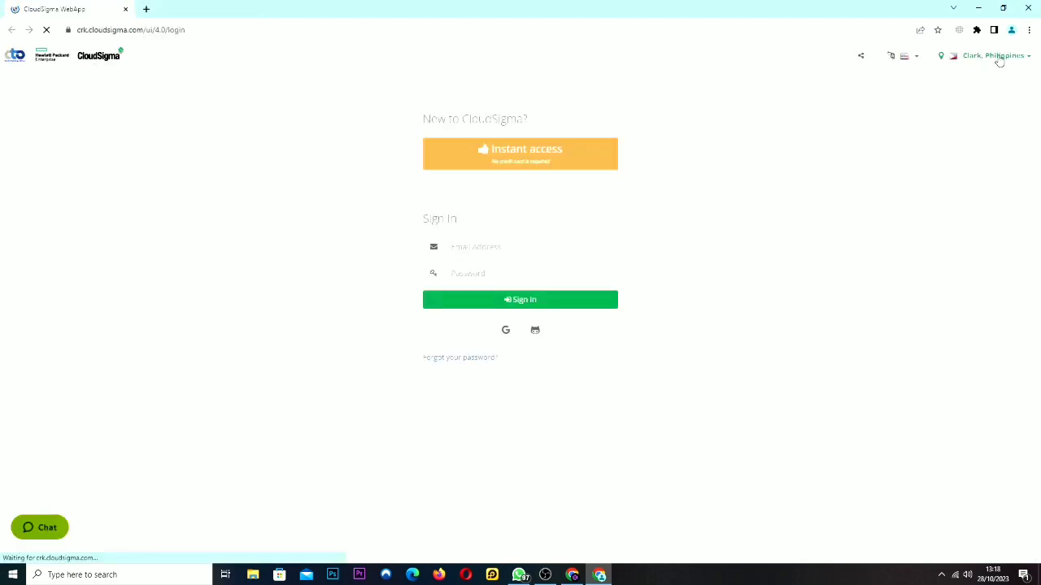
{"action": "left_click", "coordinate": [998, 57]}
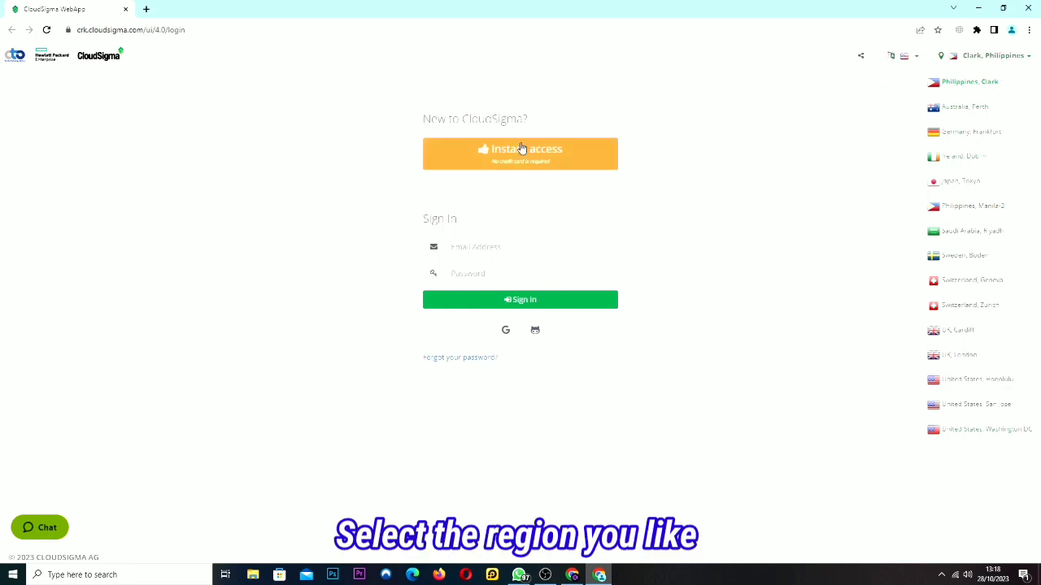
{"action": "left_click", "coordinate": [500, 160]}
{"action": "left_click", "coordinate": [520, 146]}
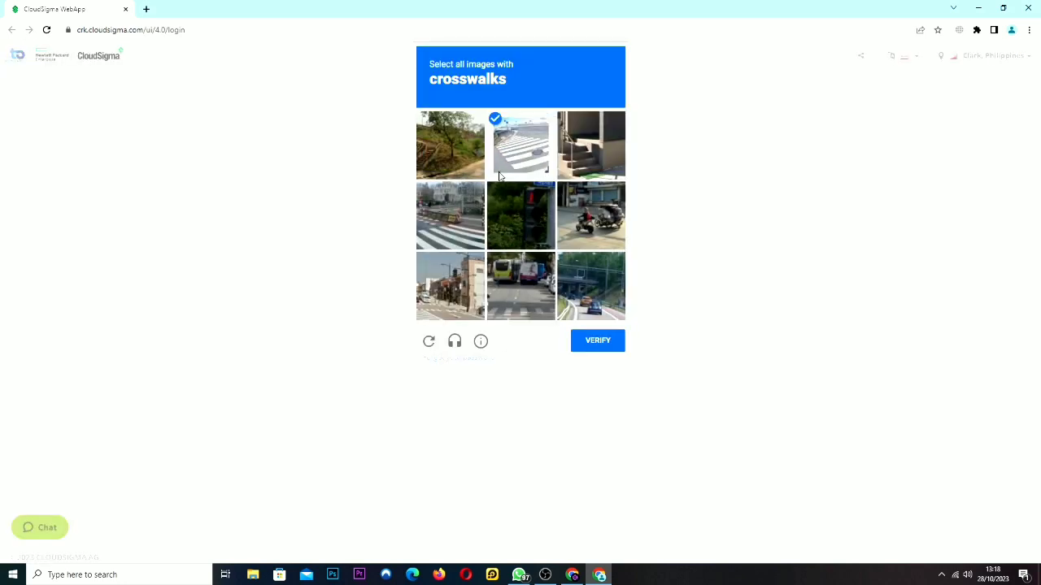
{"action": "left_click", "coordinate": [451, 215]}
{"action": "left_click", "coordinate": [536, 300]}
{"action": "left_click", "coordinate": [587, 341]}
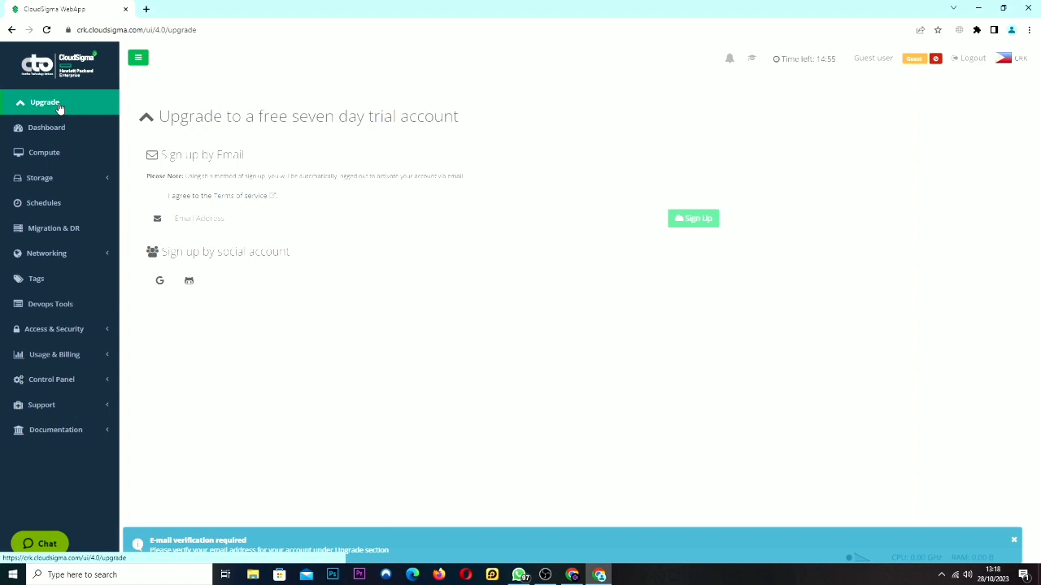
- Open the Upgrade page, highlight 'Email' in the sign-up heading, then switch to the YouTube window
{"action": "left_click", "coordinate": [59, 107]}
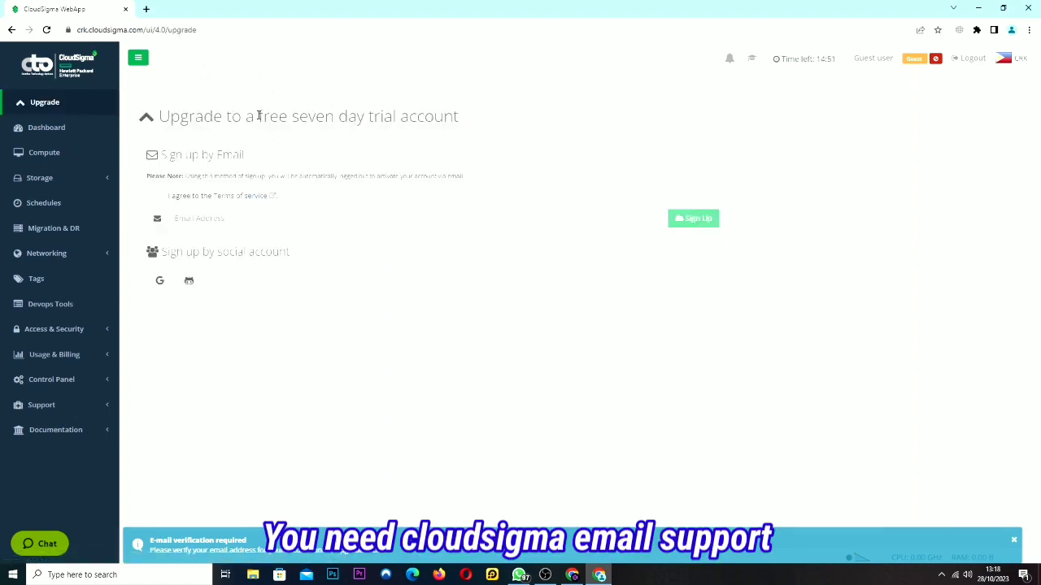
{"action": "left_click_drag", "start_coordinate": [244, 155], "coordinate": [216, 154]}
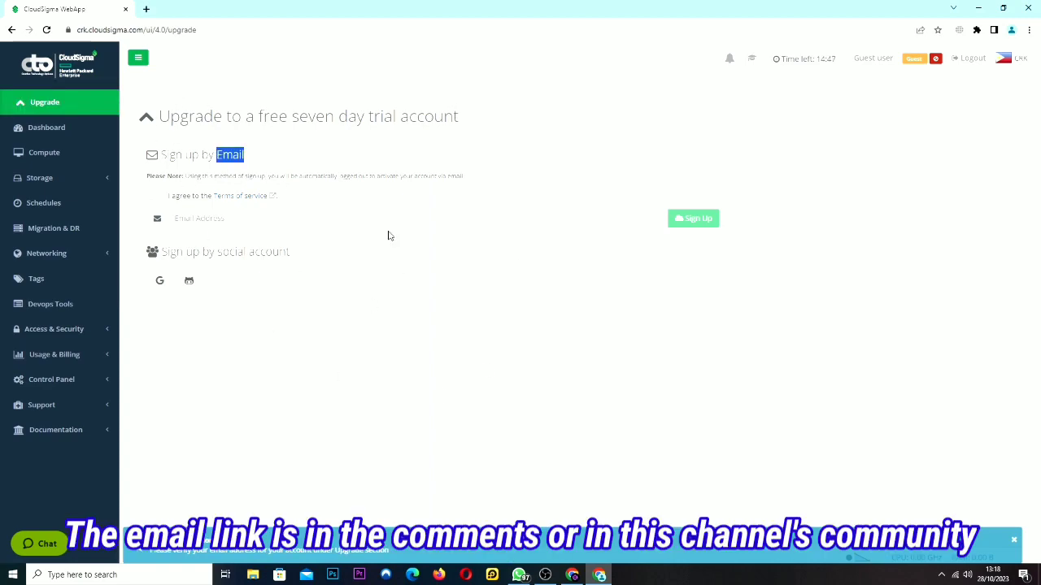
{"action": "left_click", "coordinate": [572, 576]}
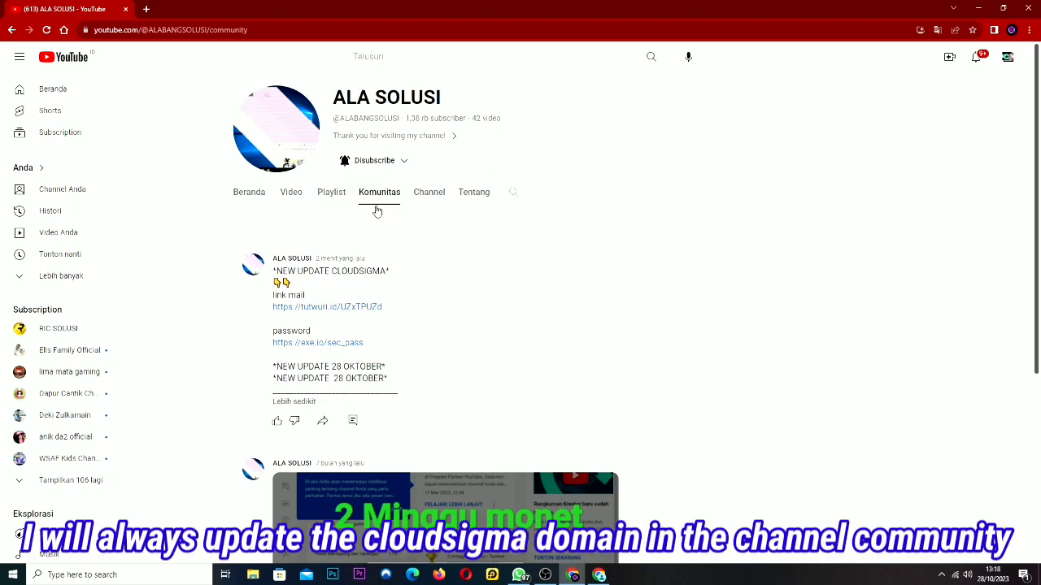
- Open the community post's tutwuri mail link in a new tab and switch to that tab
{"action": "left_click", "coordinate": [299, 404]}
{"action": "left_click", "coordinate": [317, 320]}
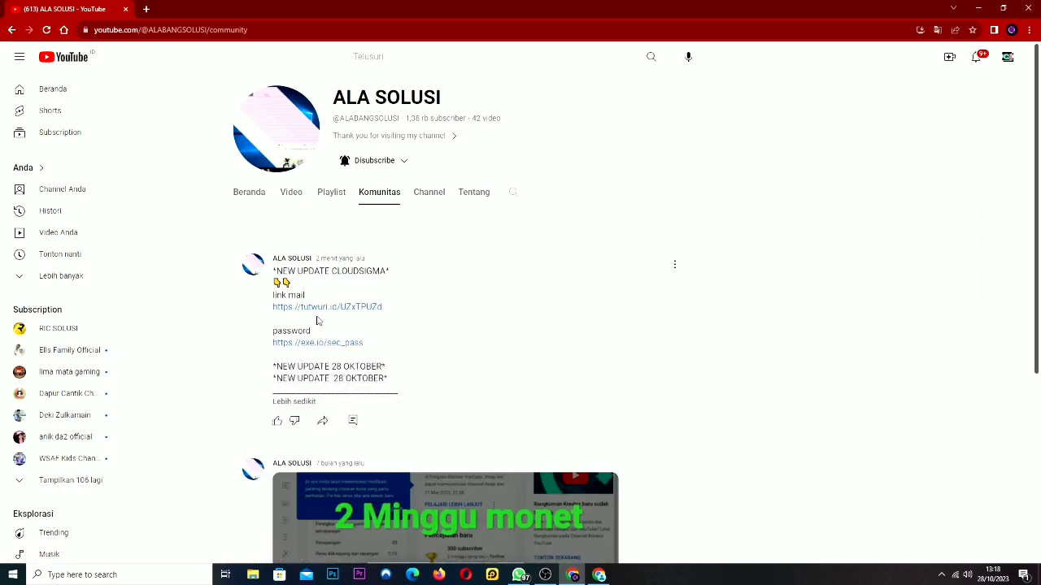
{"action": "right_click", "coordinate": [324, 310]}
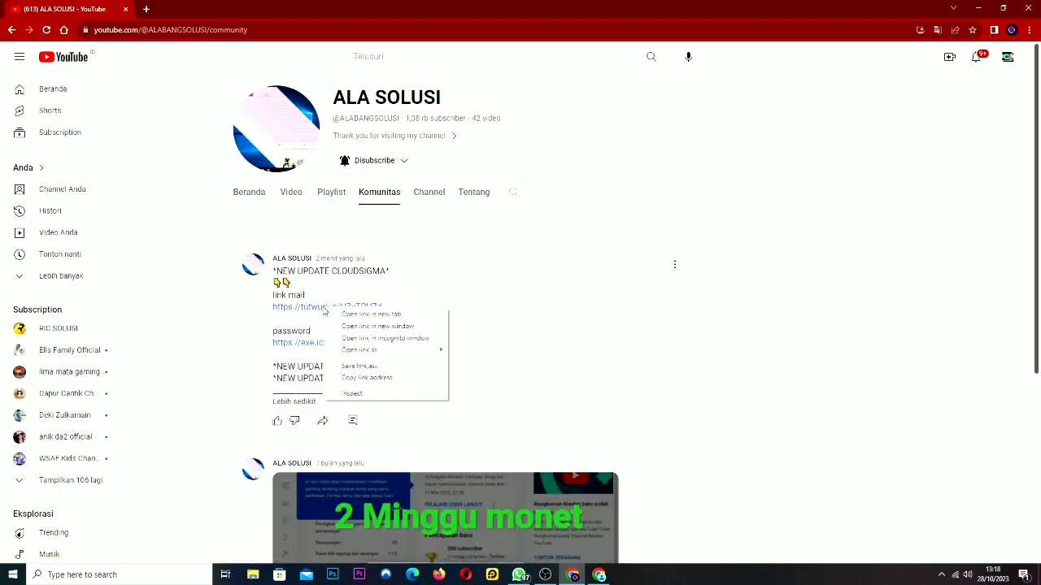
{"action": "left_click", "coordinate": [297, 326]}
{"action": "right_click", "coordinate": [305, 313]}
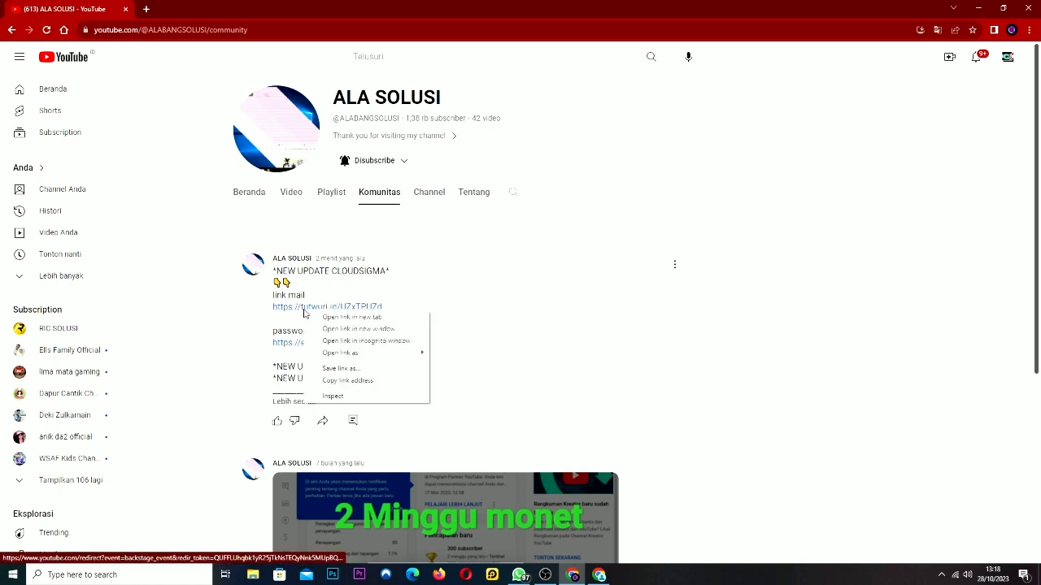
{"action": "left_click", "coordinate": [330, 317]}
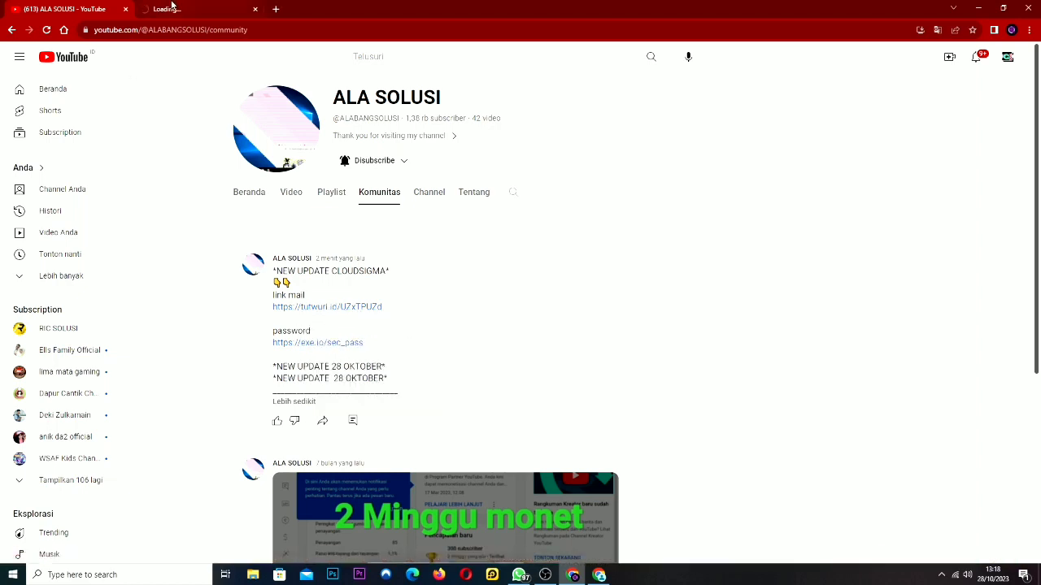
{"action": "left_click", "coordinate": [171, 8]}
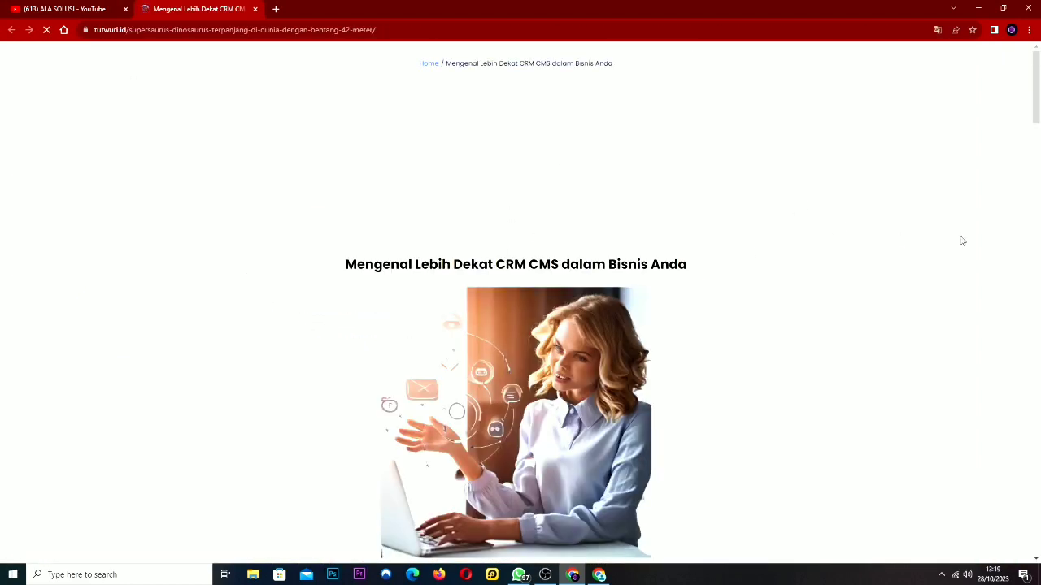
- Advance the tutwuri link gate through its Open, Next and Scroll Down steps, closing each ad tab
{"action": "left_click_drag", "start_coordinate": [1036, 114], "coordinate": [1038, 166]}
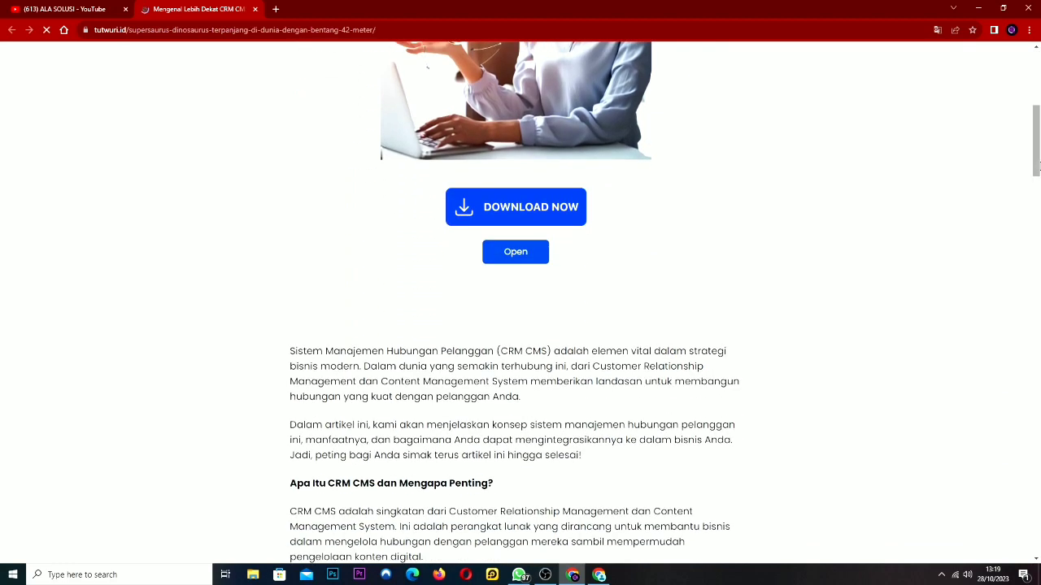
{"action": "left_click", "coordinate": [526, 252]}
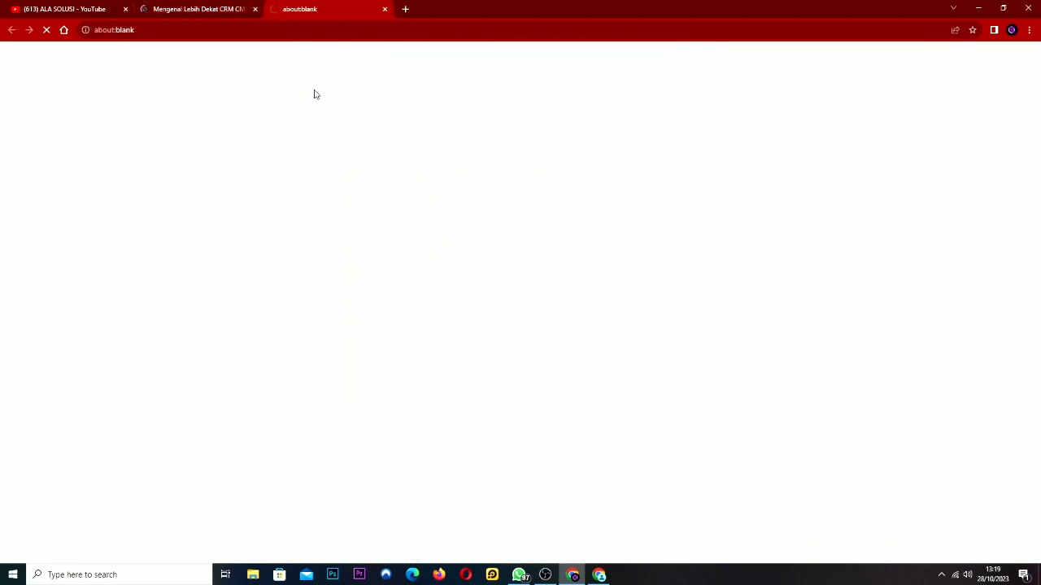
{"action": "left_click", "coordinate": [386, 9]}
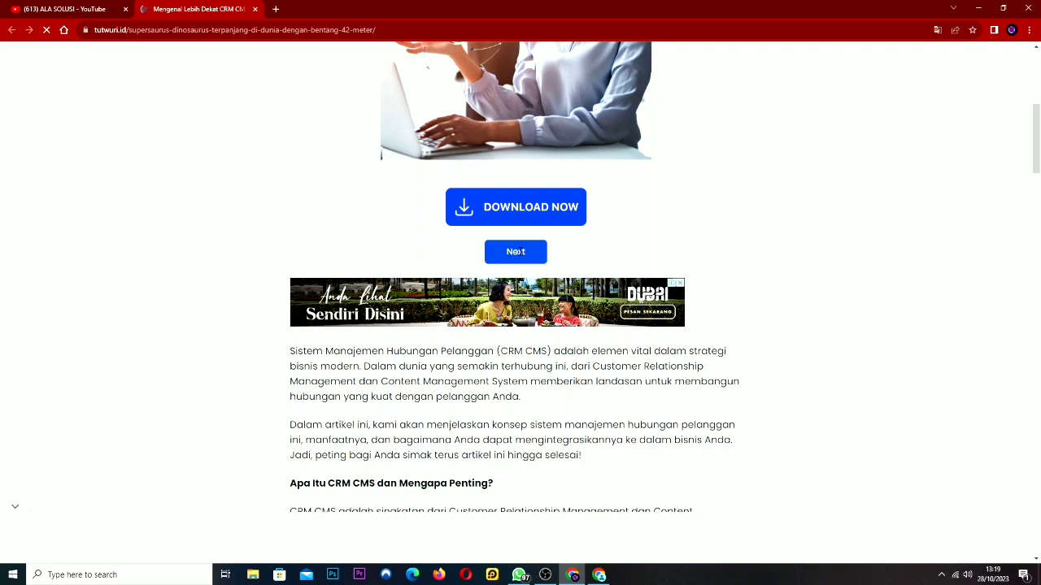
{"action": "left_click", "coordinate": [517, 253]}
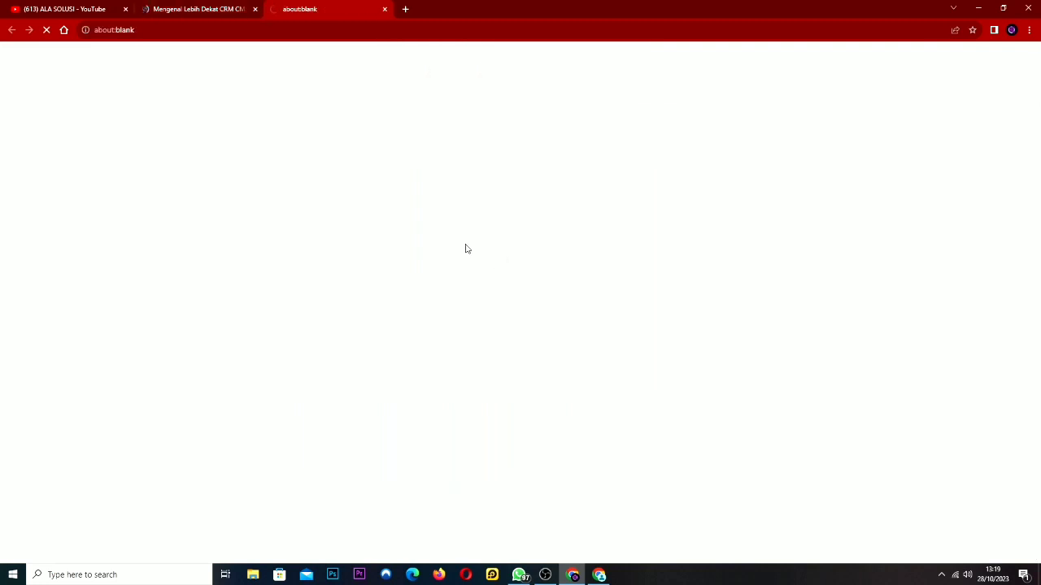
{"action": "left_click", "coordinate": [384, 10]}
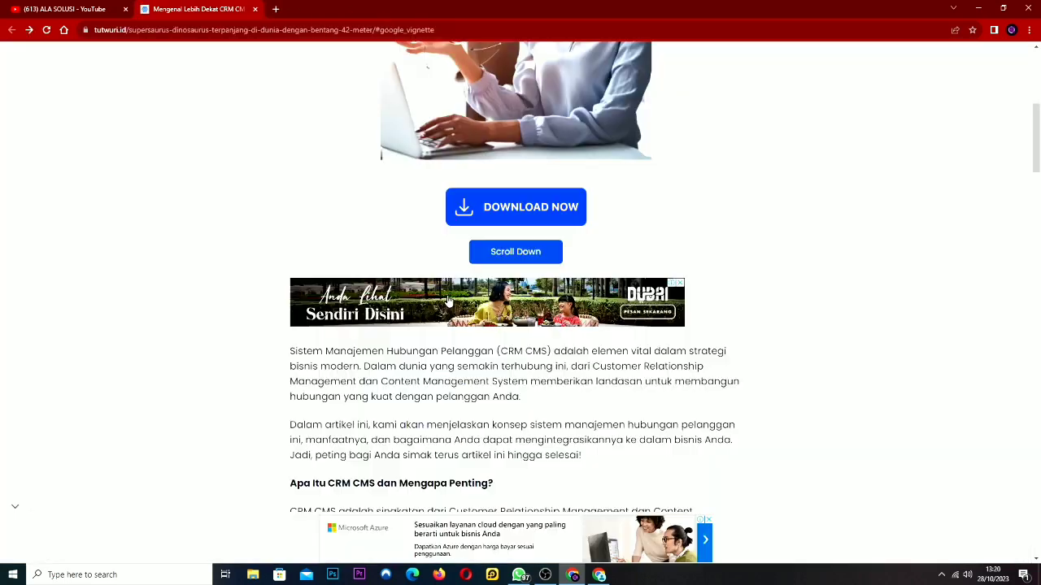
{"action": "left_click", "coordinate": [491, 254]}
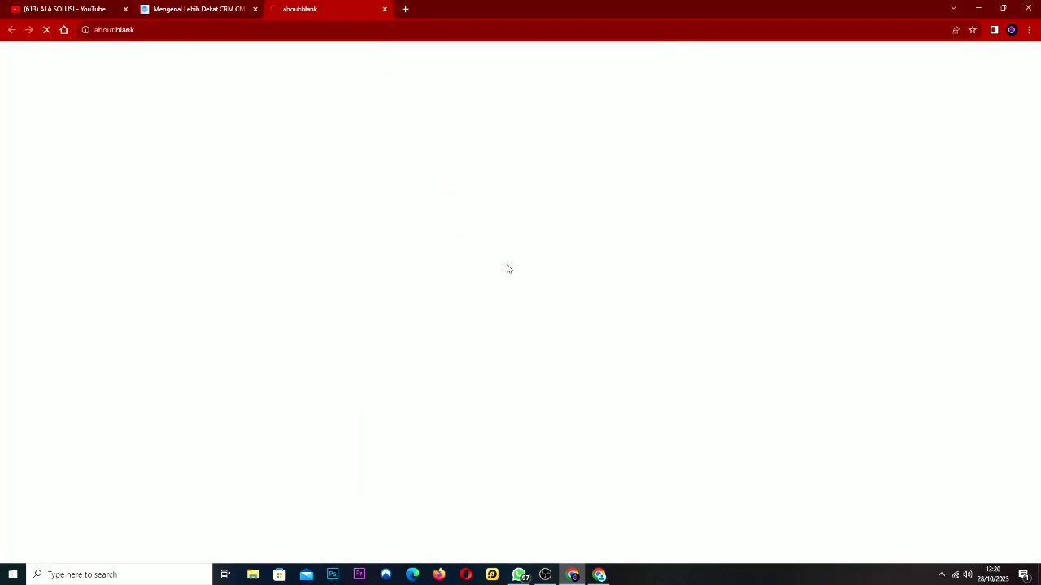
{"action": "left_click", "coordinate": [383, 9]}
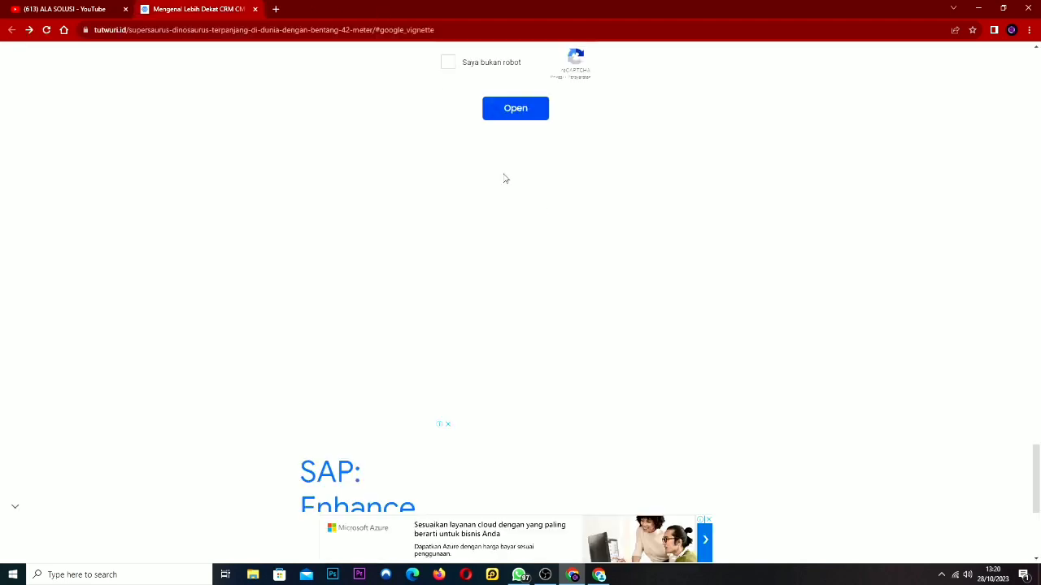
- Tick the not-a-robot check, open the protected link and close the ad tab
{"action": "left_click", "coordinate": [450, 63]}
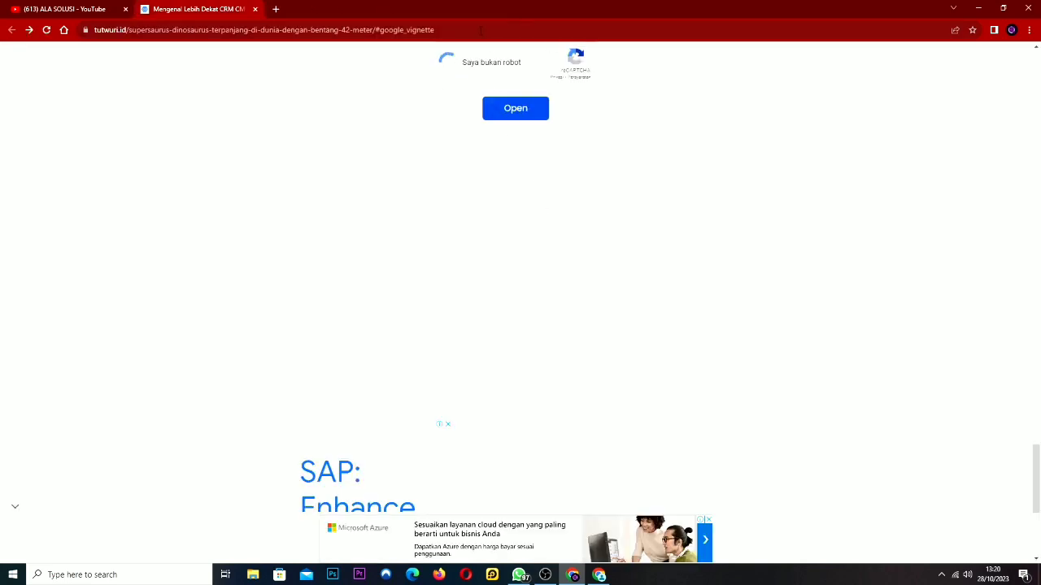
{"action": "left_click", "coordinate": [508, 110]}
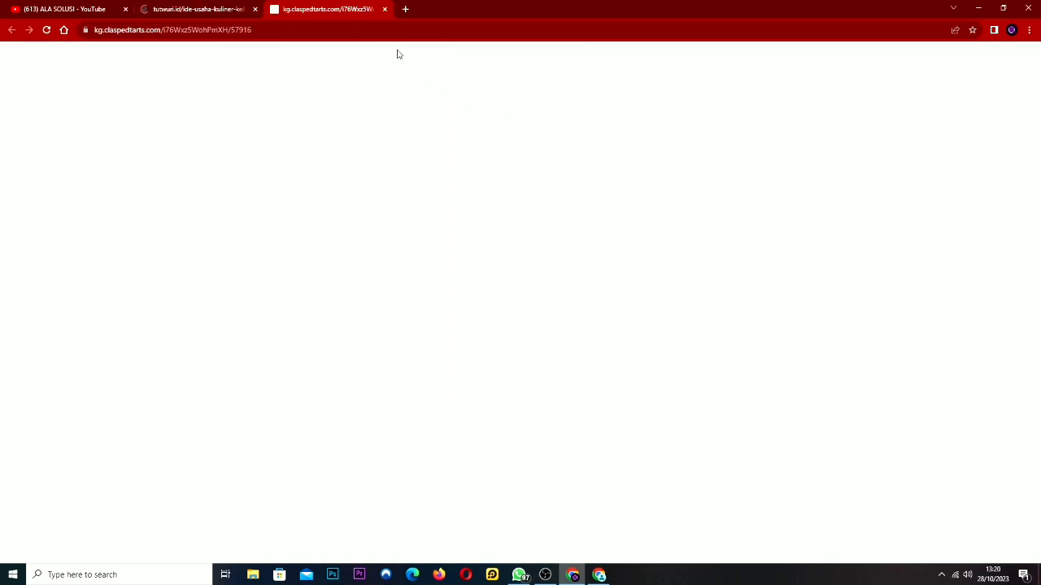
{"action": "left_click", "coordinate": [384, 9]}
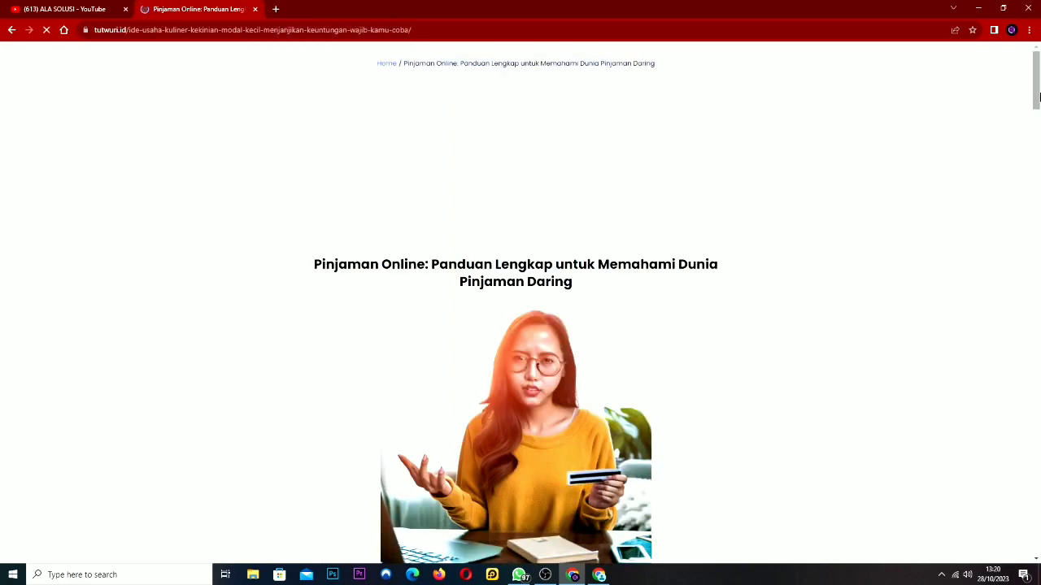
- Retry Go to Link on the Pinjaman Online page, closing the repelattery, blibli and Unpack ad tabs
{"action": "left_click_drag", "start_coordinate": [1035, 105], "coordinate": [1034, 149]}
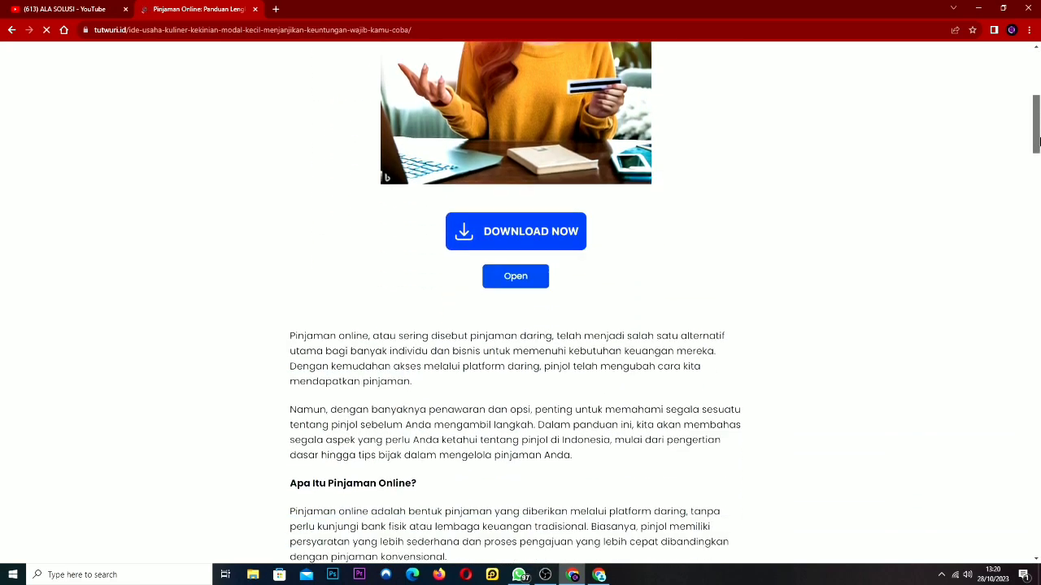
{"action": "left_click", "coordinate": [515, 277]}
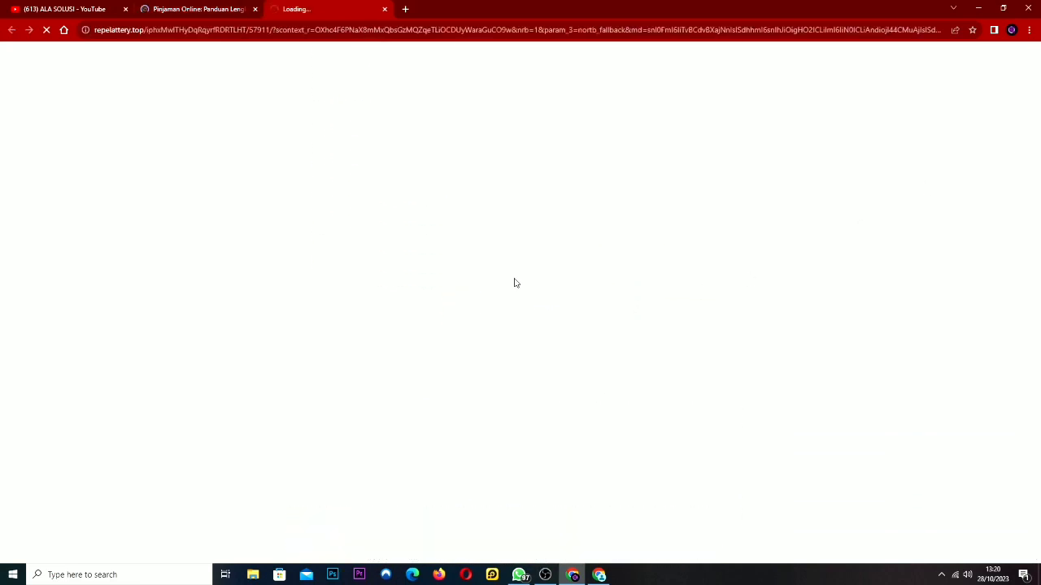
{"action": "left_click", "coordinate": [385, 9]}
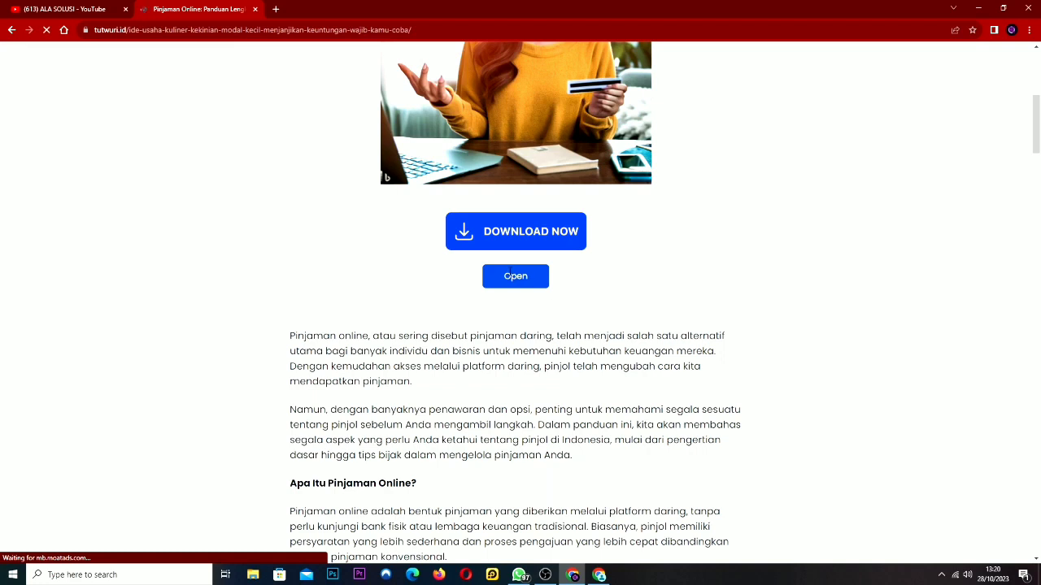
{"action": "left_click", "coordinate": [511, 276]}
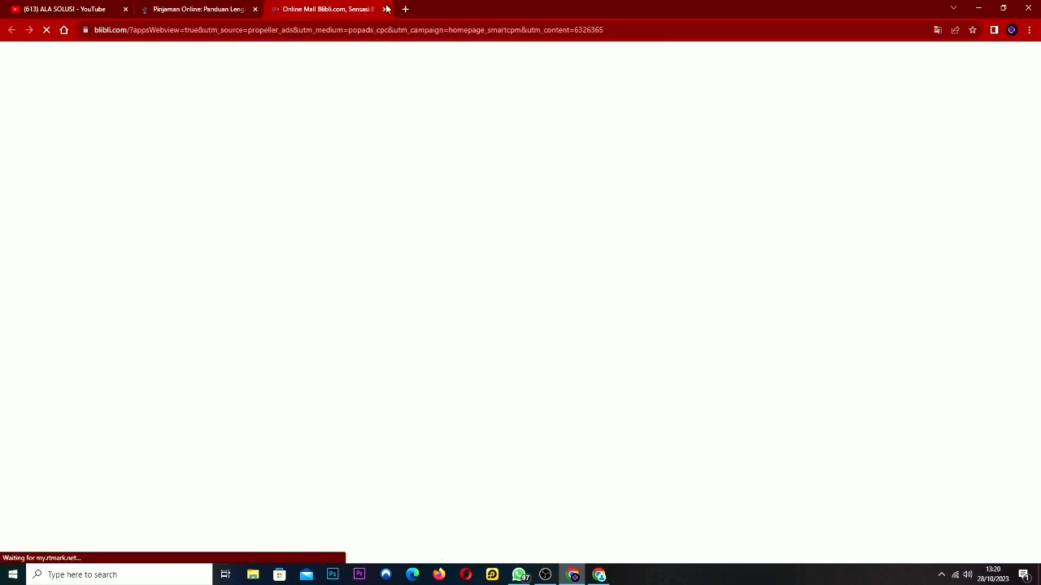
{"action": "left_click", "coordinate": [385, 10]}
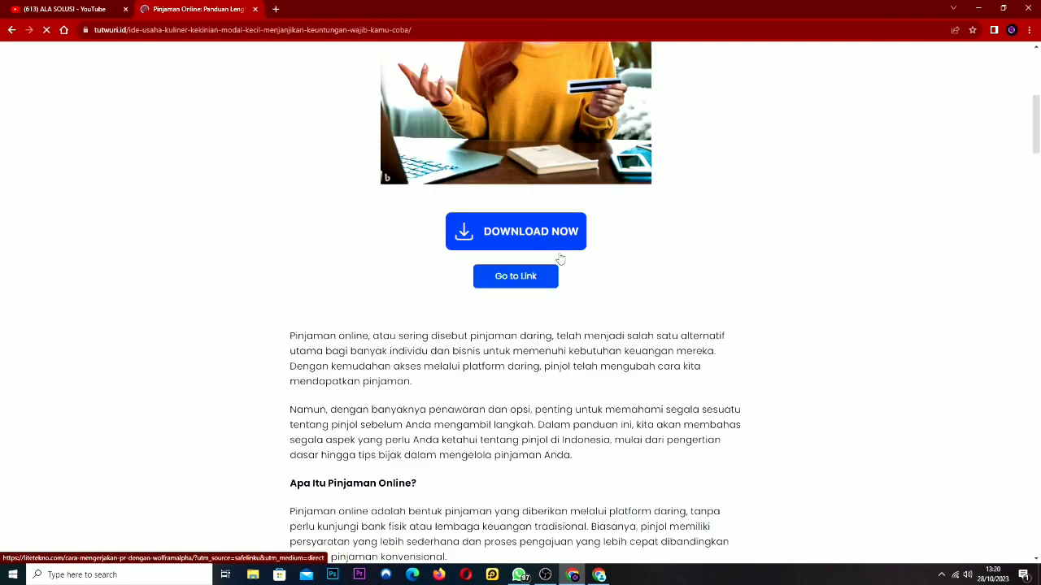
{"action": "left_click", "coordinate": [511, 277]}
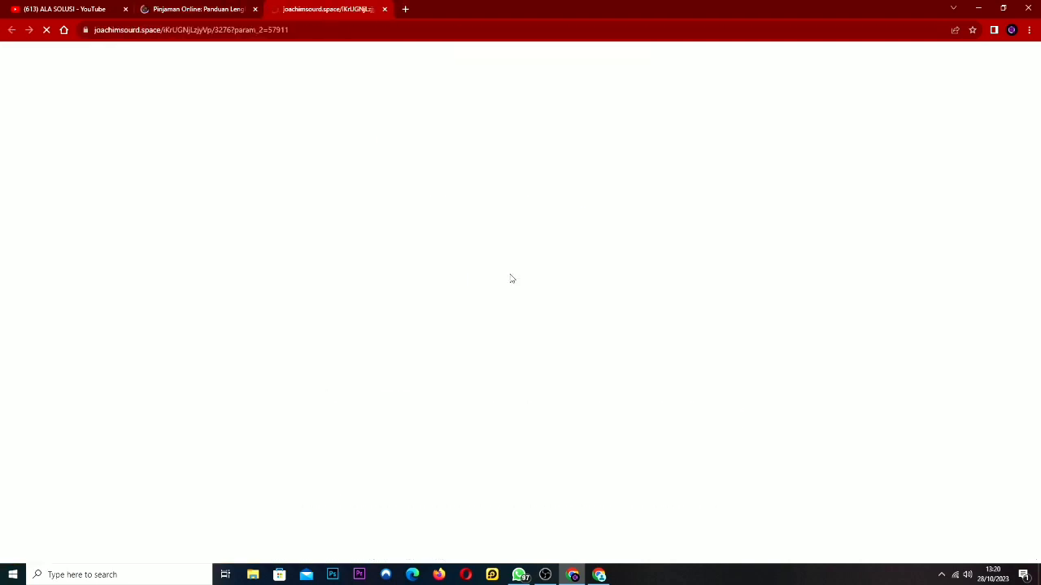
{"action": "left_click", "coordinate": [386, 10]}
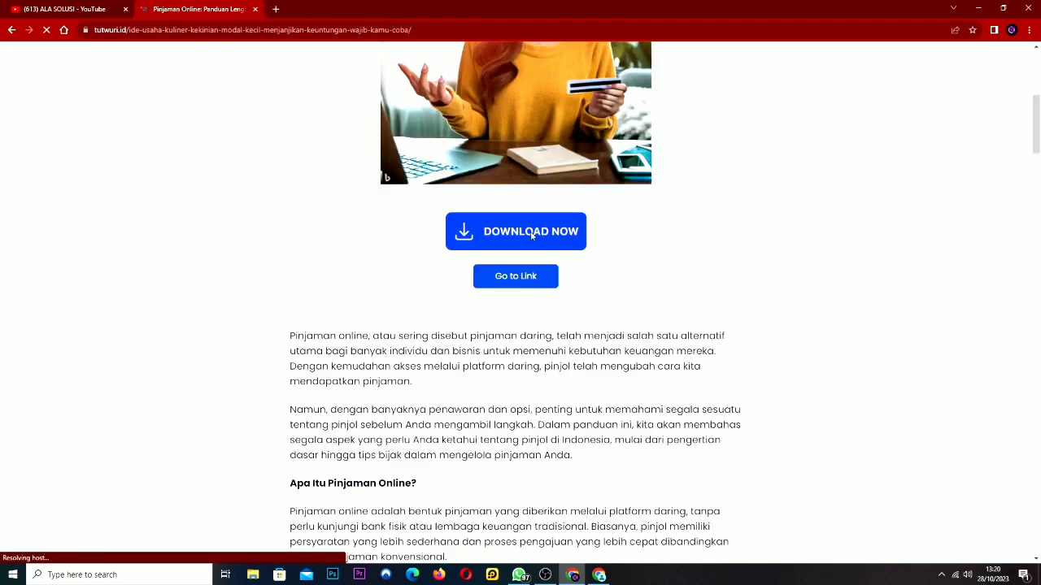
{"action": "left_click", "coordinate": [517, 280]}
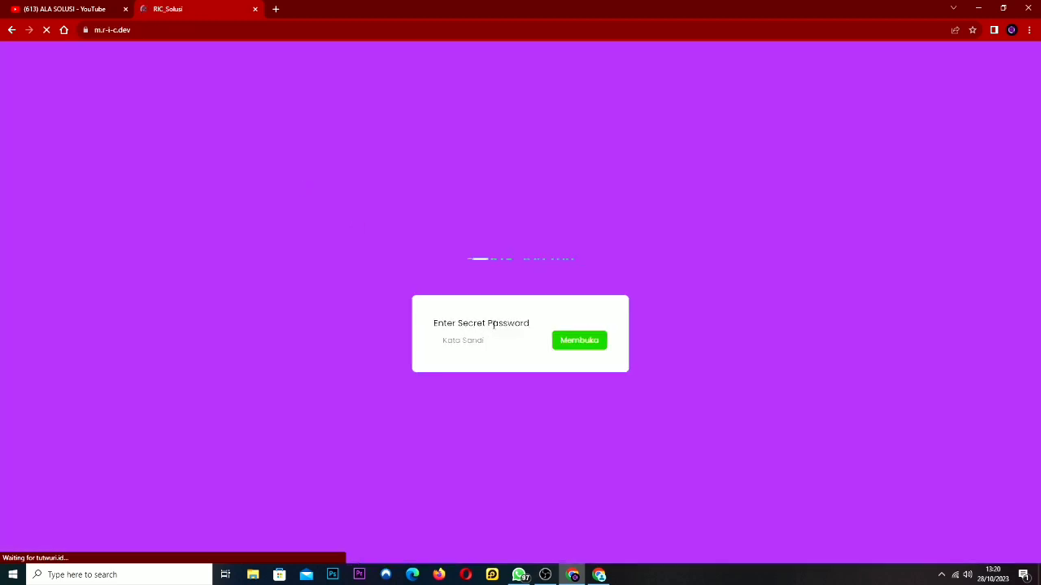
- Find the password entry in the YouTube community post and open its exe.io/sec_pass link
{"action": "left_click_drag", "start_coordinate": [488, 323], "coordinate": [539, 323]}
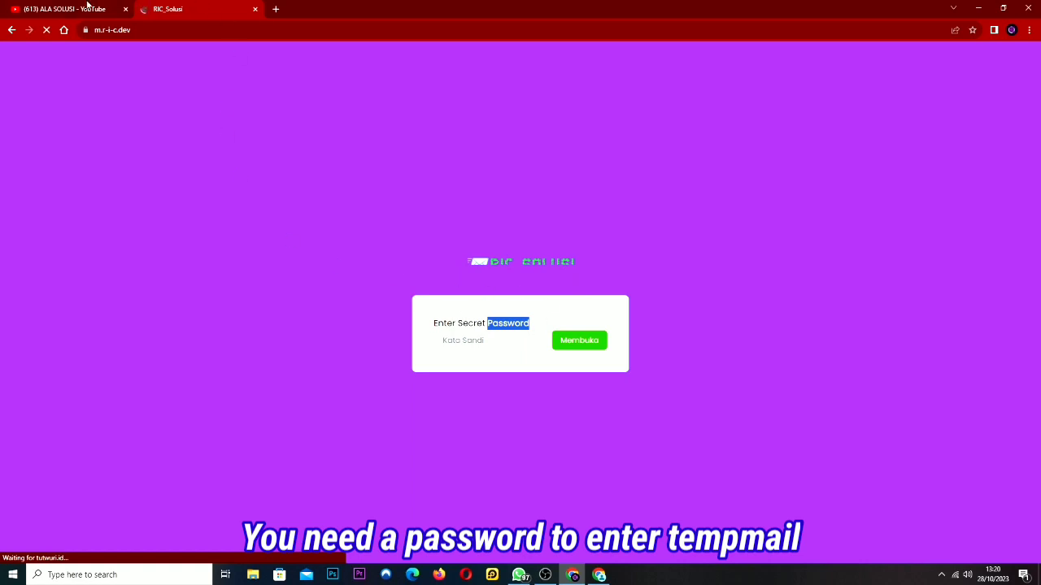
{"action": "left_click", "coordinate": [87, 6]}
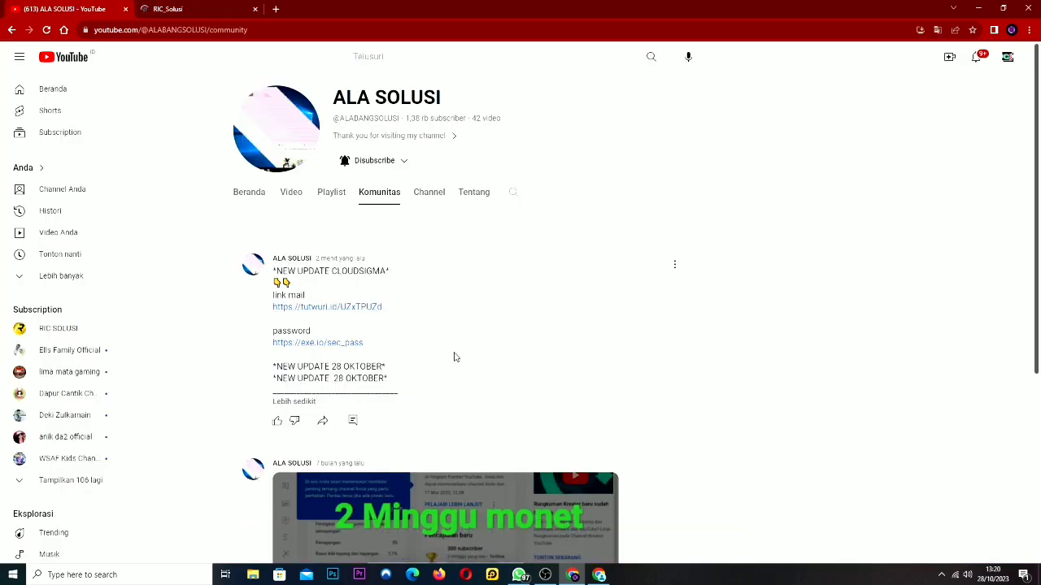
{"action": "left_click_drag", "start_coordinate": [274, 331], "coordinate": [316, 334]}
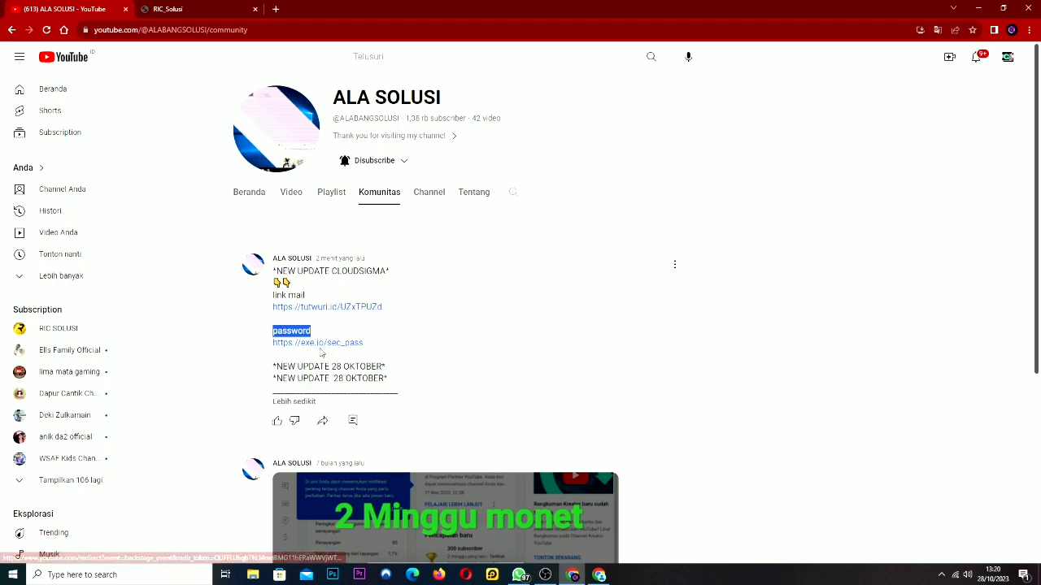
{"action": "left_click", "coordinate": [301, 345]}
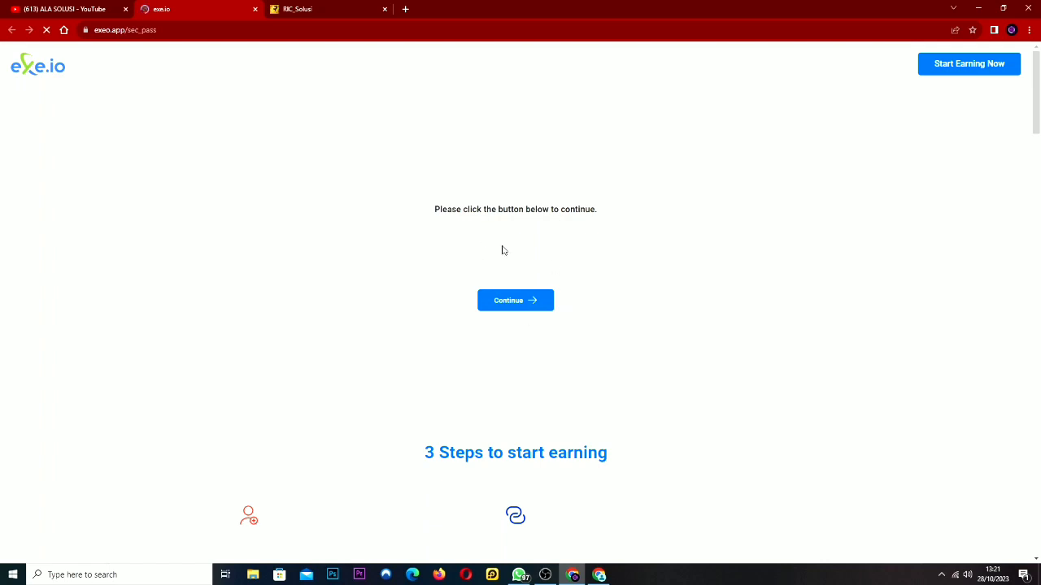
- Click Continue through the exe.io steps, closing the pop-up and monkeysowle.space ad tabs
{"action": "left_click", "coordinate": [516, 301]}
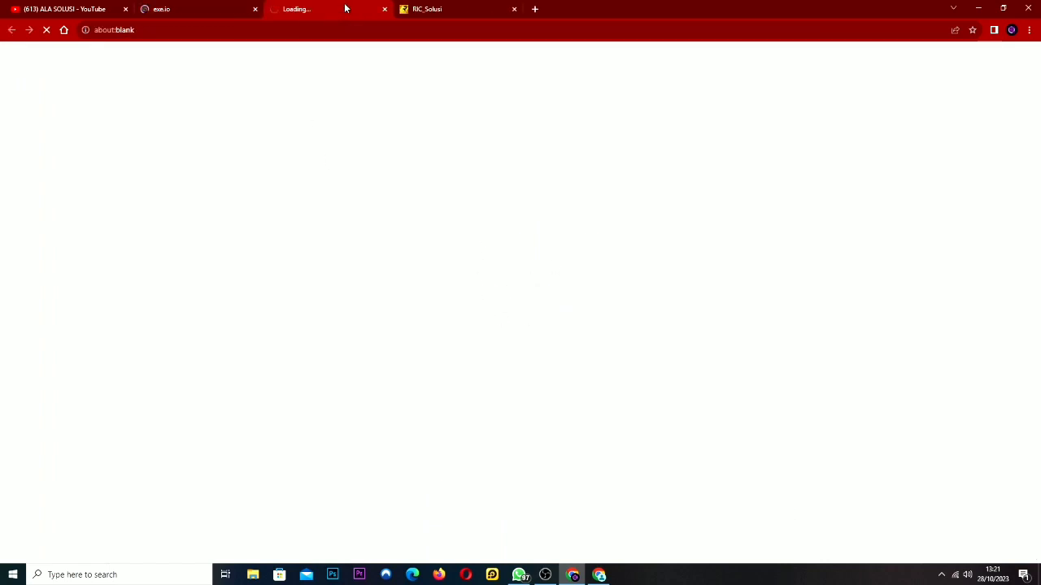
{"action": "left_click", "coordinate": [386, 10]}
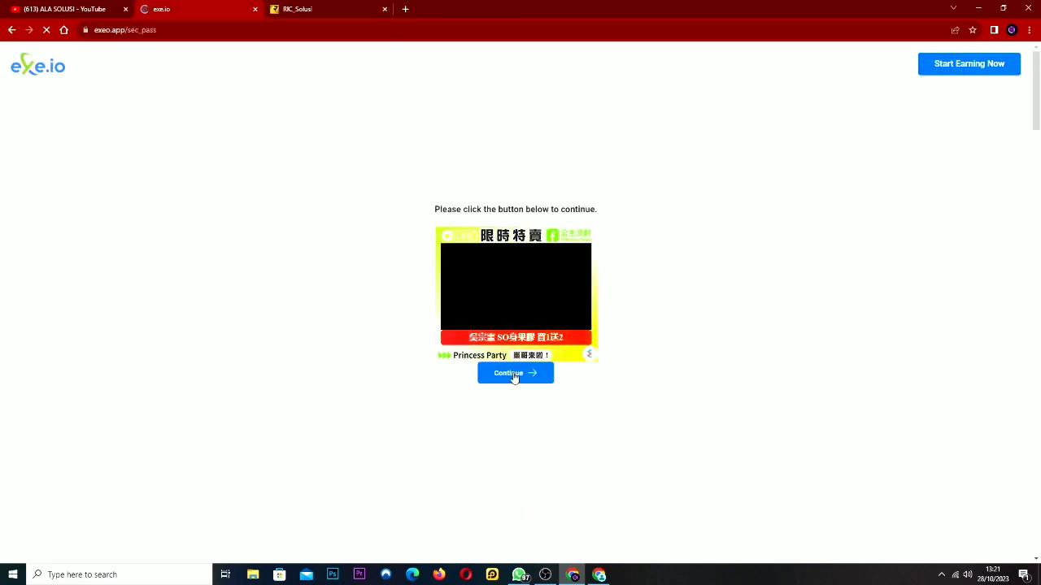
{"action": "left_click", "coordinate": [514, 376]}
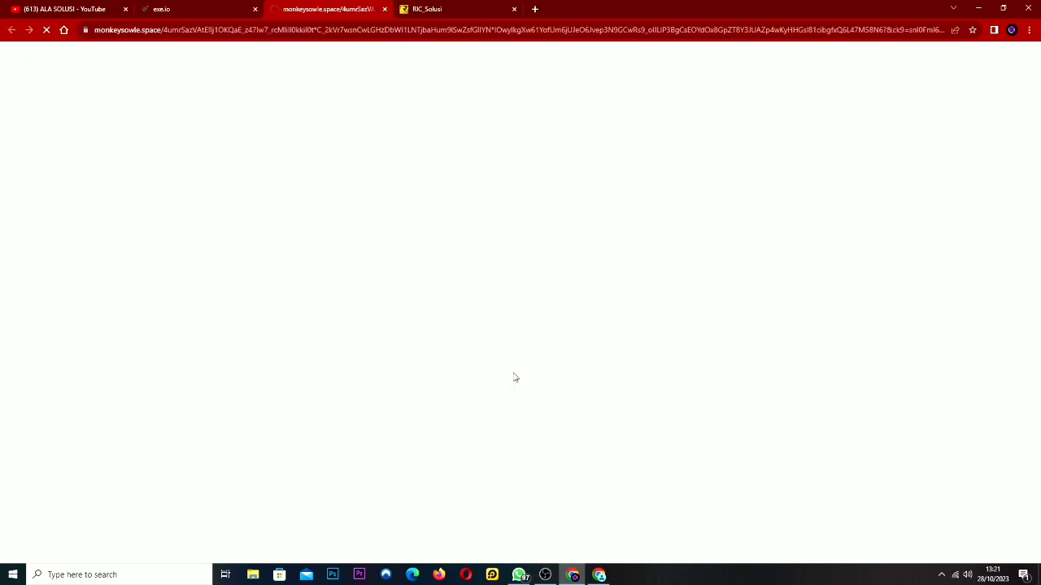
{"action": "left_click", "coordinate": [386, 10]}
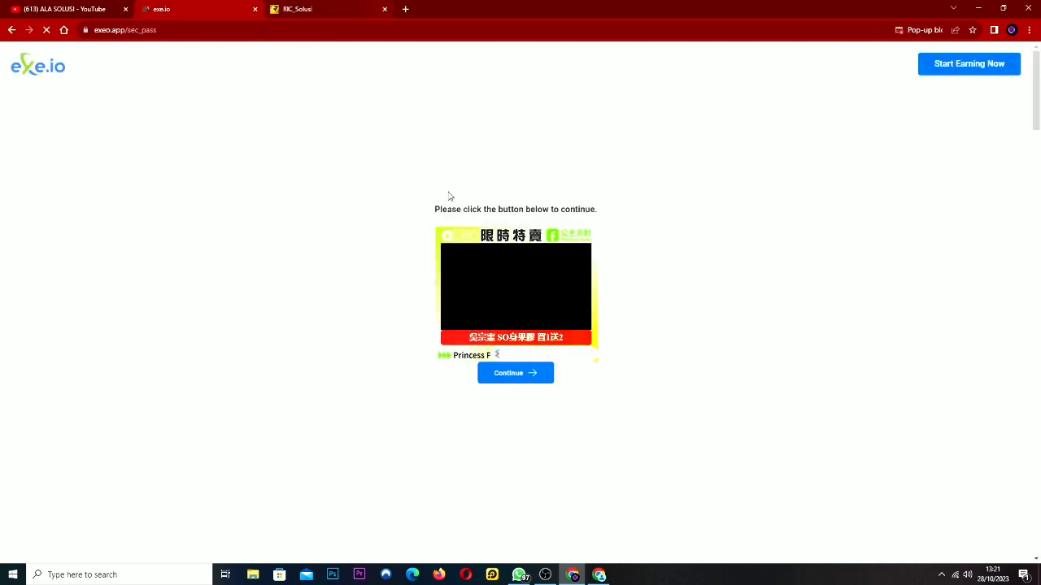
{"action": "left_click", "coordinate": [516, 376]}
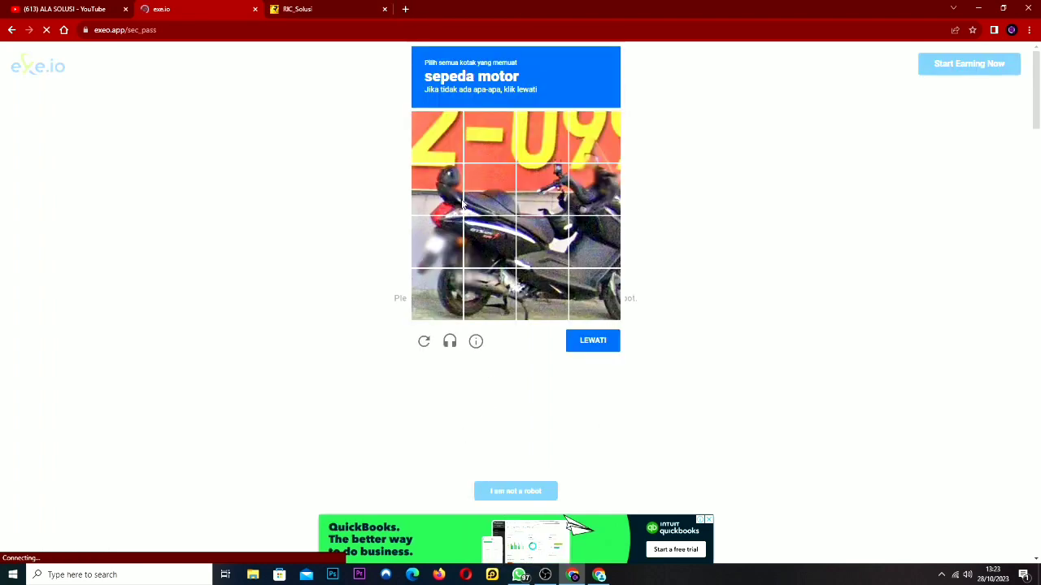
- Solve the motorcycle image CAPTCHA and confirm to start the countdown
{"action": "left_click", "coordinate": [439, 199]}
{"action": "left_click", "coordinate": [490, 191]}
{"action": "left_click", "coordinate": [542, 191]}
{"action": "left_click", "coordinate": [546, 240]}
{"action": "left_click", "coordinate": [495, 244]}
{"action": "left_click", "coordinate": [445, 243]}
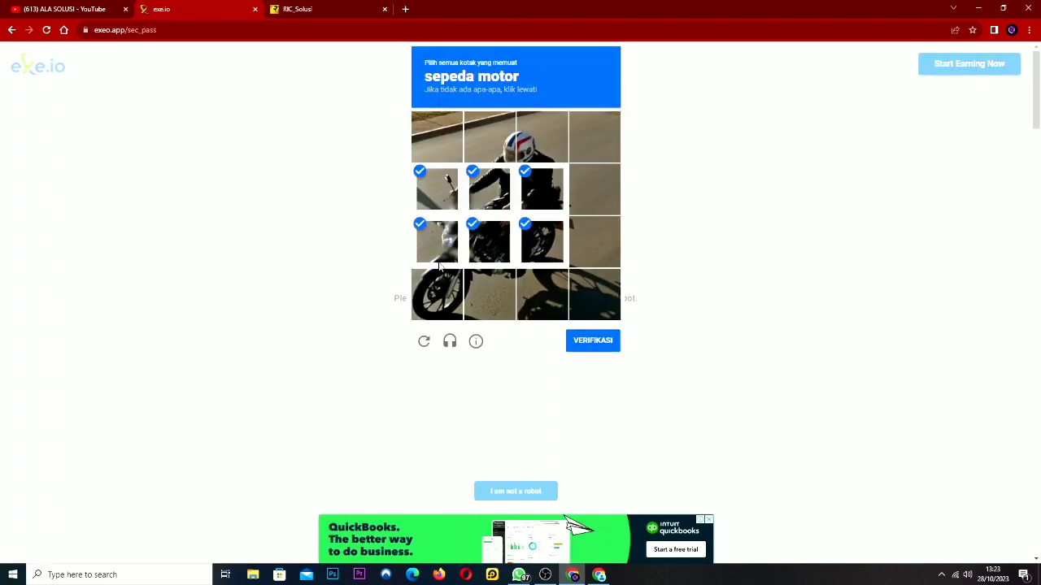
{"action": "left_click", "coordinate": [436, 289]}
{"action": "left_click", "coordinate": [591, 342]}
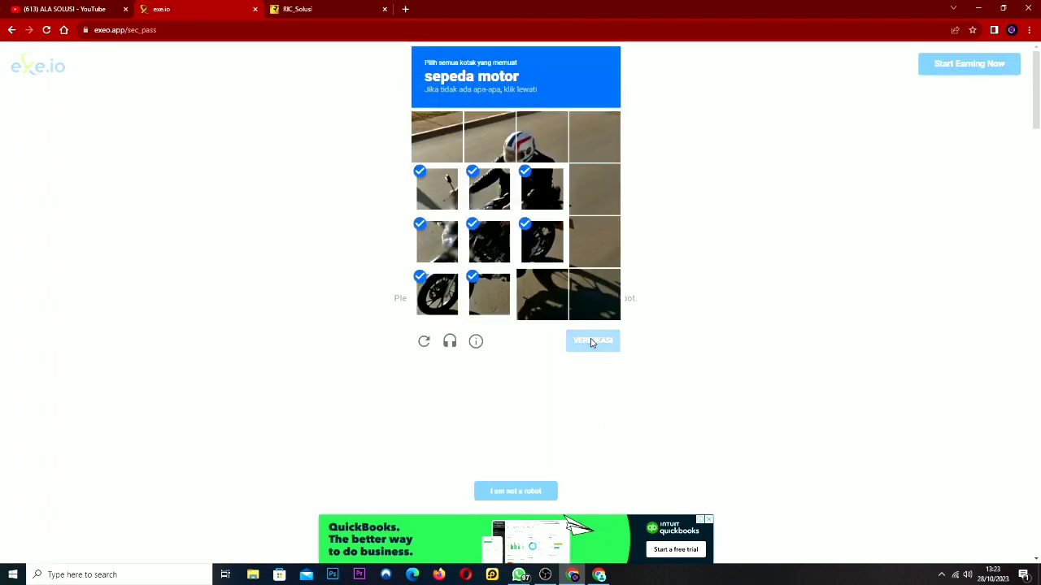
{"action": "left_click", "coordinate": [509, 491]}
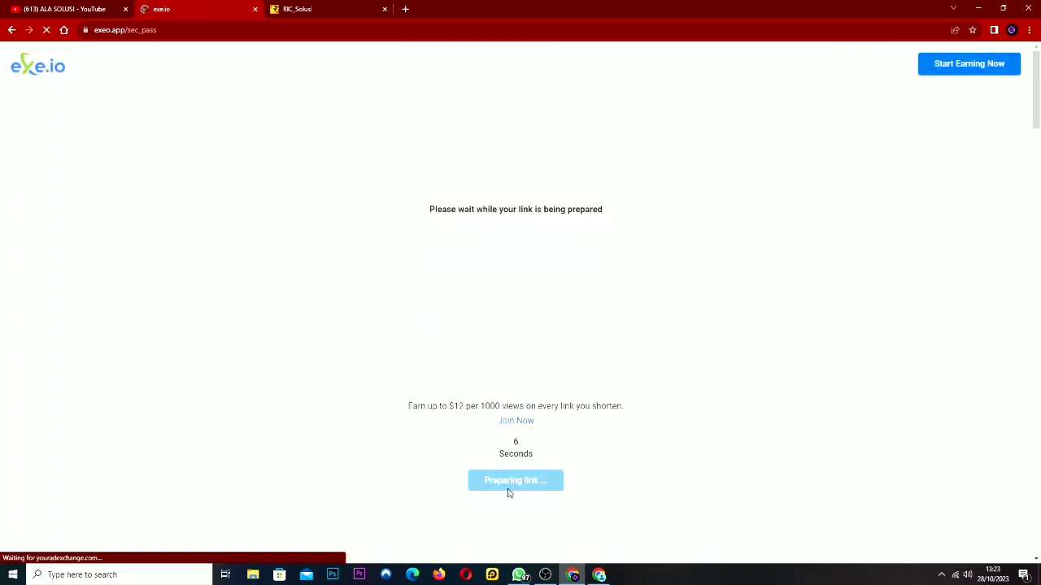
- After the countdown, click Get Link, close the leveragebestow.com ad tab and open the password page
{"action": "mouse_move", "coordinate": [510, 441]}
{"action": "left_mouse_down"}
{"action": "mouse_move", "coordinate": [532, 444]}
{"action": "mouse_move", "coordinate": [502, 452]}
{"action": "left_mouse_up"}
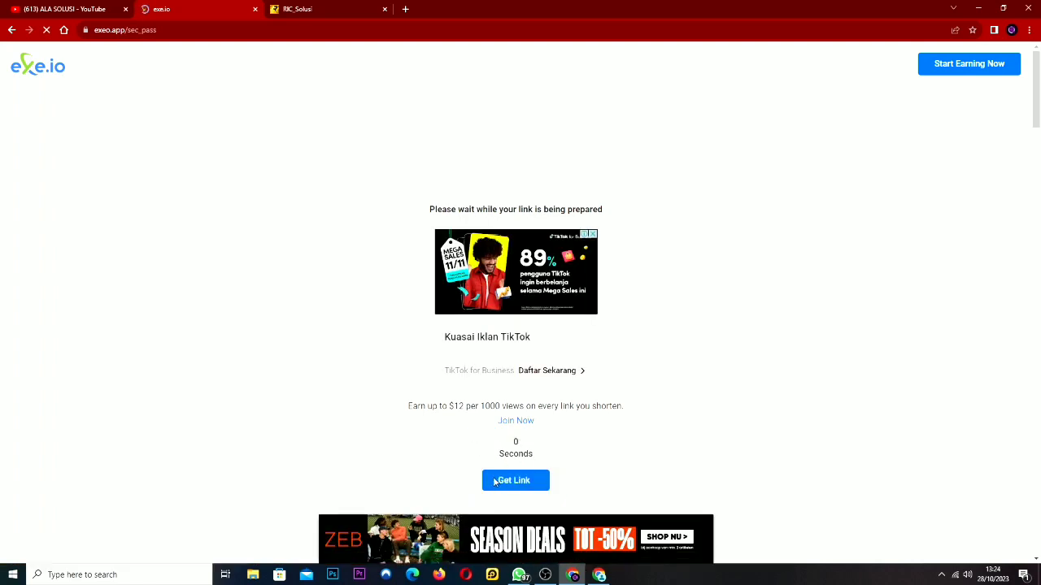
{"action": "left_click", "coordinate": [496, 483]}
{"action": "left_click", "coordinate": [385, 9]}
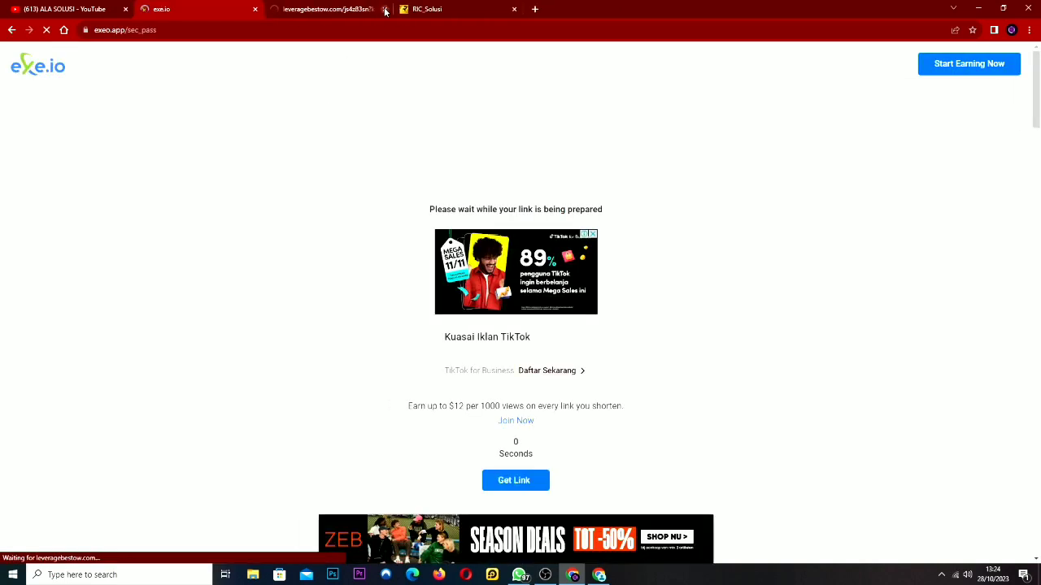
{"action": "left_click", "coordinate": [502, 480]}
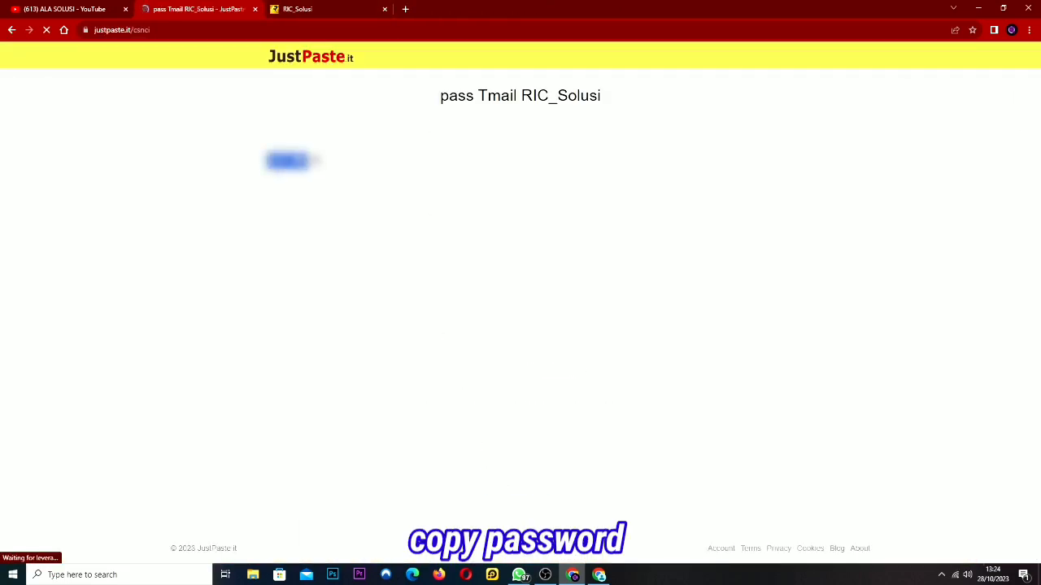
- Copy the password from JustPaste.it, paste it into RIC_Solusi's secret password field and submit with Membuka
{"action": "left_click_drag", "start_coordinate": [291, 160], "coordinate": [329, 167]}
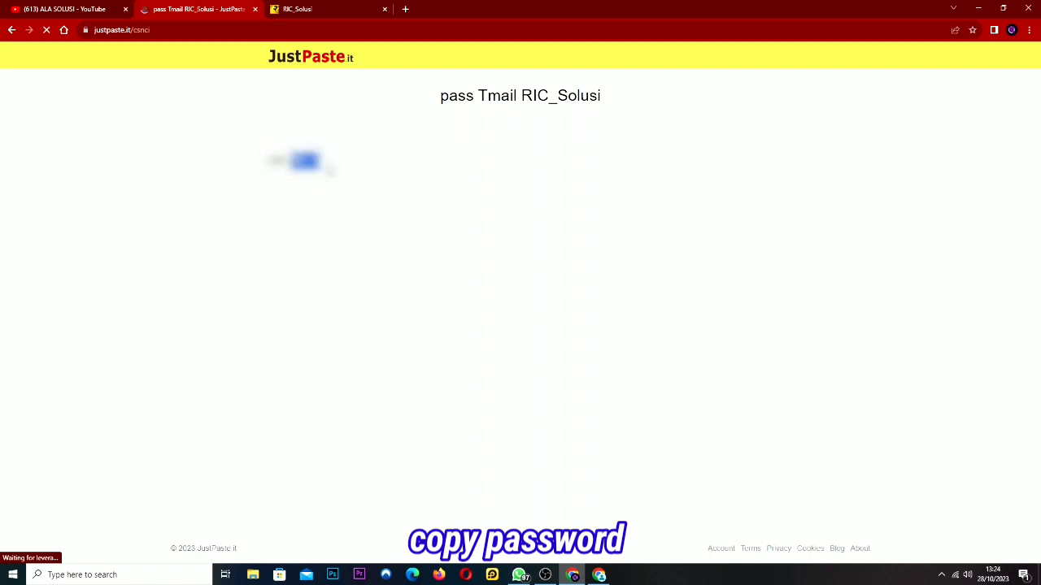
{"action": "key", "text": "ctrl+Tab"}
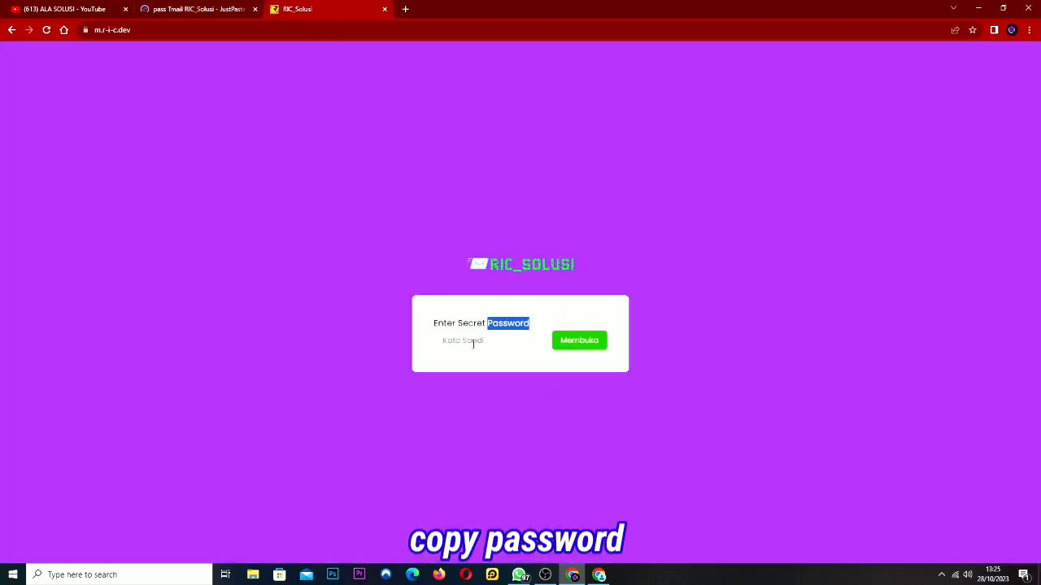
{"action": "right_click", "coordinate": [477, 343]}
{"action": "left_click", "coordinate": [498, 444]}
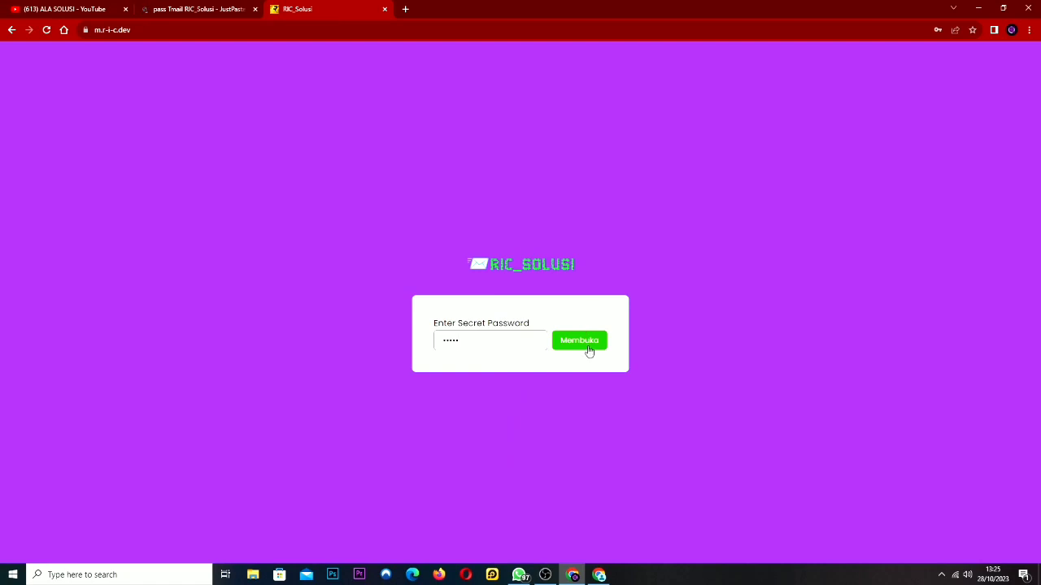
{"action": "left_click", "coordinate": [586, 348]}
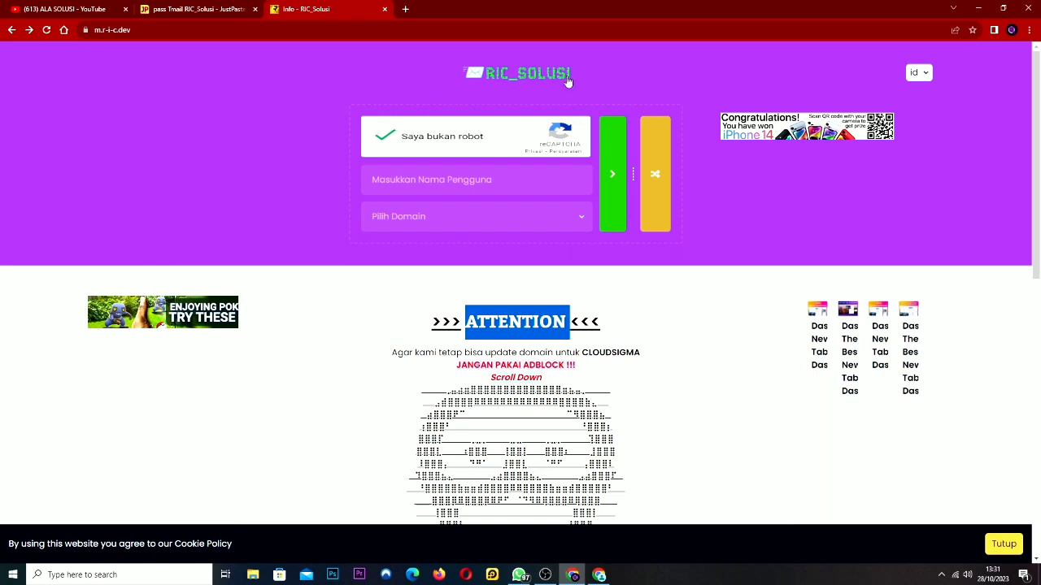
- Create a ric2.arawato.pro mailbox with the suggested username, copy its address, and return to CloudSigma
{"action": "left_click", "coordinate": [400, 185]}
{"action": "left_click", "coordinate": [460, 210]}
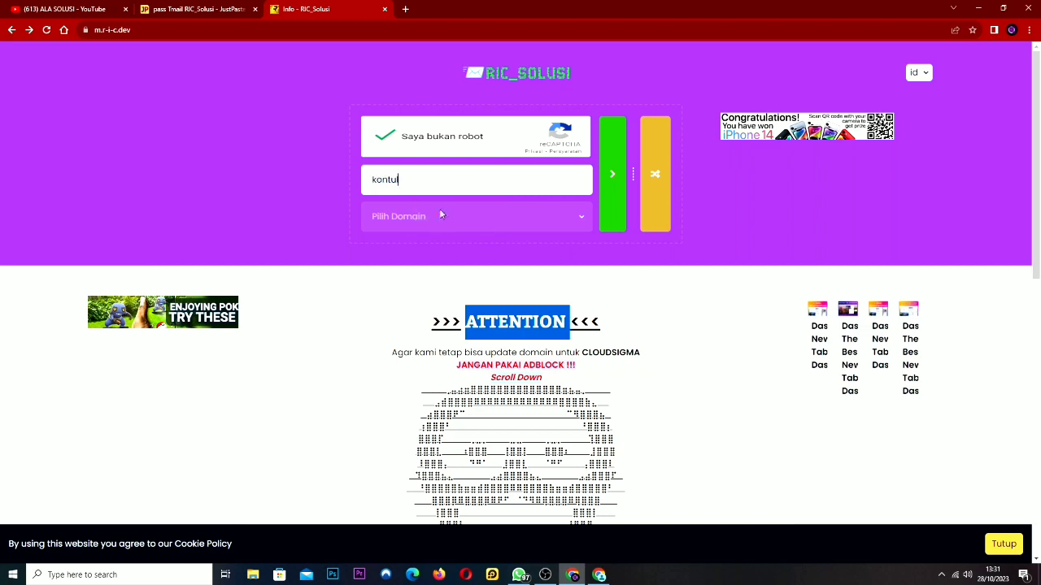
{"action": "left_click", "coordinate": [435, 216]}
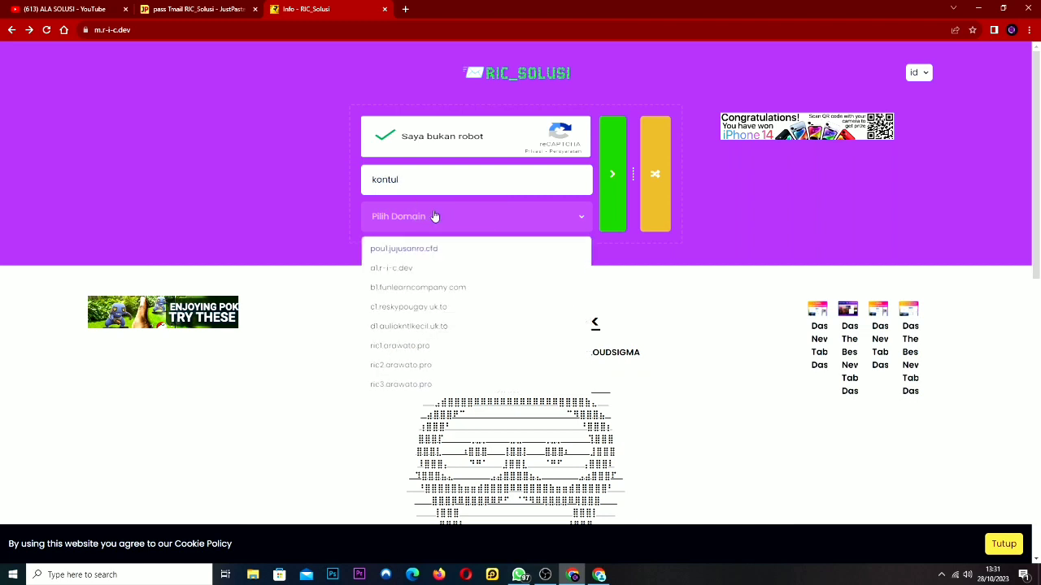
{"action": "left_click", "coordinate": [401, 365]}
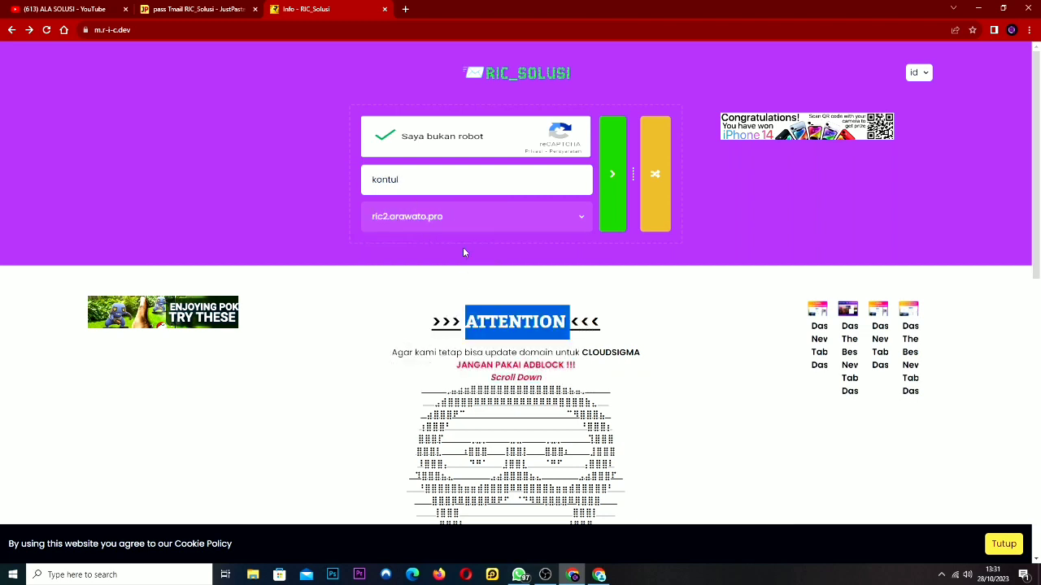
{"action": "left_click", "coordinate": [610, 187]}
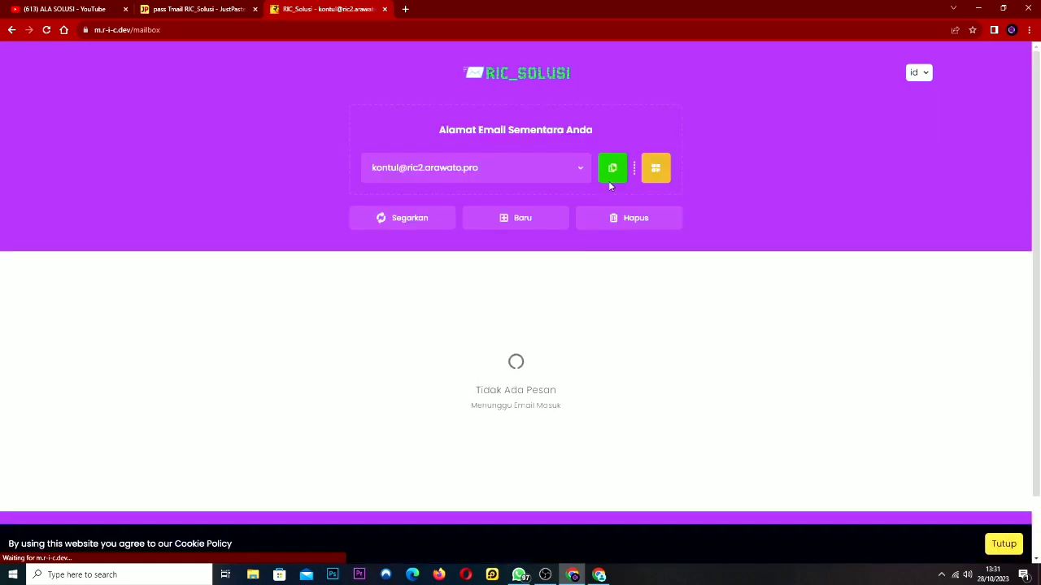
{"action": "left_click", "coordinate": [610, 169]}
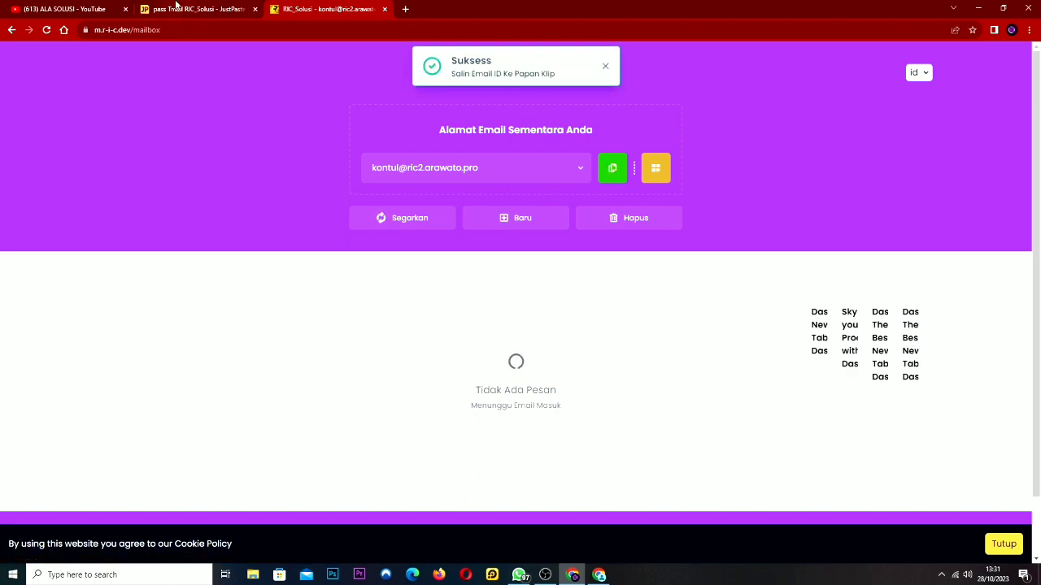
{"action": "left_click", "coordinate": [976, 7]}
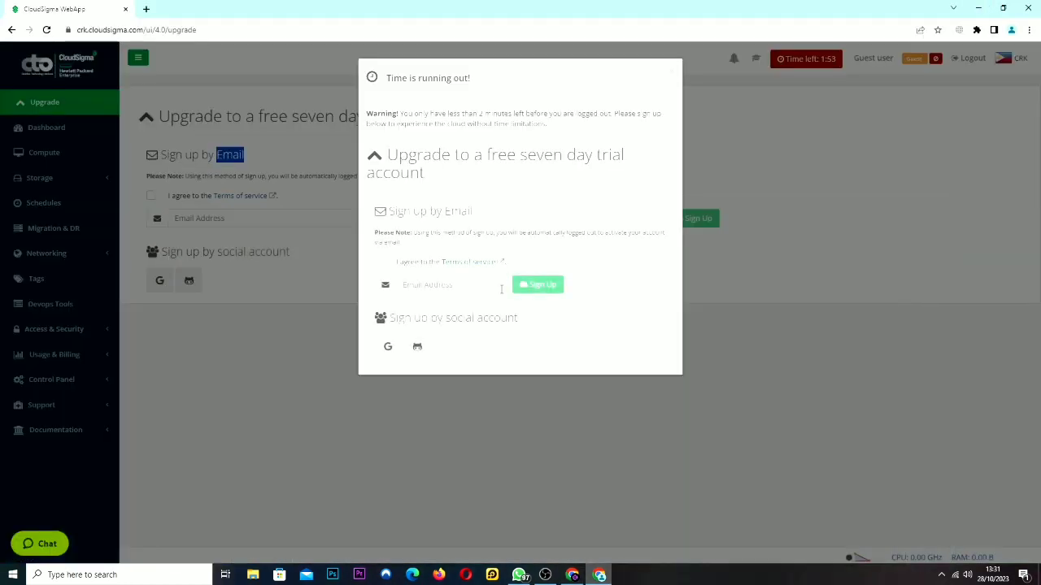
- Dismiss the timeout warning, accept the terms, submit the temporary email for the trial, and return to the mailbox
{"action": "left_click", "coordinate": [671, 76]}
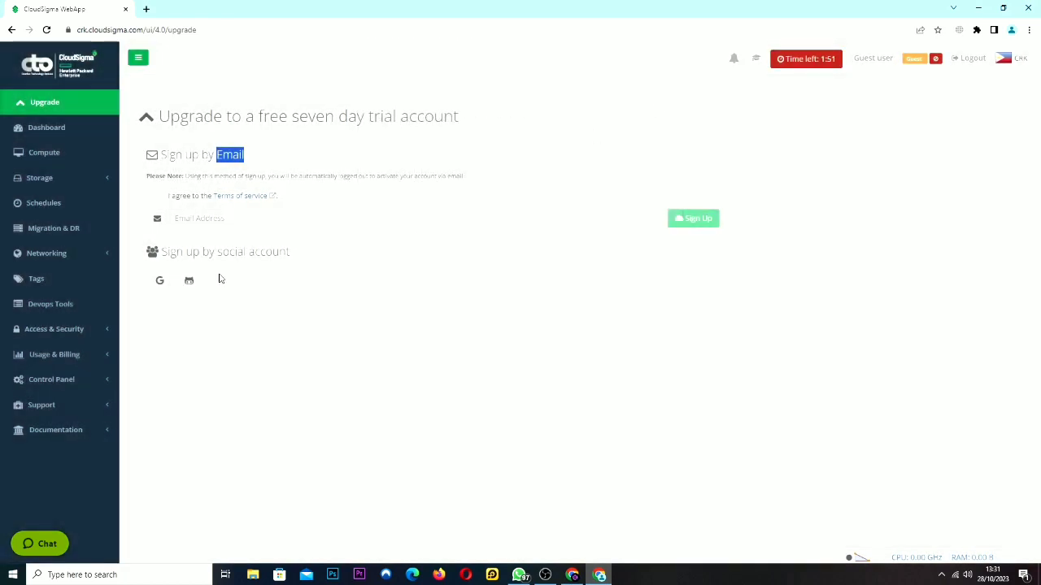
{"action": "left_click", "coordinate": [152, 196]}
{"action": "left_click", "coordinate": [190, 220]}
{"action": "right_click", "coordinate": [200, 223]}
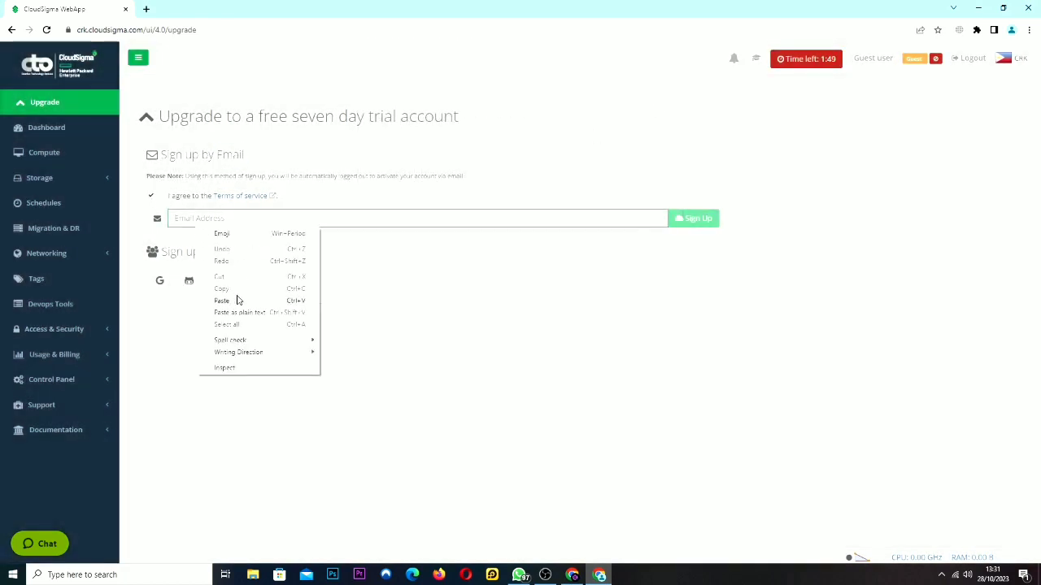
{"action": "left_click", "coordinate": [223, 303]}
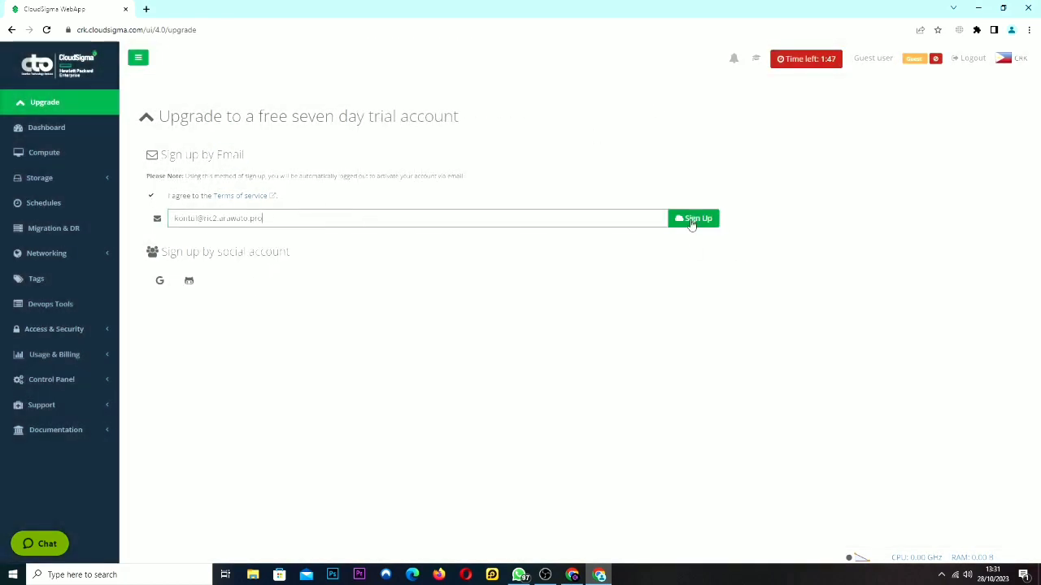
{"action": "left_click", "coordinate": [689, 220]}
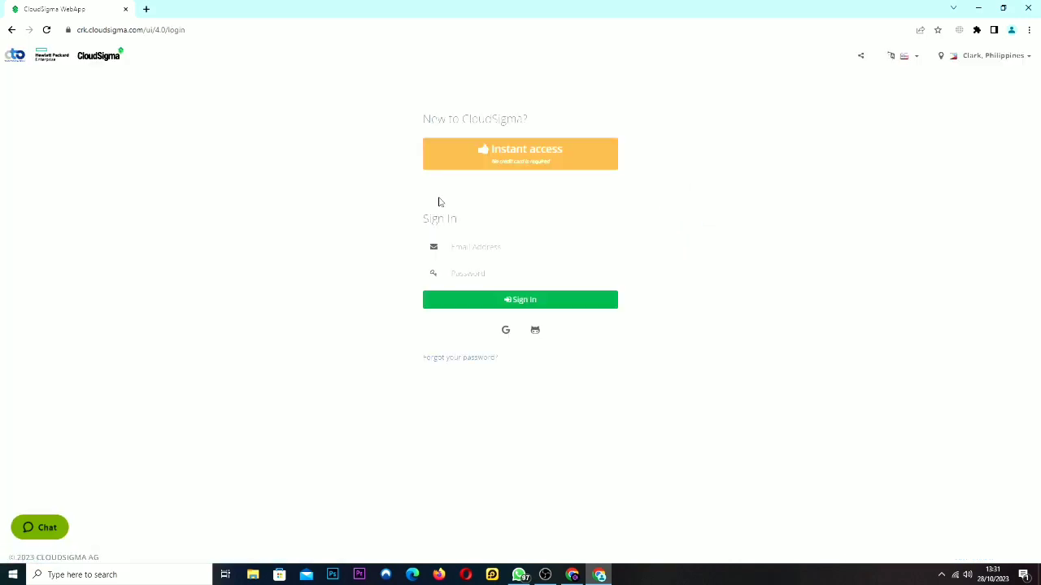
{"action": "mouse_move", "coordinate": [572, 575]}
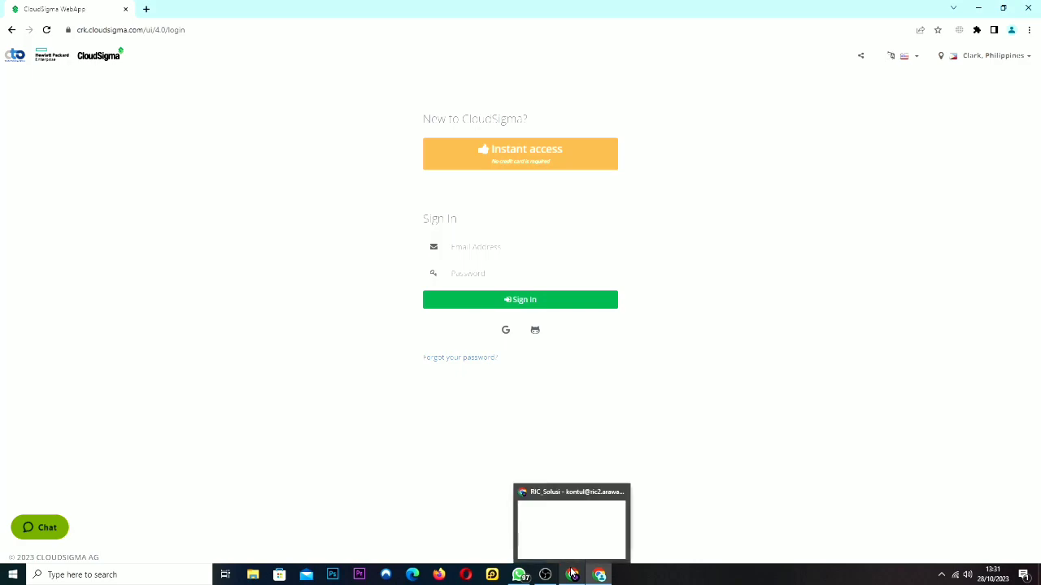
{"action": "left_click", "coordinate": [560, 545]}
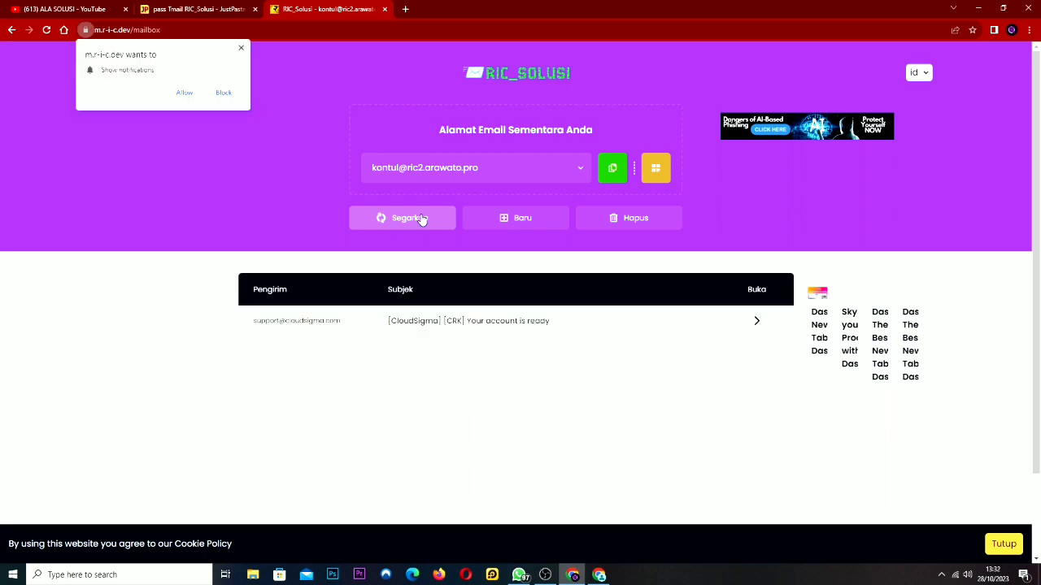
- Open the CloudSigma account-ready email, copy its activation link, and load it in CloudSigma
{"action": "left_click", "coordinate": [442, 334]}
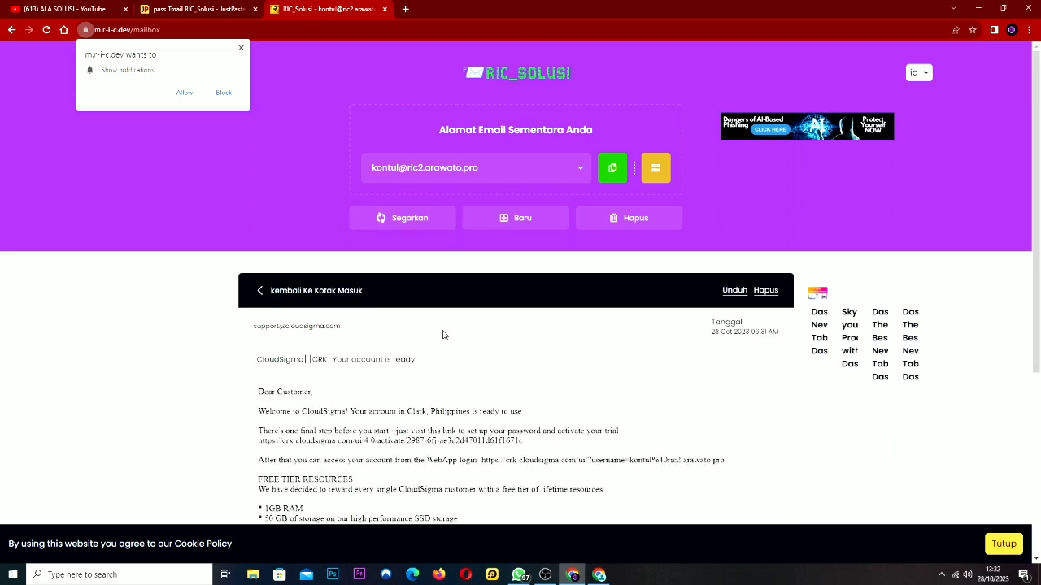
{"action": "left_click_drag", "start_coordinate": [522, 441], "coordinate": [256, 444]}
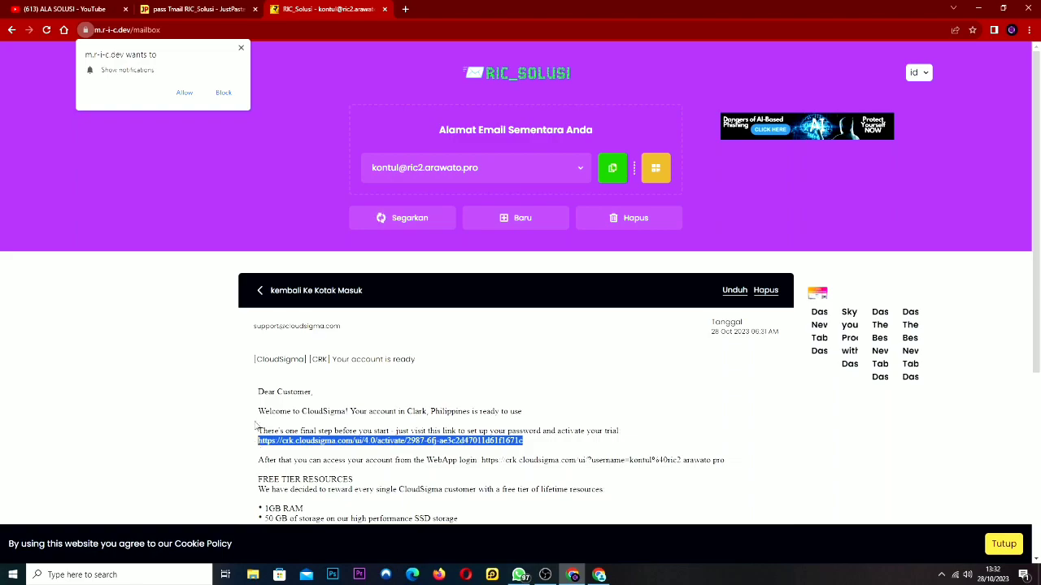
{"action": "left_click", "coordinate": [978, 9]}
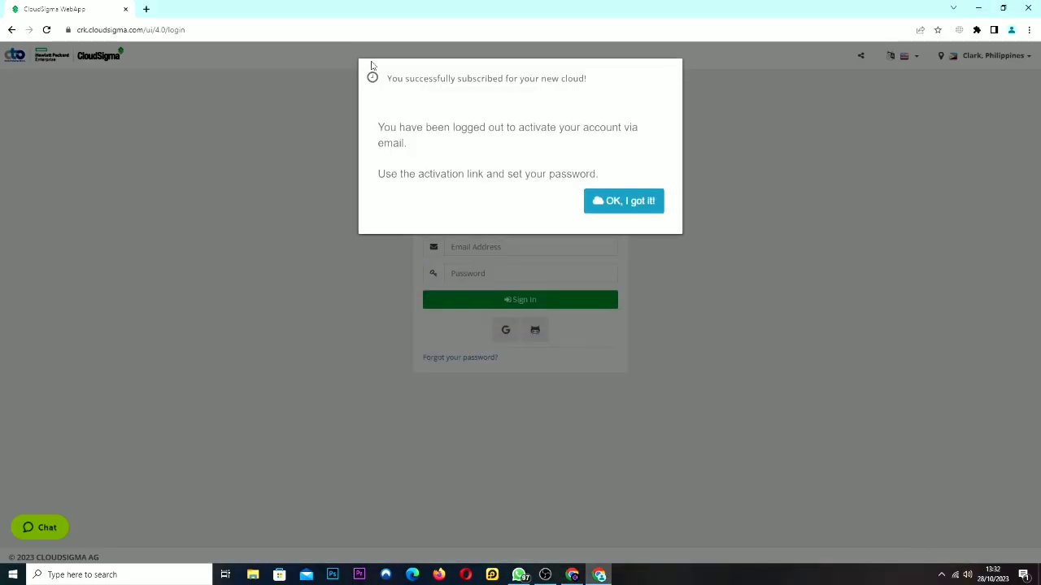
{"action": "right_click", "coordinate": [289, 35]}
{"action": "left_click", "coordinate": [374, 123]}
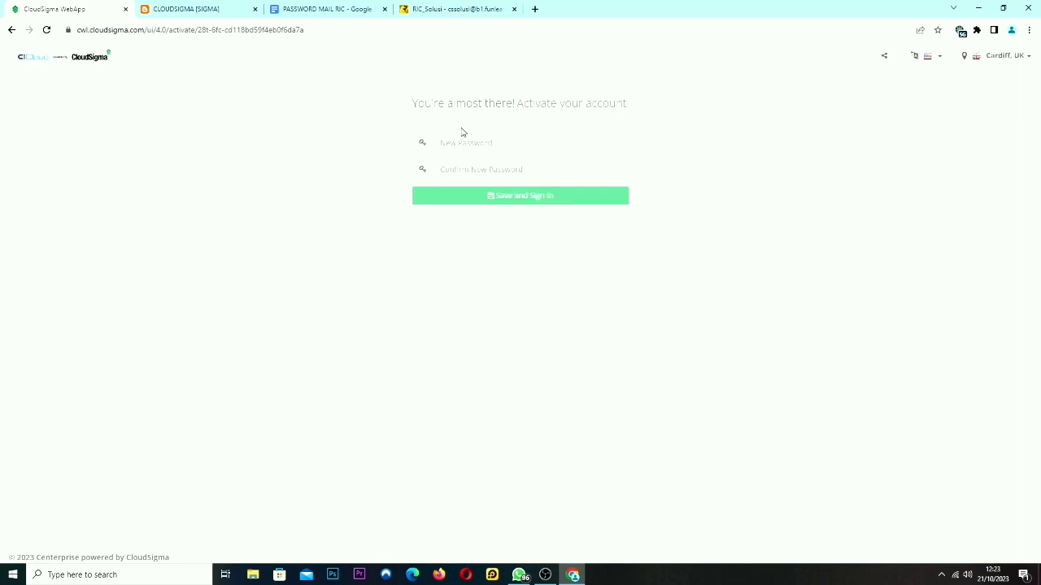
- Enter and confirm the new account password, save and sign in, declining Chrome's offer to save it
{"action": "left_click", "coordinate": [468, 142]}
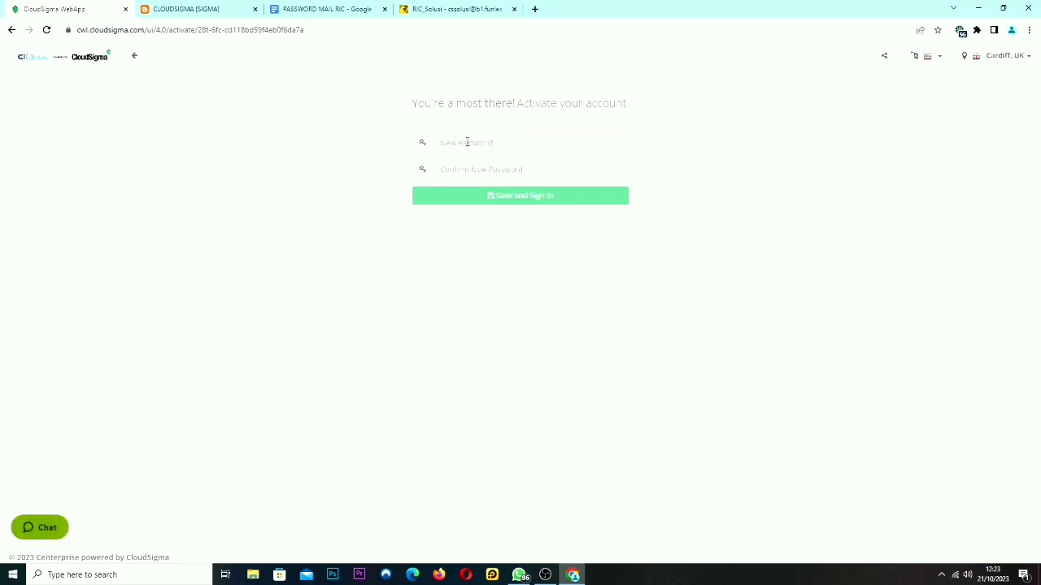
{"action": "left_click", "coordinate": [469, 143]}
{"action": "type", "text": "••"}
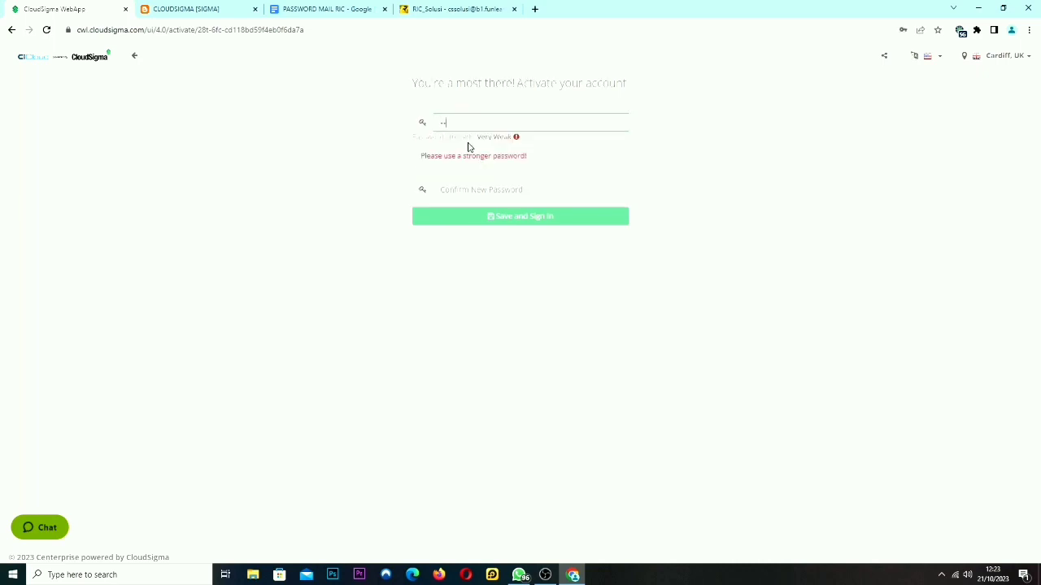
{"action": "type", "text": "••••"}
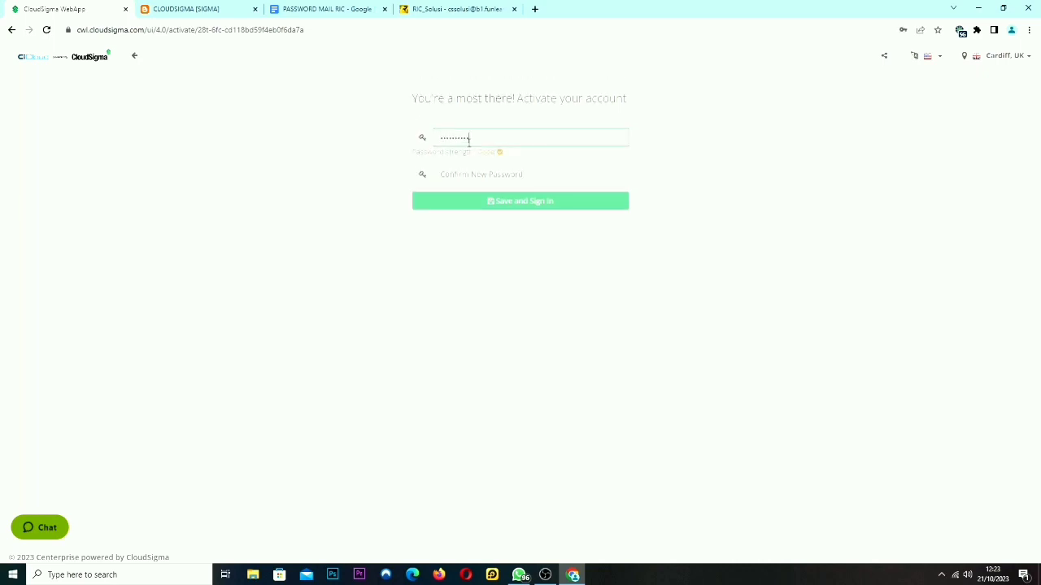
{"action": "left_click", "coordinate": [462, 182]}
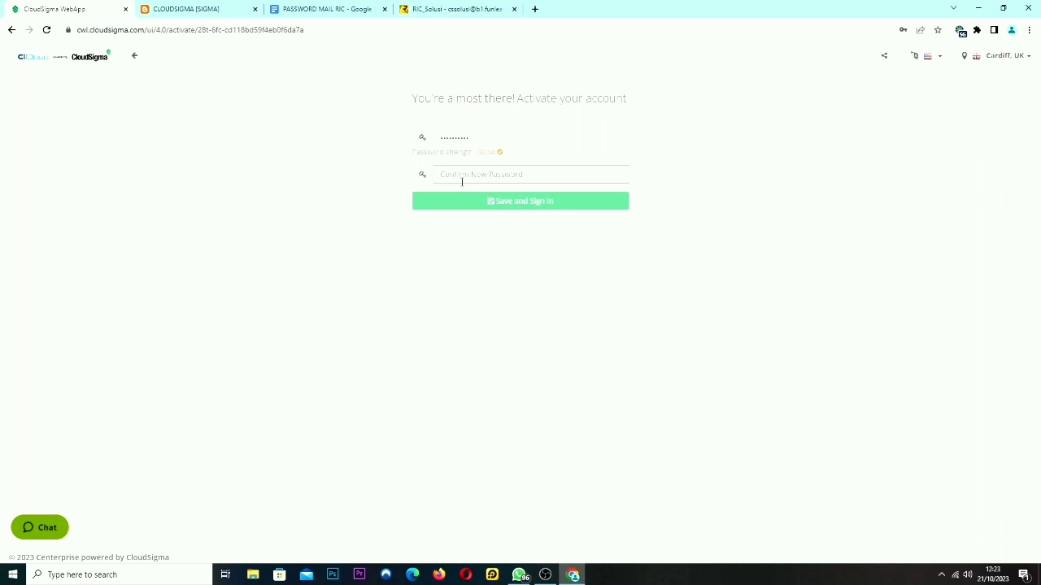
{"action": "type", "text": "••••••••"}
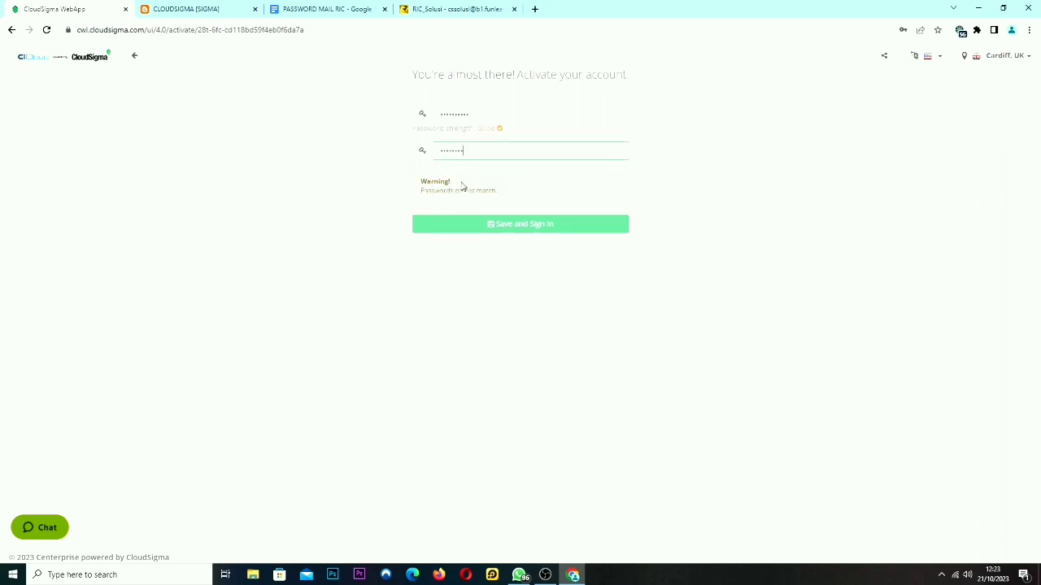
{"action": "type", "text": "••"}
{"action": "left_click", "coordinate": [499, 202]}
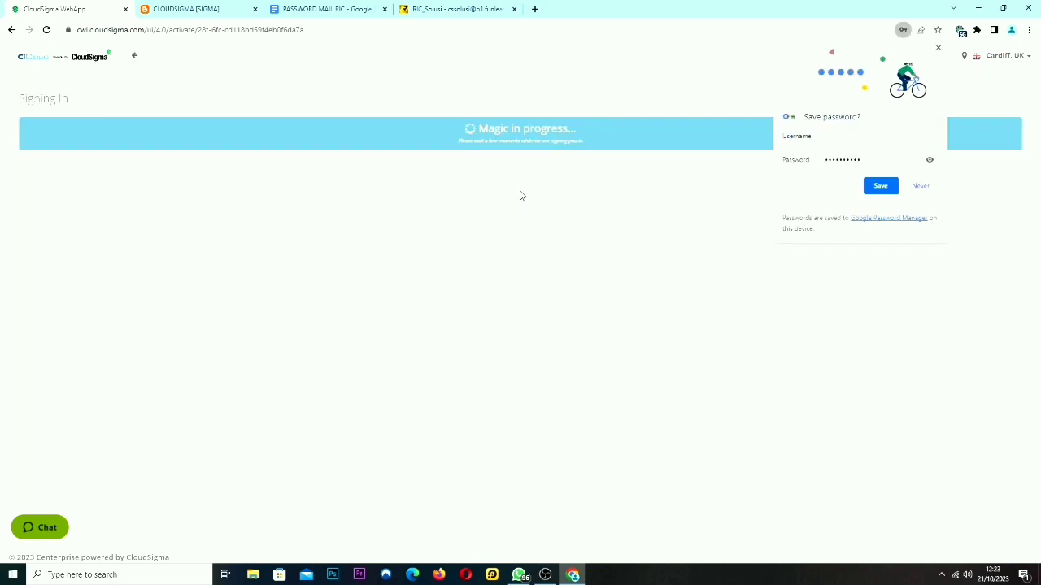
{"action": "left_click", "coordinate": [914, 188]}
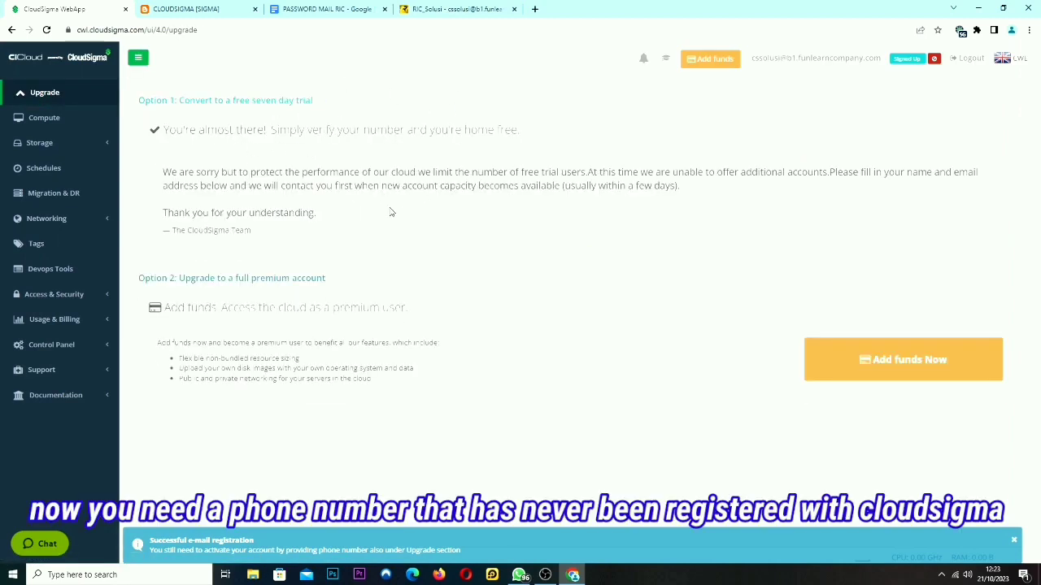
- Go from Compute back to the Upgrade page's phone verification form, then bring up WhatsApp
{"action": "left_click", "coordinate": [54, 119]}
{"action": "left_click", "coordinate": [65, 97]}
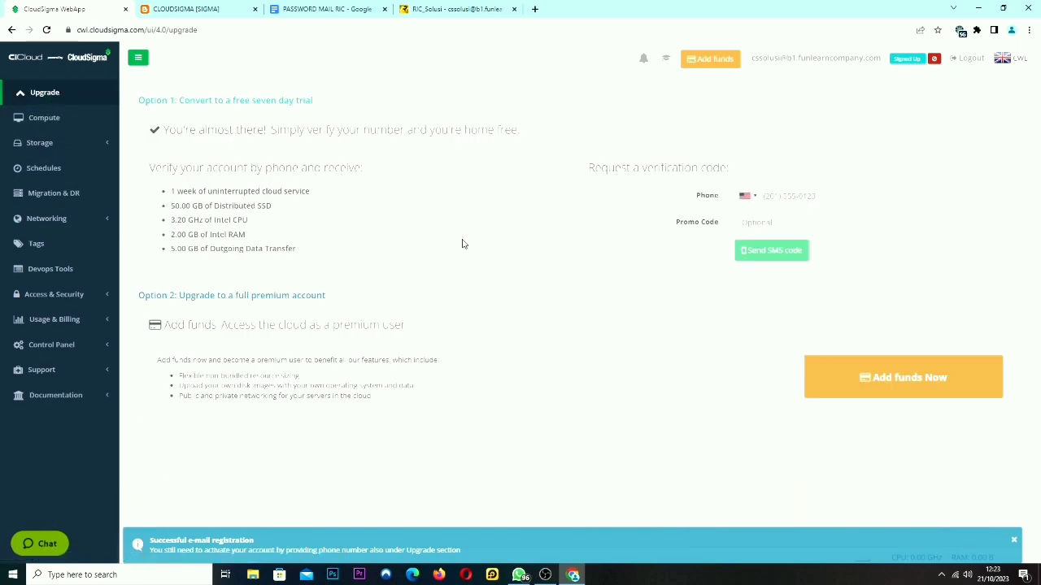
{"action": "left_click", "coordinate": [519, 575]}
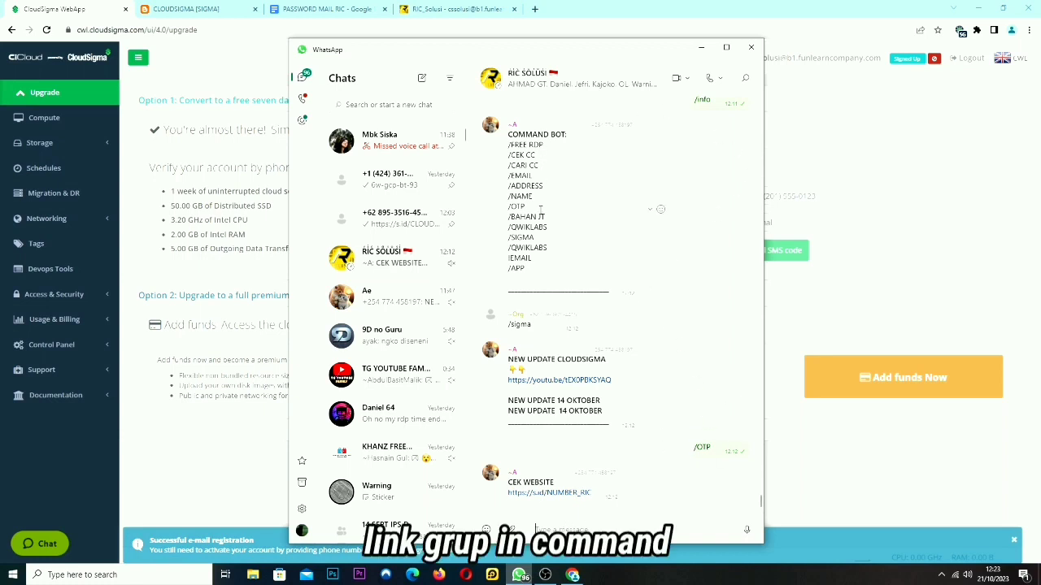
- Send the /info command to the RIC SOLUSI group to get the bot's command list
{"action": "left_click_drag", "start_coordinate": [543, 205], "coordinate": [496, 195]}
{"action": "left_click", "coordinate": [660, 210]}
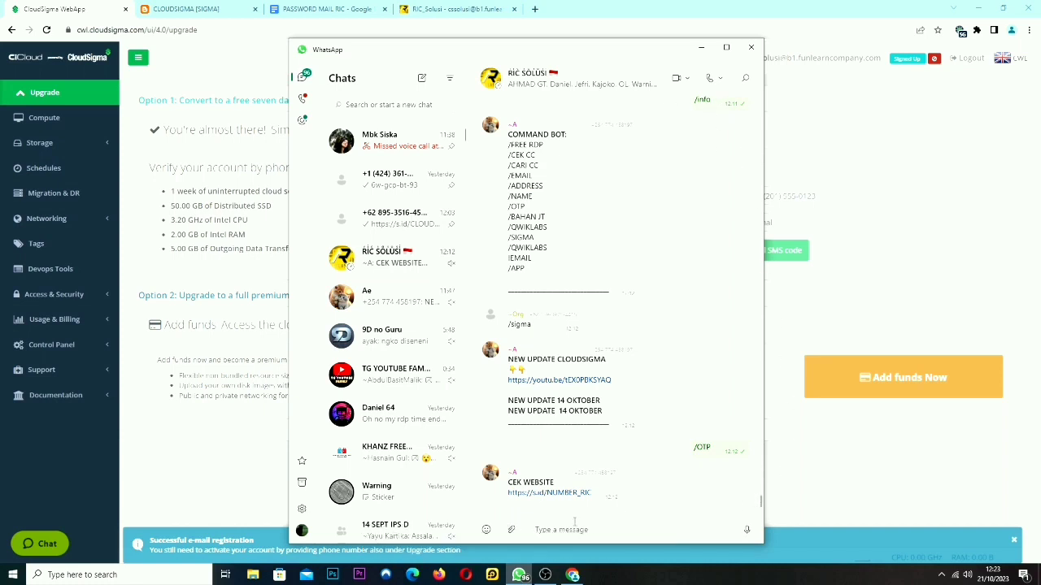
{"action": "right_click", "coordinate": [558, 497]}
{"action": "left_click", "coordinate": [575, 410]}
{"action": "left_click", "coordinate": [573, 535]}
{"action": "type", "text": "/info"}
{"action": "key", "text": "Return"}
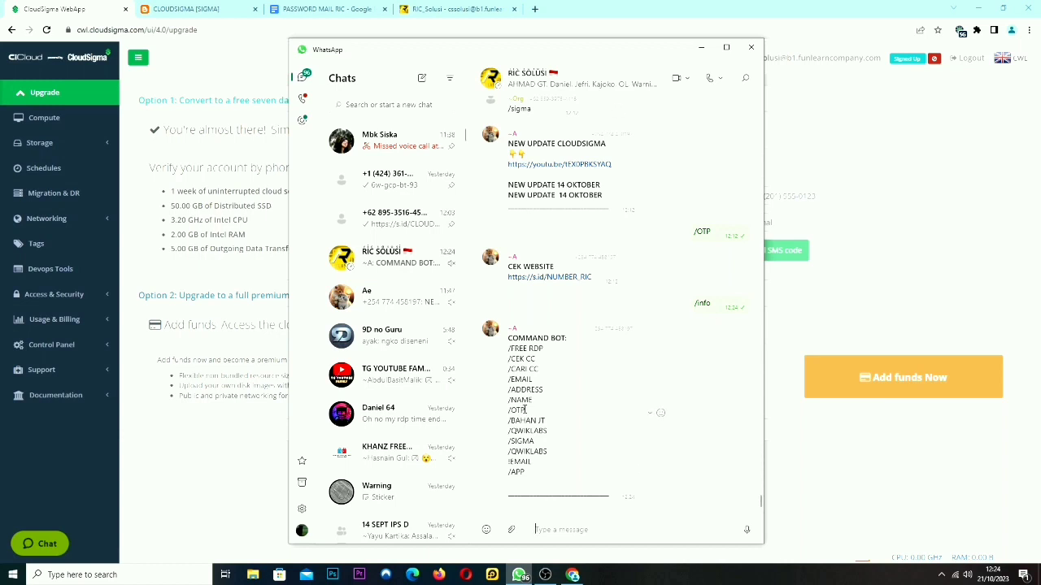
- Copy /OTP from the bot's list and send it to the group
{"action": "left_click_drag", "start_coordinate": [525, 410], "coordinate": [507, 411]}
{"action": "key", "text": "ctrl+c"}
{"action": "left_click", "coordinate": [555, 529]}
{"action": "key", "text": "ctrl+v"}
{"action": "key", "text": "Return"}
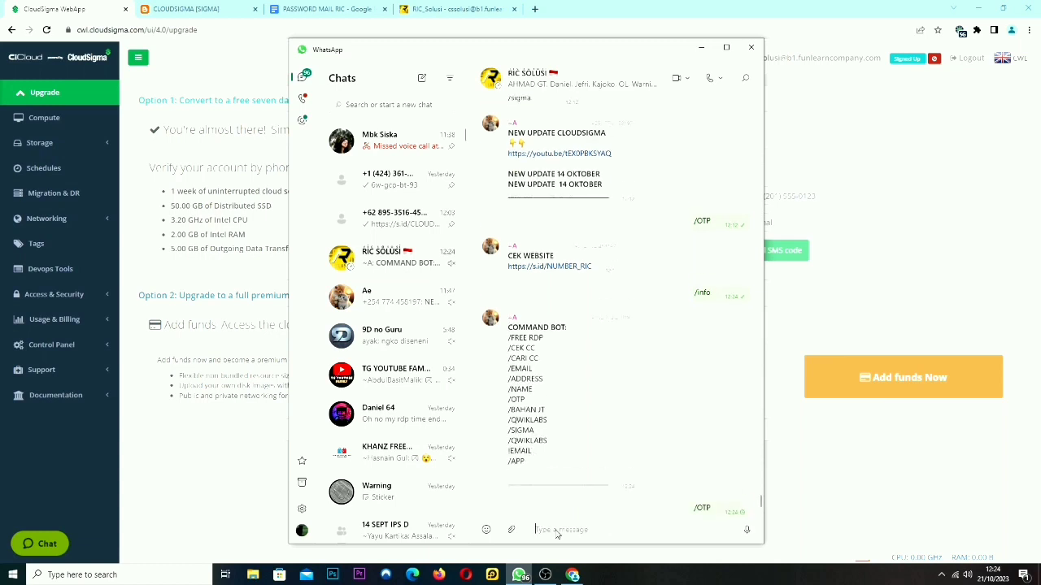
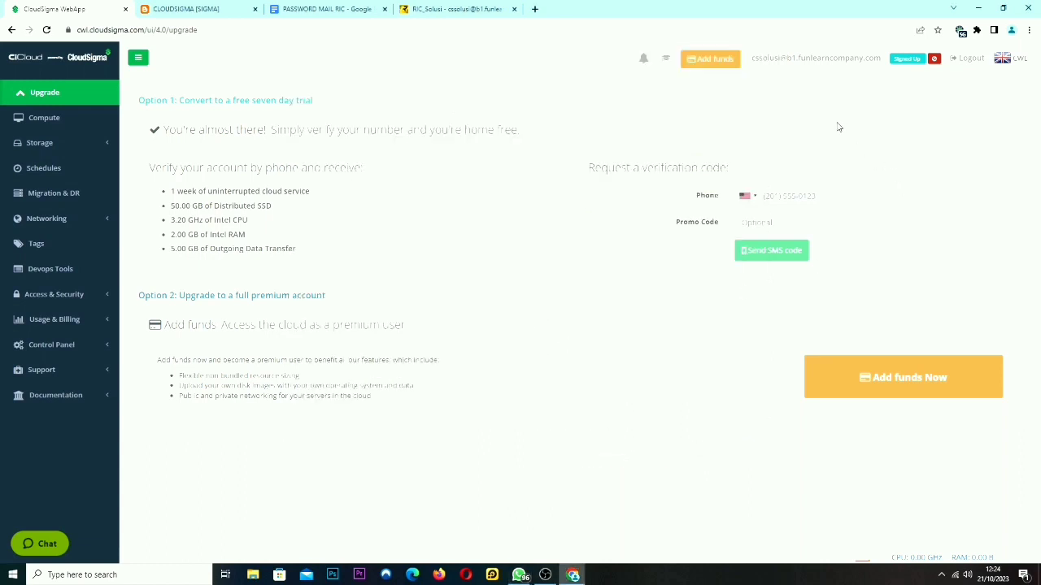
- Load the copied Ric Solusi short link in a new browser tab
{"action": "left_click", "coordinate": [535, 9]}
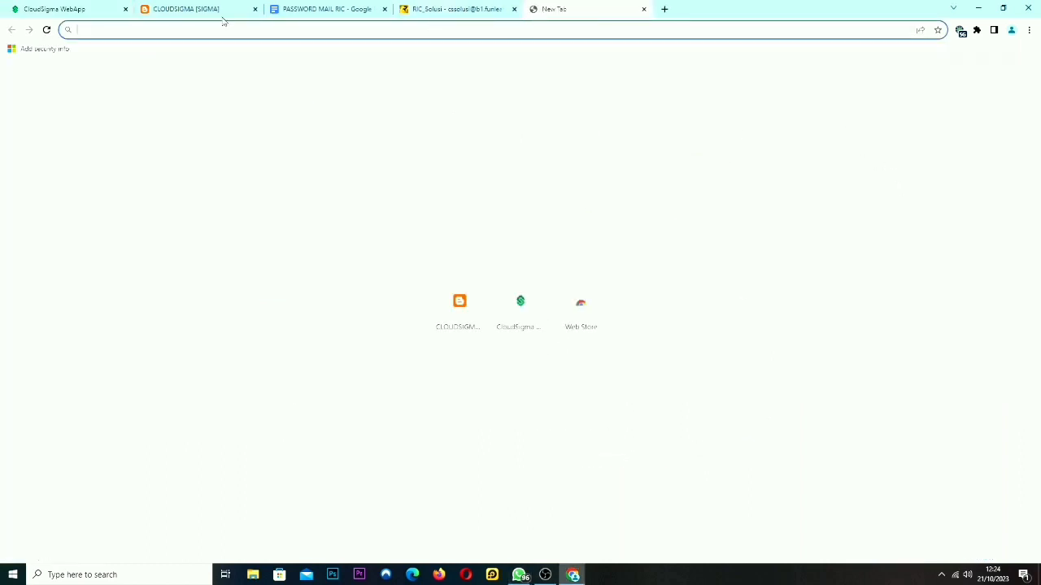
{"action": "right_click", "coordinate": [173, 29]}
{"action": "left_click", "coordinate": [205, 112]}
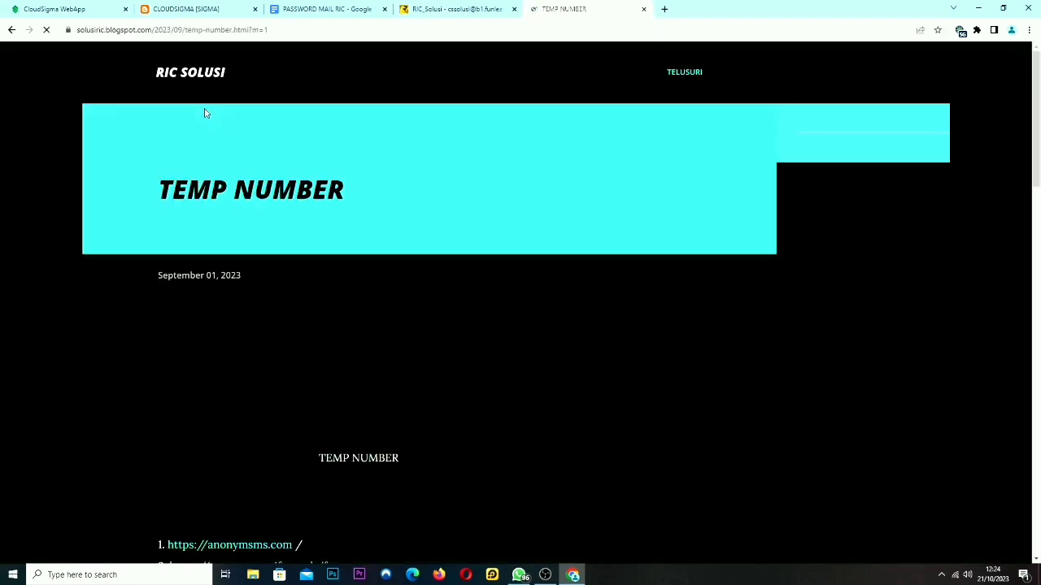
- Scroll the TEMP NUMBER post and follow its anonymsms.com link
{"action": "left_click_drag", "start_coordinate": [156, 189], "coordinate": [366, 203]}
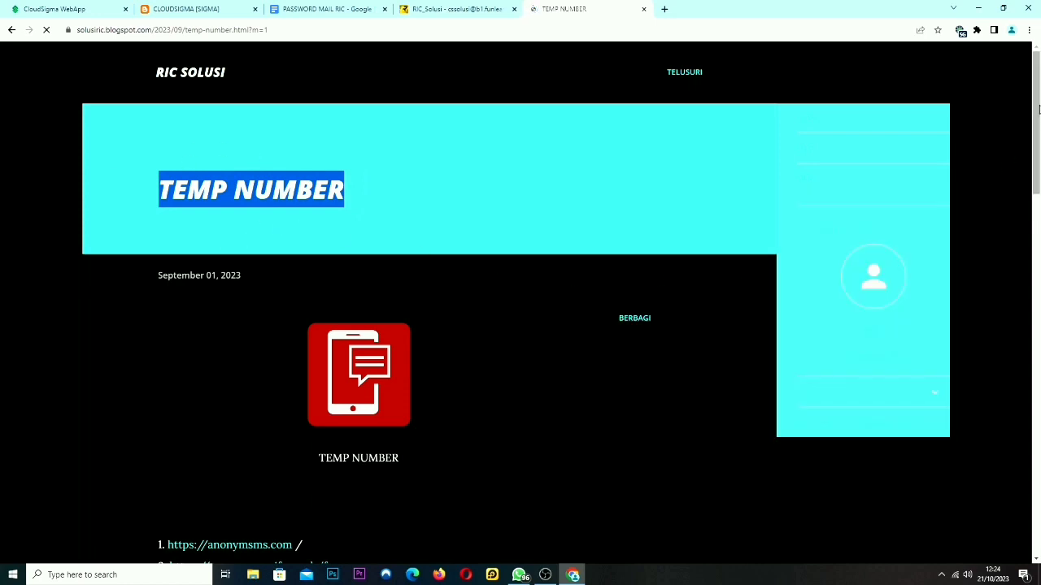
{"action": "left_click_drag", "start_coordinate": [1038, 108], "coordinate": [1039, 195]}
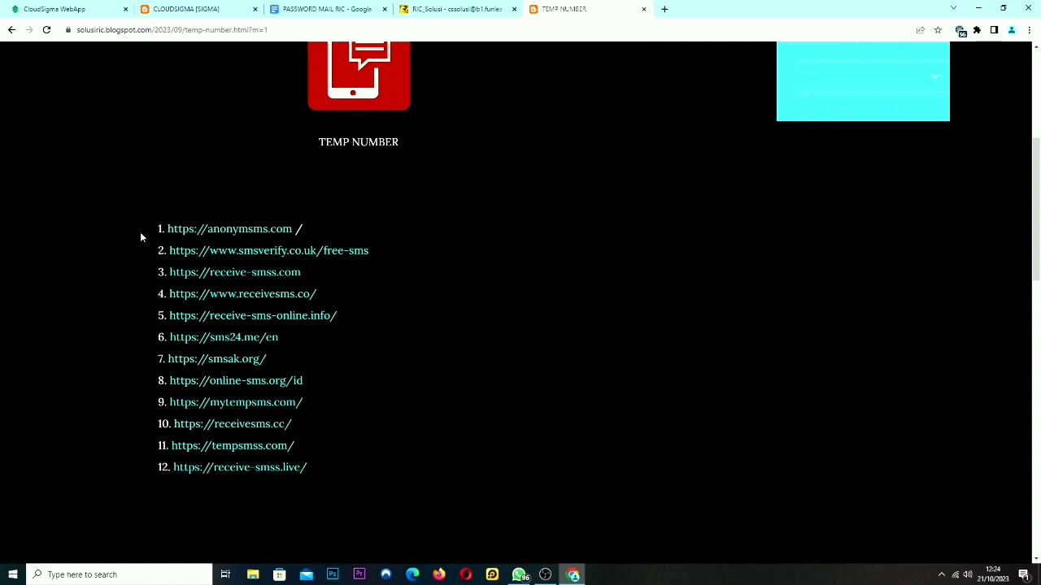
{"action": "left_click_drag", "start_coordinate": [140, 233], "coordinate": [331, 234]}
{"action": "left_click", "coordinate": [227, 230]}
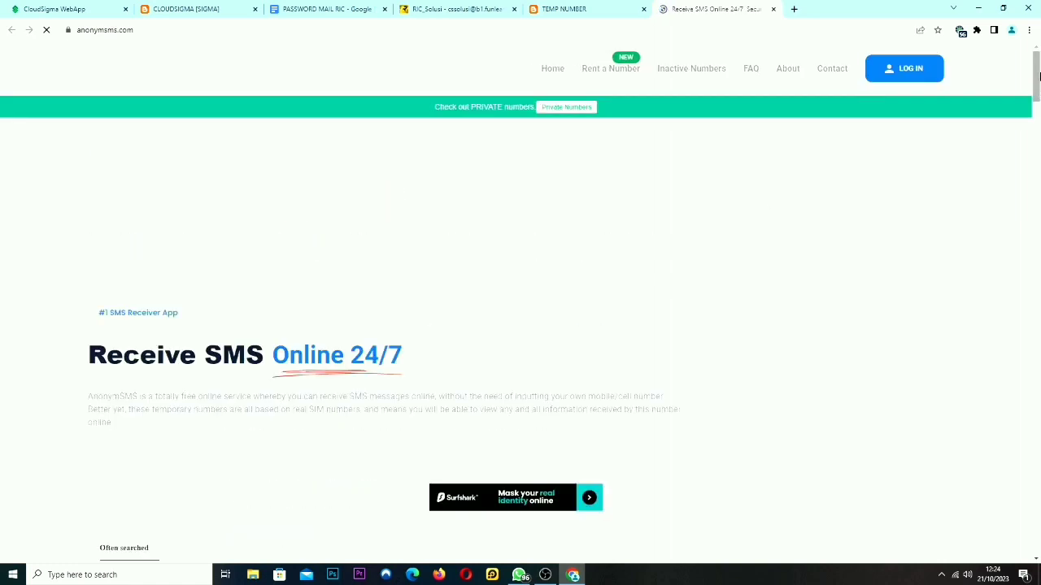
- After checking a Georgia number, open a United Kingdom number's inbox and copy that number
{"action": "left_click_drag", "start_coordinate": [1038, 74], "coordinate": [1037, 132]}
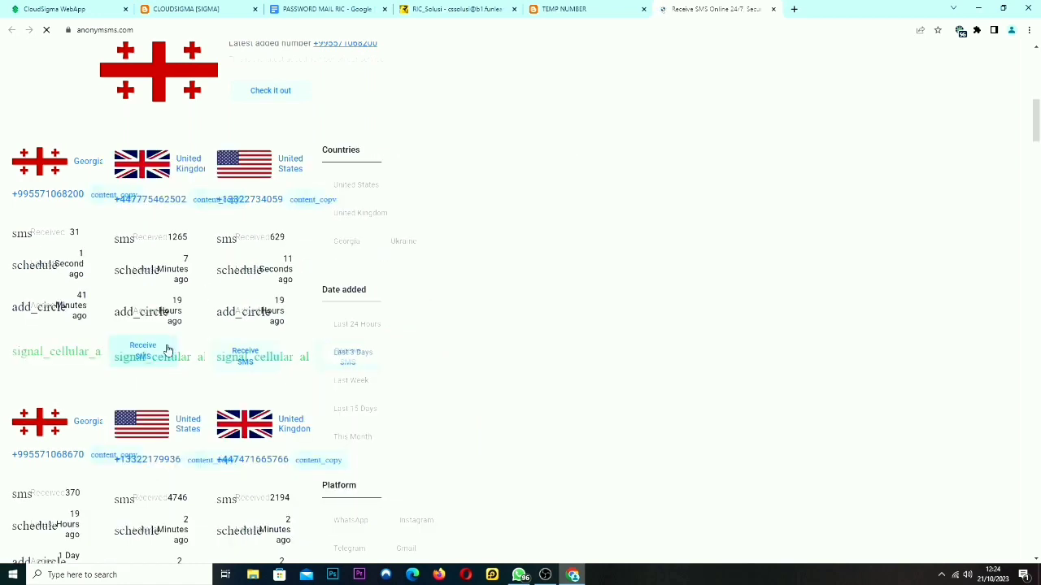
{"action": "left_click", "coordinate": [145, 354]}
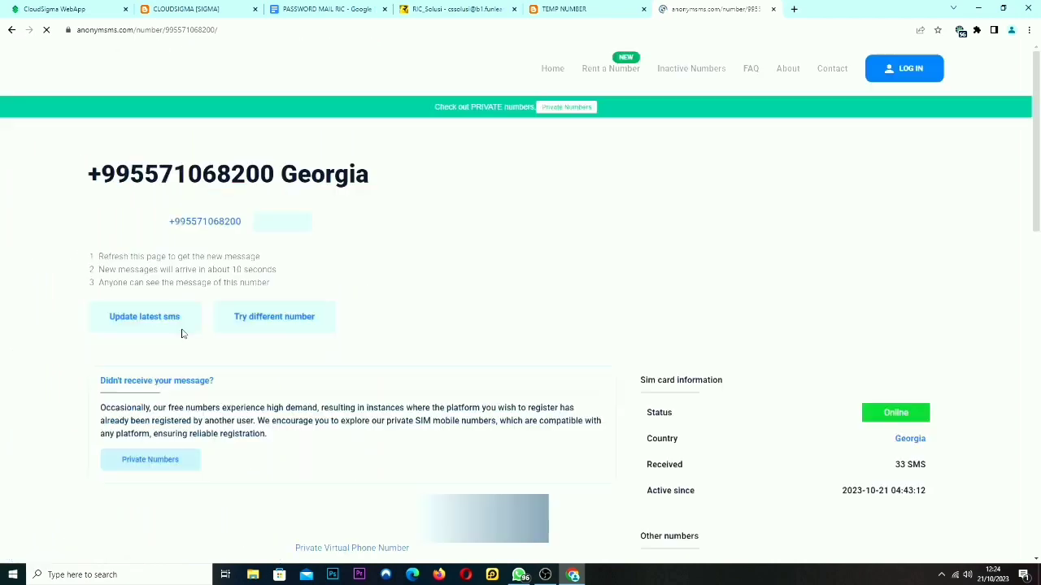
{"action": "left_click", "coordinate": [11, 29]}
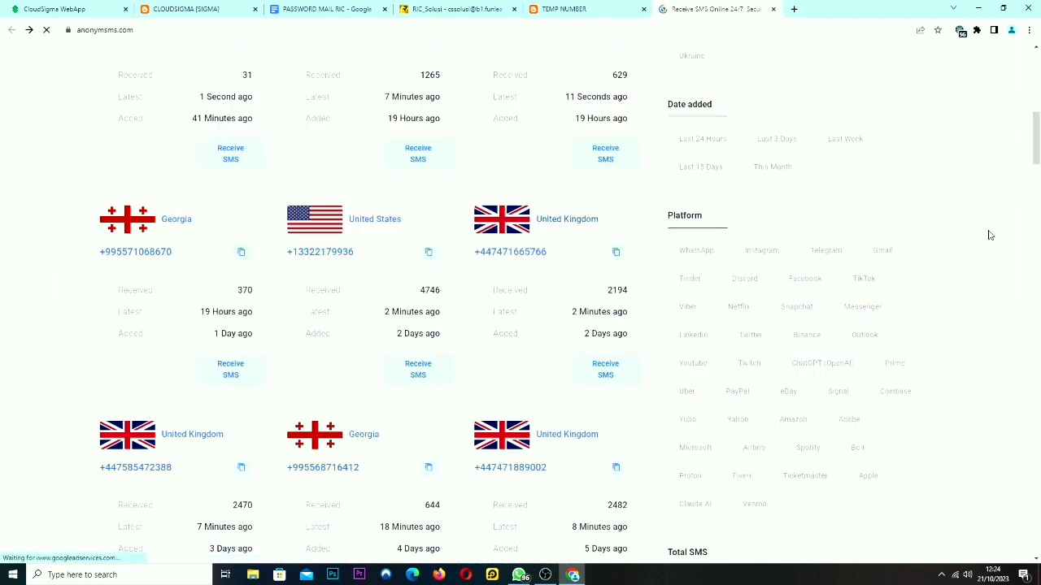
{"action": "left_click_drag", "start_coordinate": [1037, 139], "coordinate": [1037, 114]}
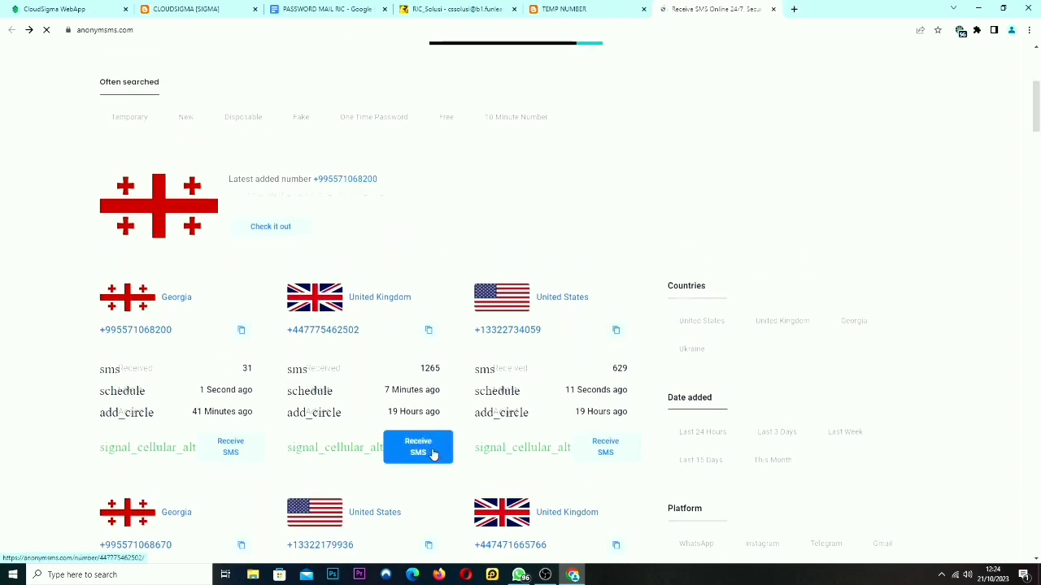
{"action": "left_click", "coordinate": [432, 453]}
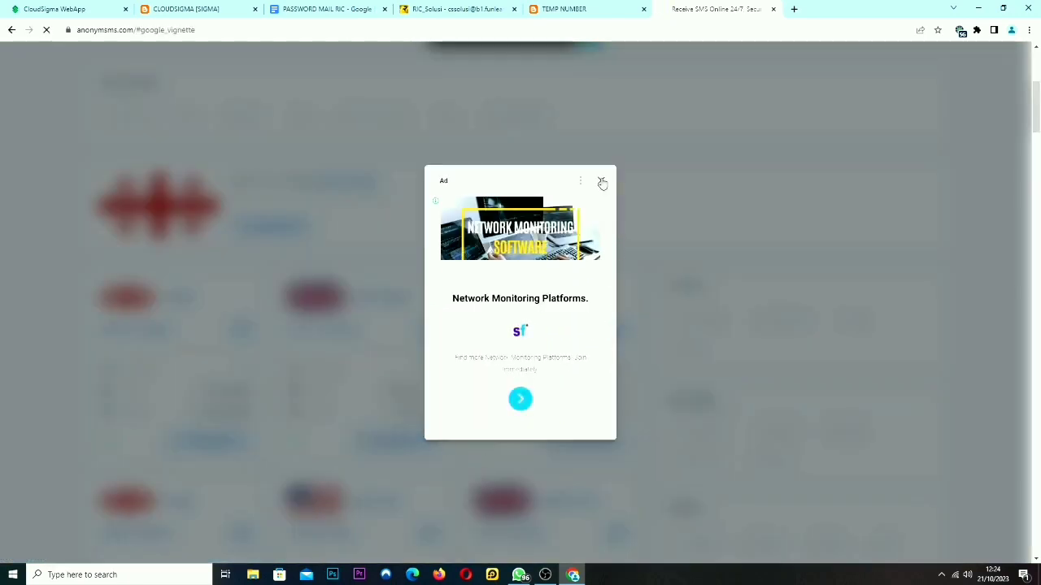
{"action": "left_click", "coordinate": [601, 180]}
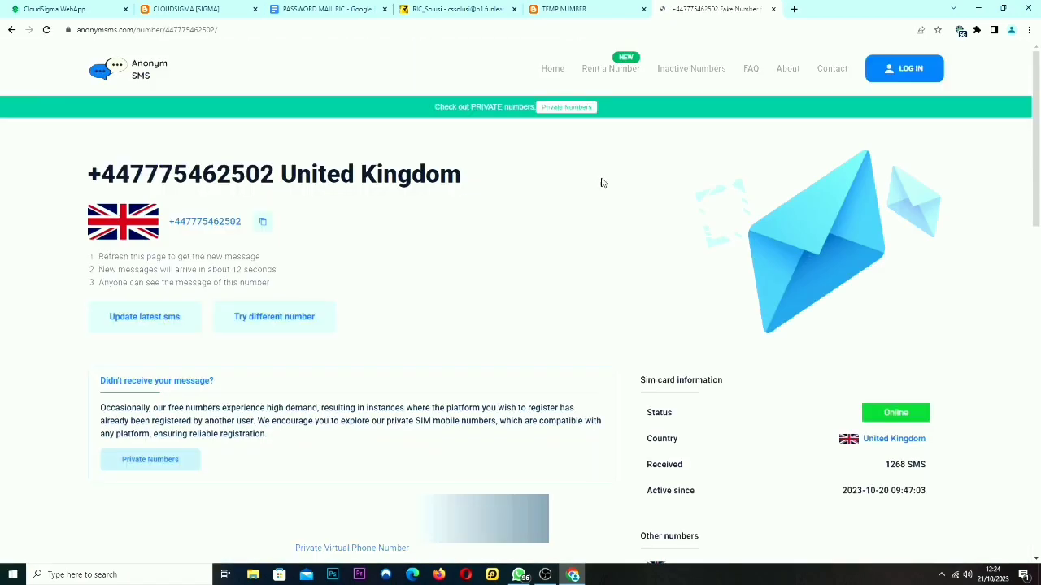
{"action": "left_click", "coordinate": [262, 223]}
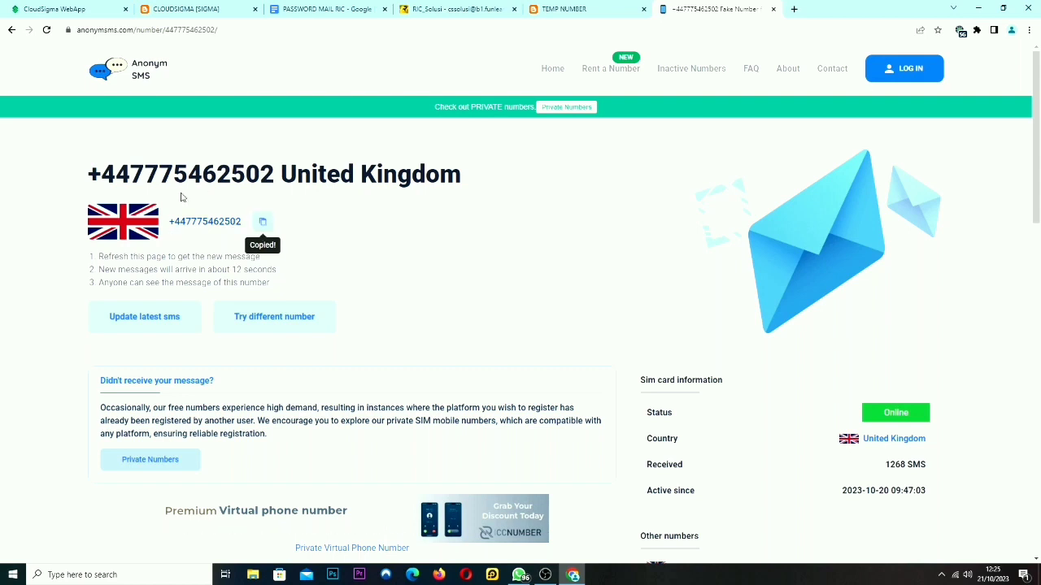
- Paste the UK number into the CloudSigma Phone field and request the SMS code
{"action": "left_click", "coordinate": [58, 8]}
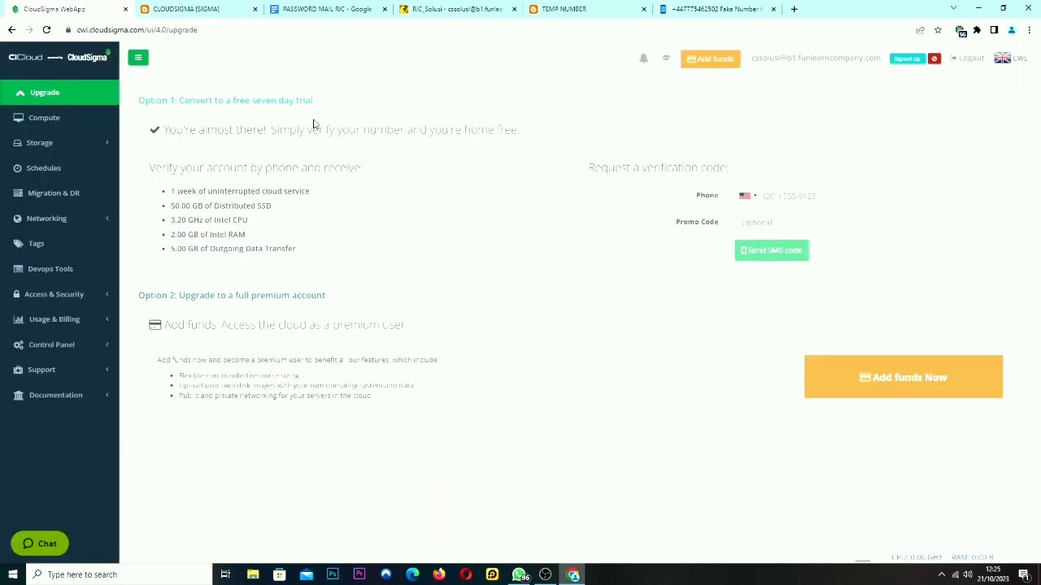
{"action": "right_click", "coordinate": [815, 196]}
{"action": "left_click", "coordinate": [848, 279]}
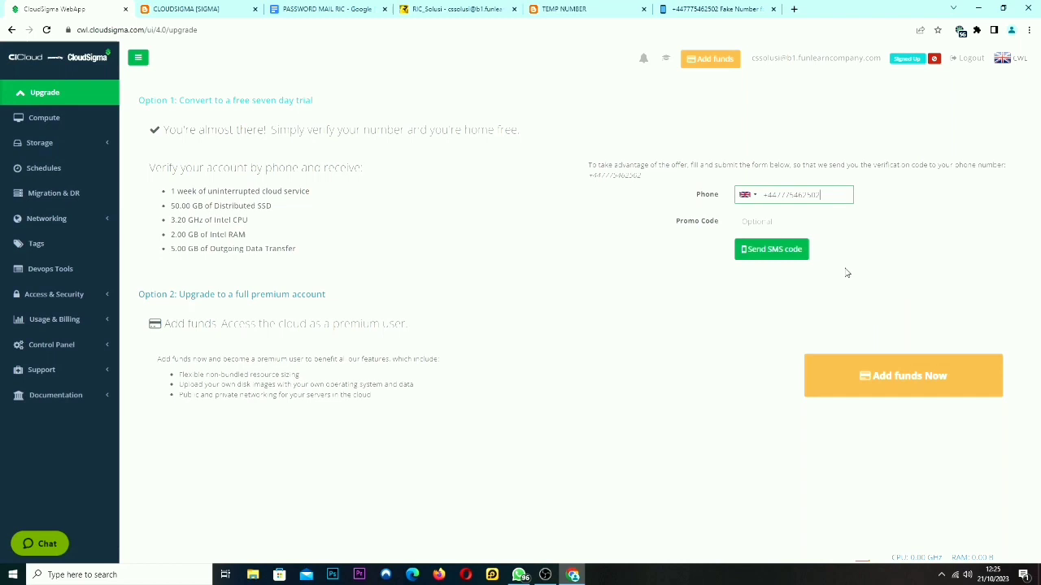
{"action": "left_click", "coordinate": [771, 249]}
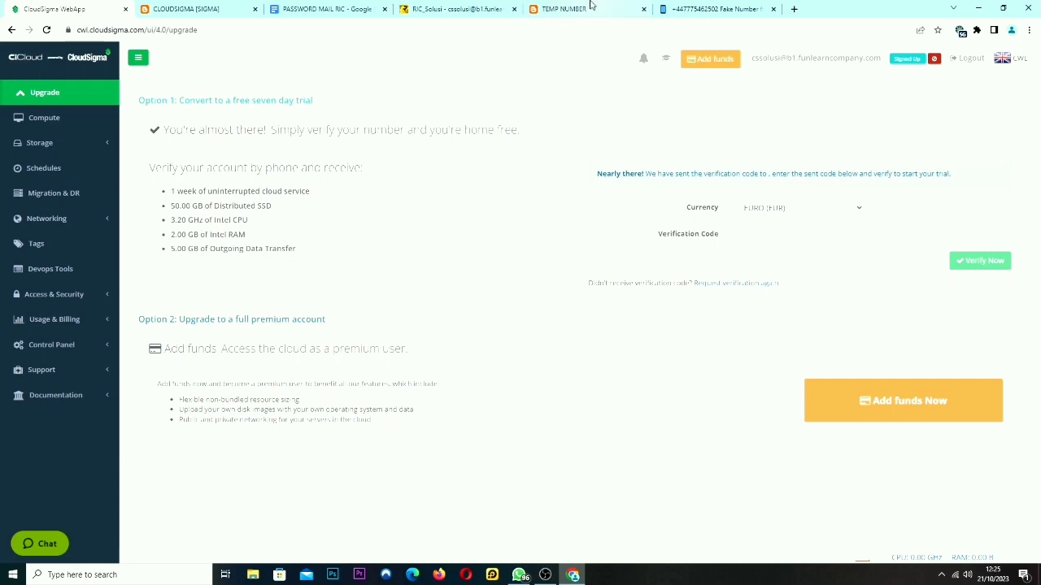
{"action": "left_click", "coordinate": [691, 9]}
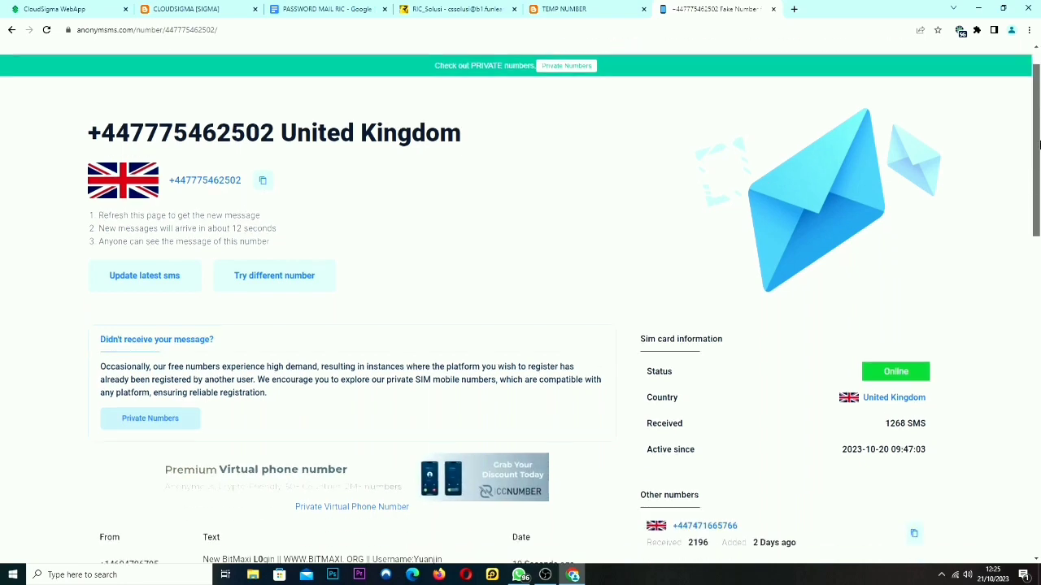
- Reload the UK inbox until the CloudSigma SMS arrives and select its verification code digits
{"action": "scroll", "coordinate": [309, 297], "scroll_direction": "down", "scroll_amount": 4}
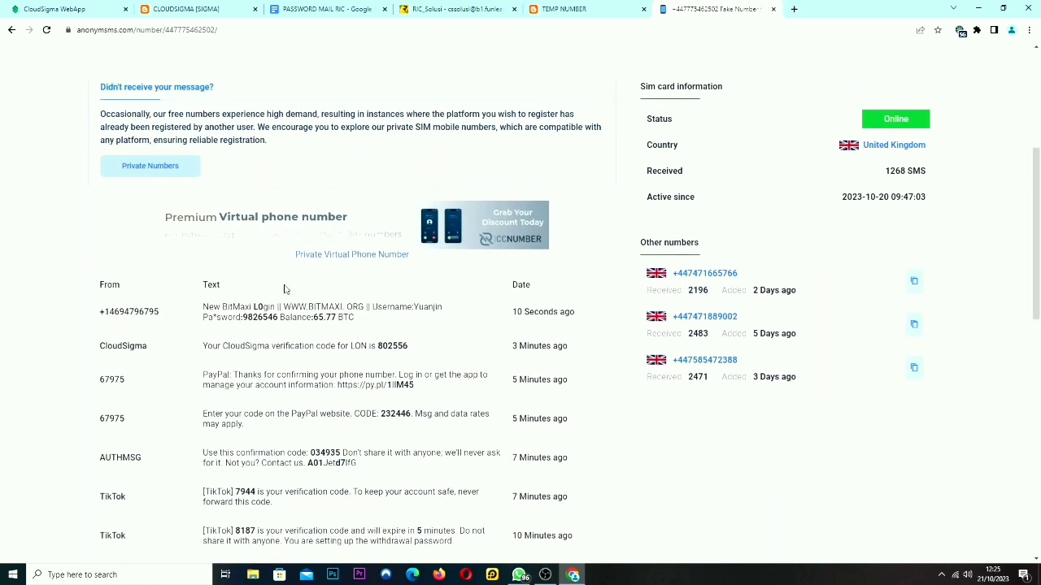
{"action": "left_click", "coordinate": [47, 30]}
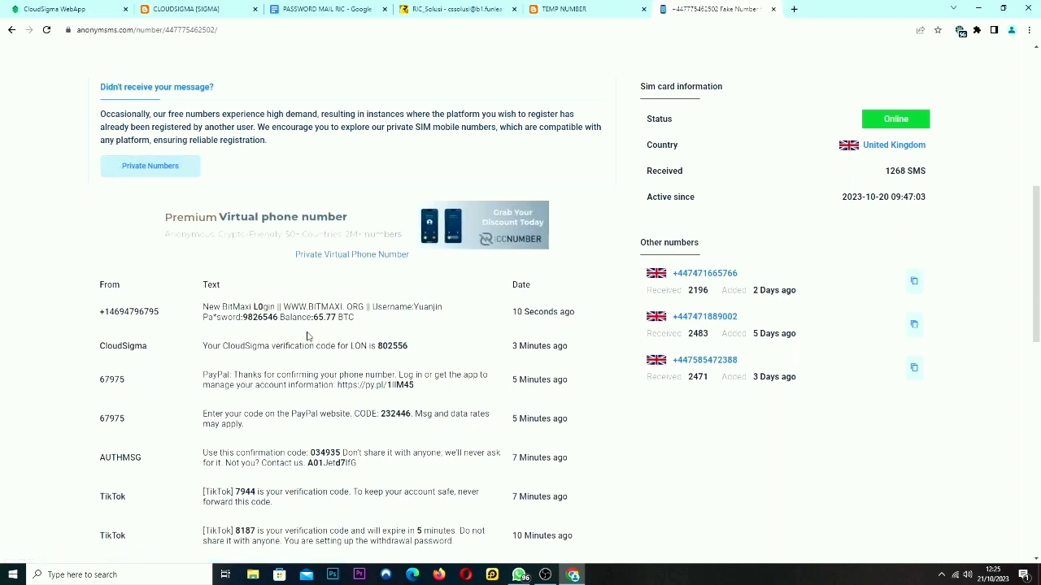
{"action": "left_click", "coordinate": [47, 31]}
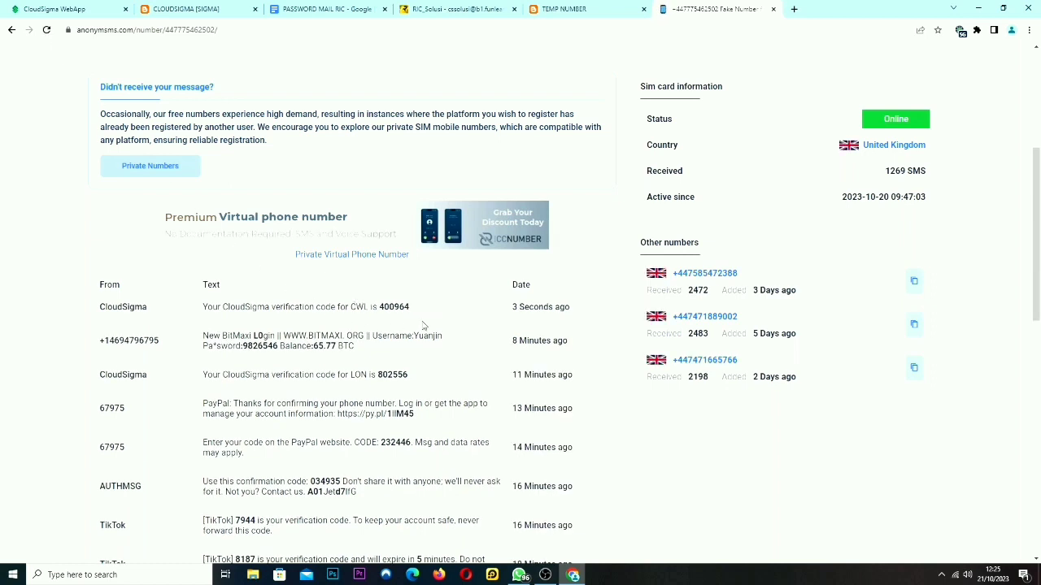
{"action": "left_click_drag", "start_coordinate": [579, 314], "coordinate": [203, 307]}
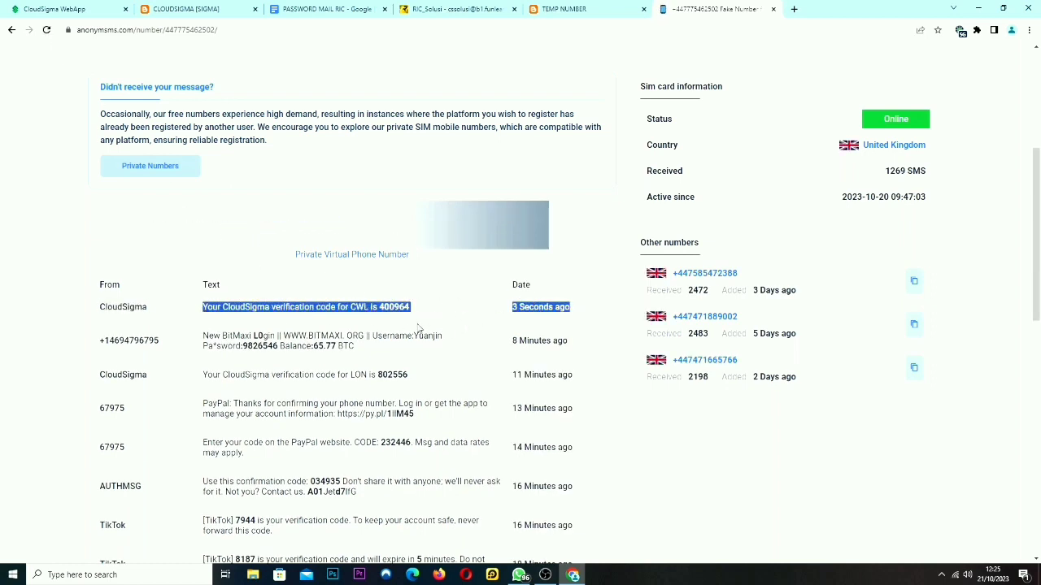
{"action": "left_click_drag", "start_coordinate": [415, 316], "coordinate": [378, 308]}
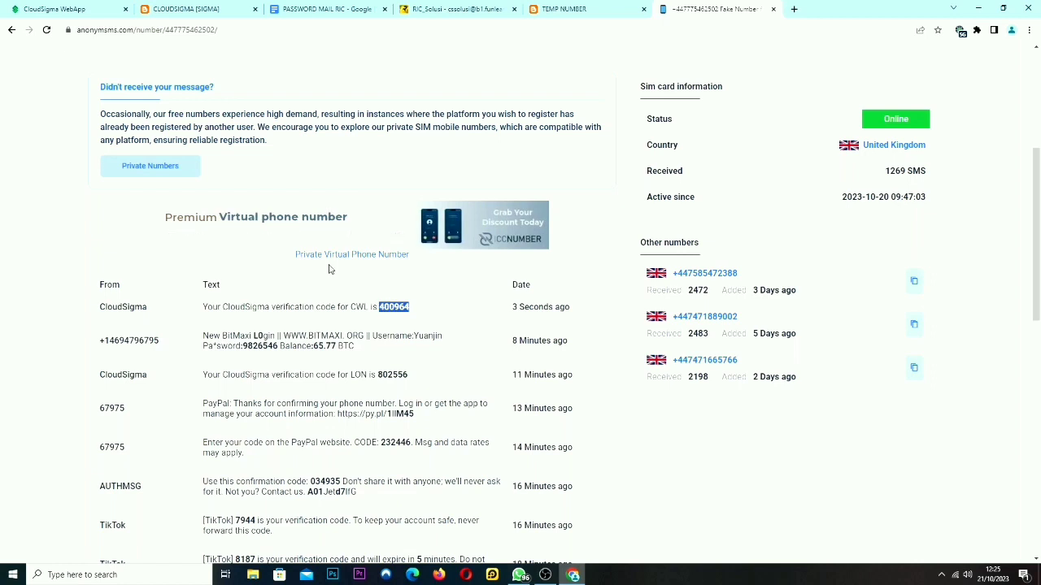
{"action": "left_click", "coordinate": [32, 9]}
- Paste the received code into the Verification Code field and verify the phone
{"action": "right_click", "coordinate": [764, 234]}
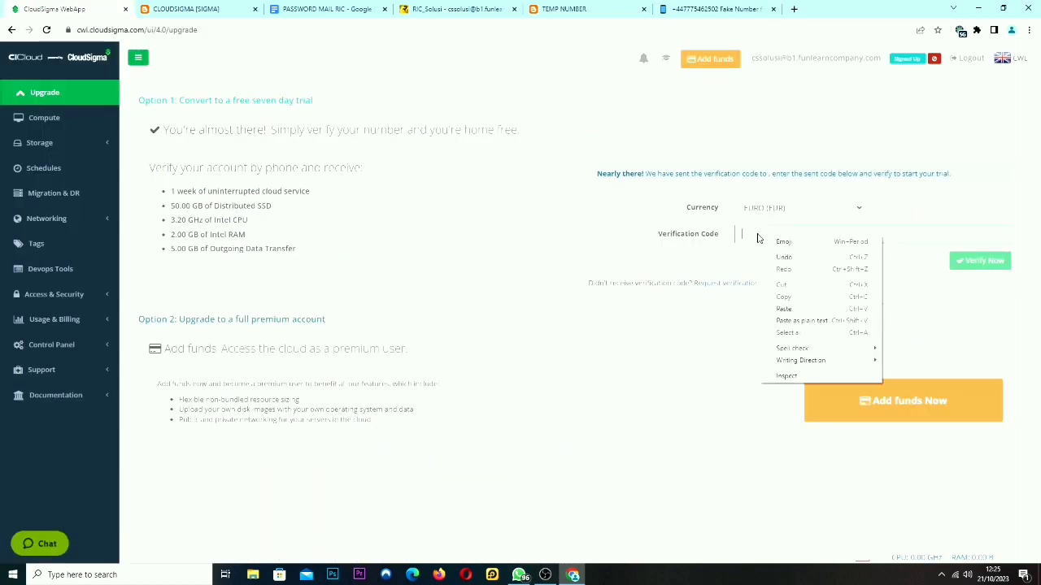
{"action": "left_click", "coordinate": [807, 307]}
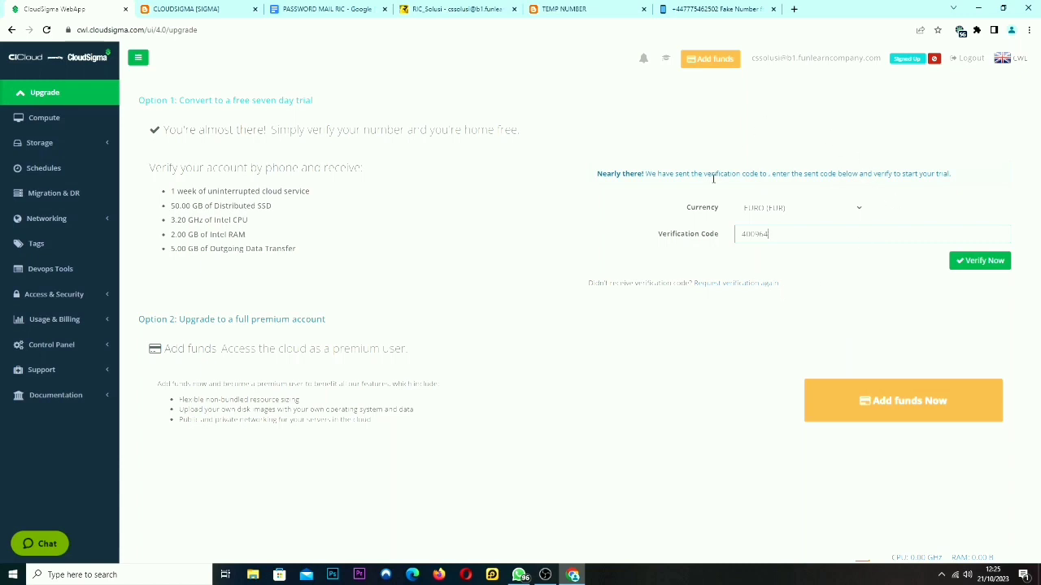
{"action": "left_click", "coordinate": [976, 266]}
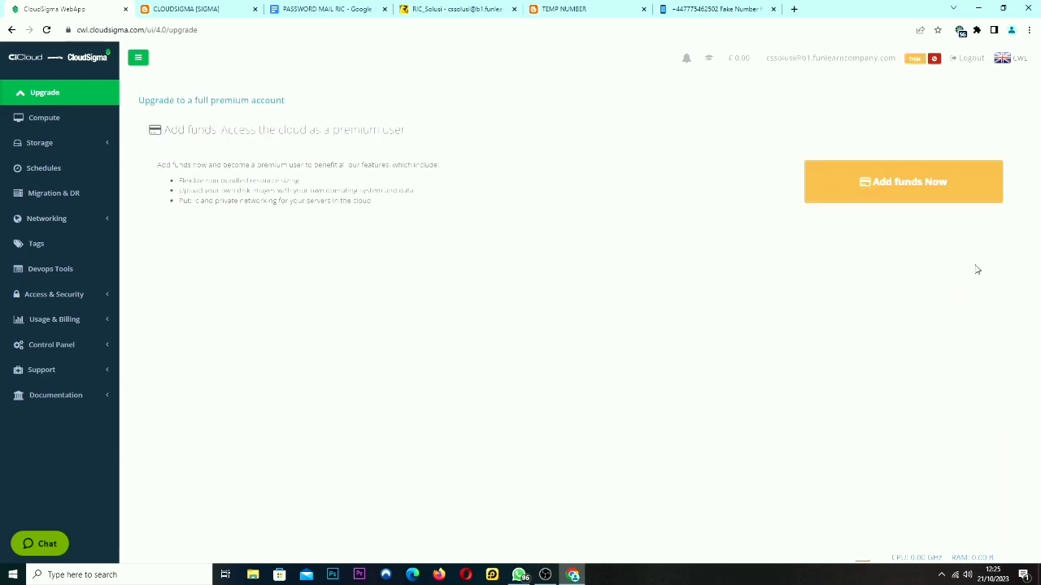
- Select the word 'premium' in the Upgrade page heading
{"action": "left_click_drag", "start_coordinate": [332, 130], "coordinate": [384, 132]}
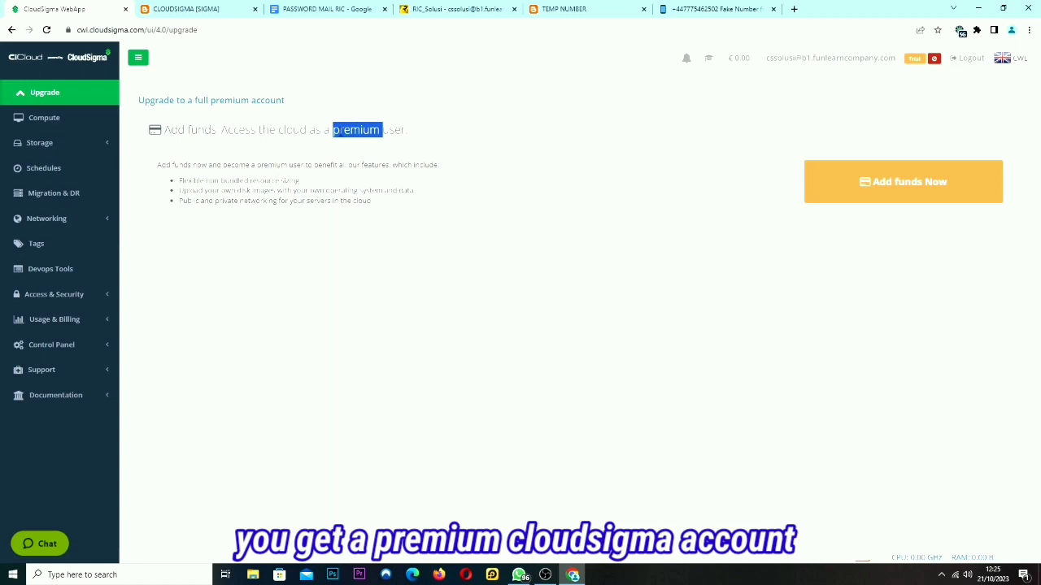
{"action": "left_click", "coordinate": [335, 132]}
{"action": "double_click", "coordinate": [333, 130]}
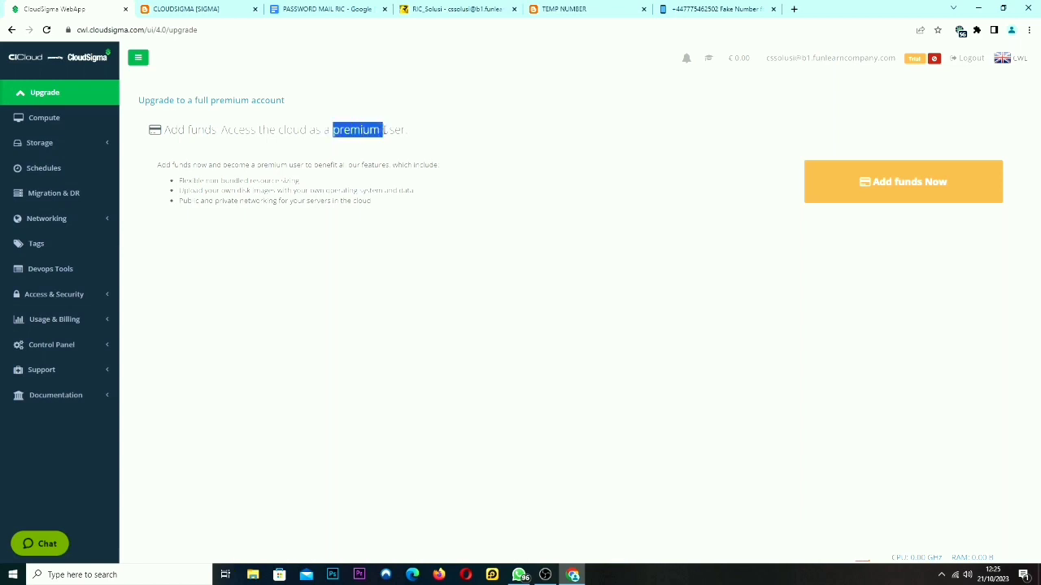
- Start a new server from the Servers list, keeping the name 'cs'
{"action": "left_click", "coordinate": [29, 117]}
{"action": "left_click", "coordinate": [225, 58]}
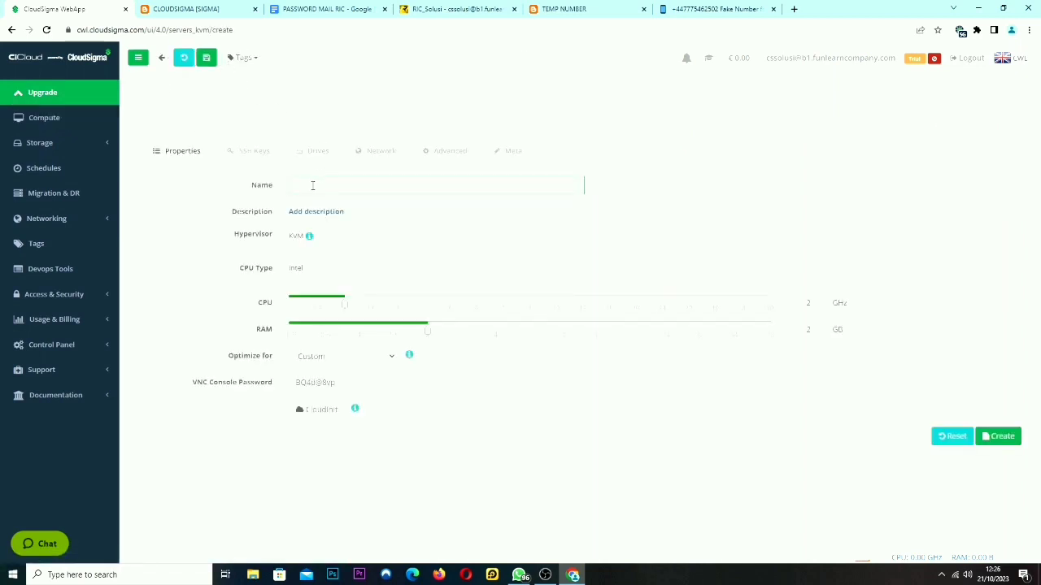
{"action": "left_click_drag", "start_coordinate": [312, 185], "coordinate": [269, 185]}
{"action": "left_click", "coordinate": [318, 182]}
{"action": "left_click_drag", "start_coordinate": [255, 188], "coordinate": [331, 183]}
{"action": "left_click", "coordinate": [331, 184]}
- Raise the CPU to 3 GHz with 2 GB RAM and create the server
{"action": "left_click", "coordinate": [837, 302]}
{"action": "left_click_drag", "start_coordinate": [813, 309], "coordinate": [845, 303]}
{"action": "left_click", "coordinate": [398, 301]}
{"action": "left_click", "coordinate": [820, 278]}
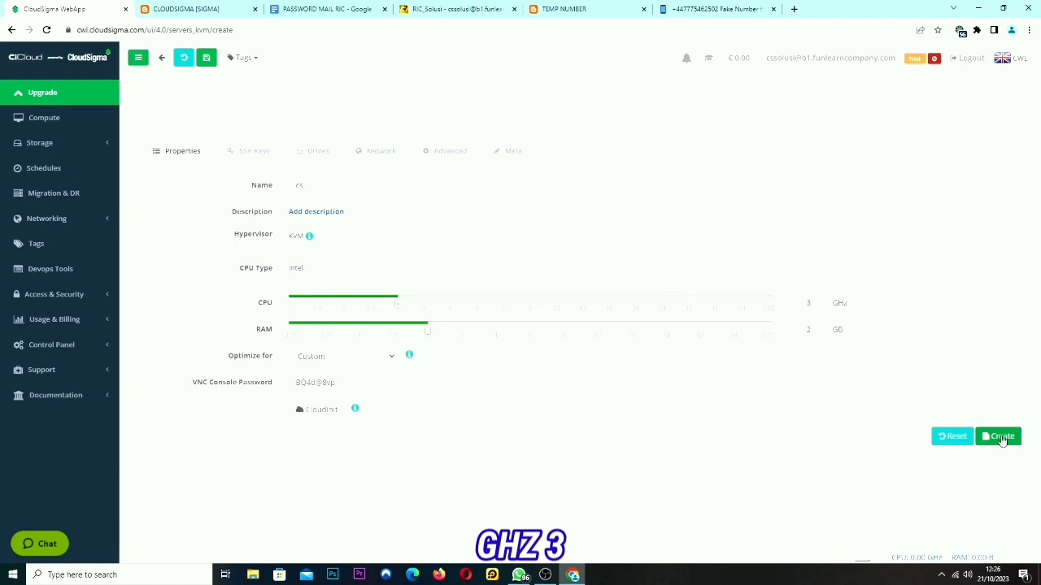
{"action": "left_click", "coordinate": [1001, 438]}
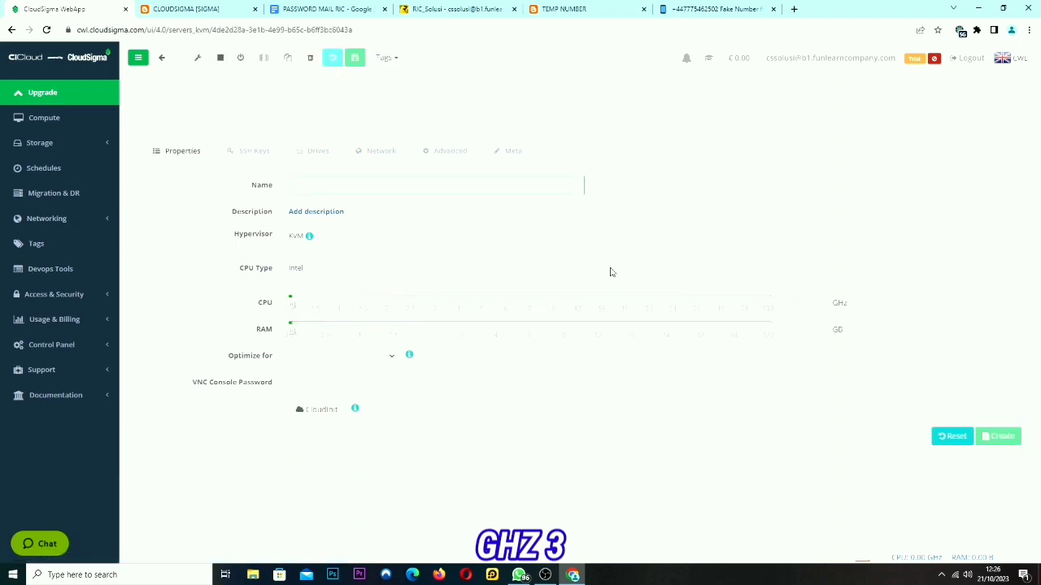
- Create a new 50 GB drive named 'cs' and attach it to the server
{"action": "left_click", "coordinate": [318, 162]}
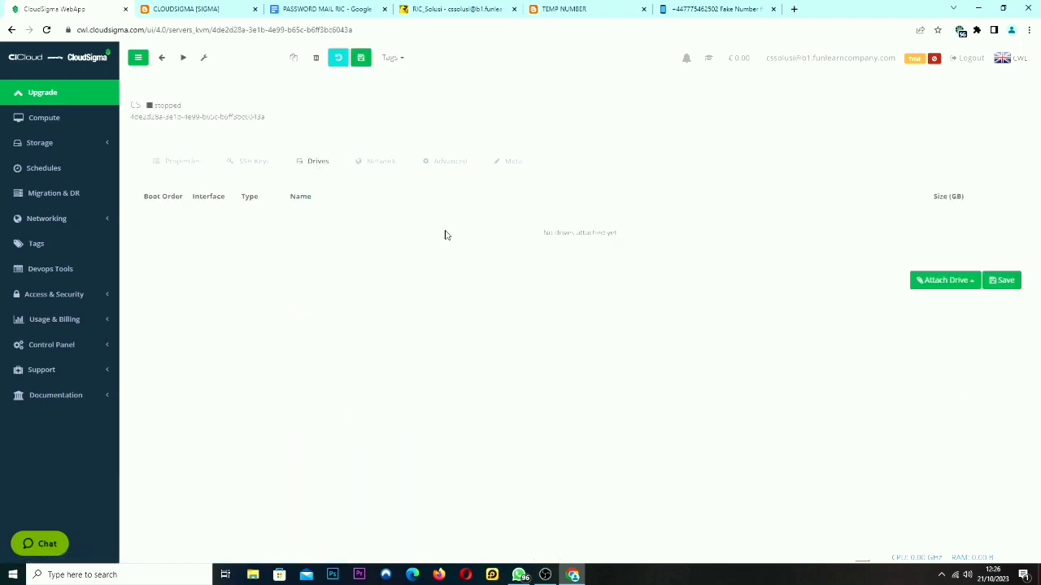
{"action": "left_click", "coordinate": [940, 283]}
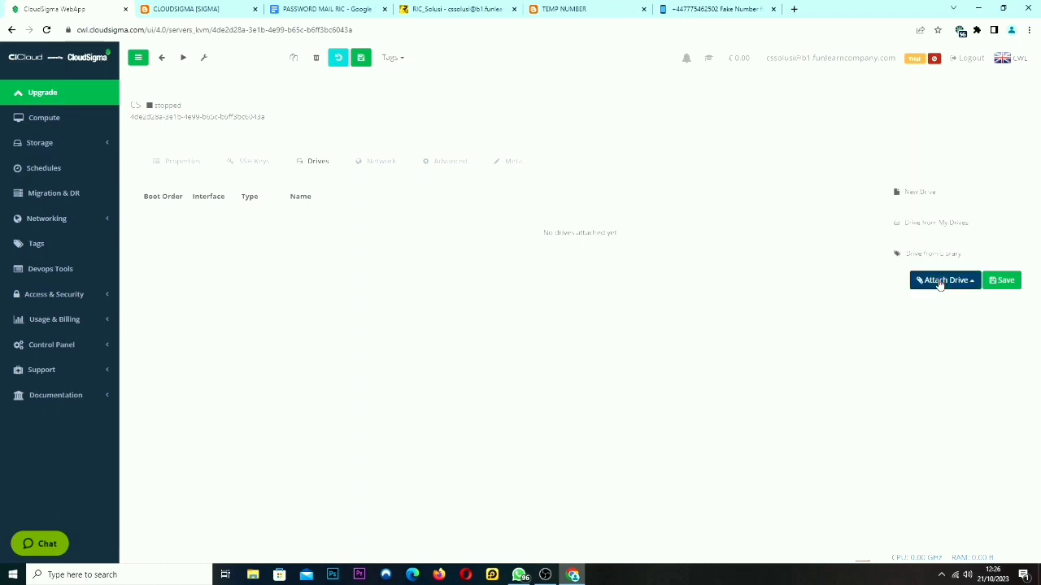
{"action": "left_click", "coordinate": [929, 193]}
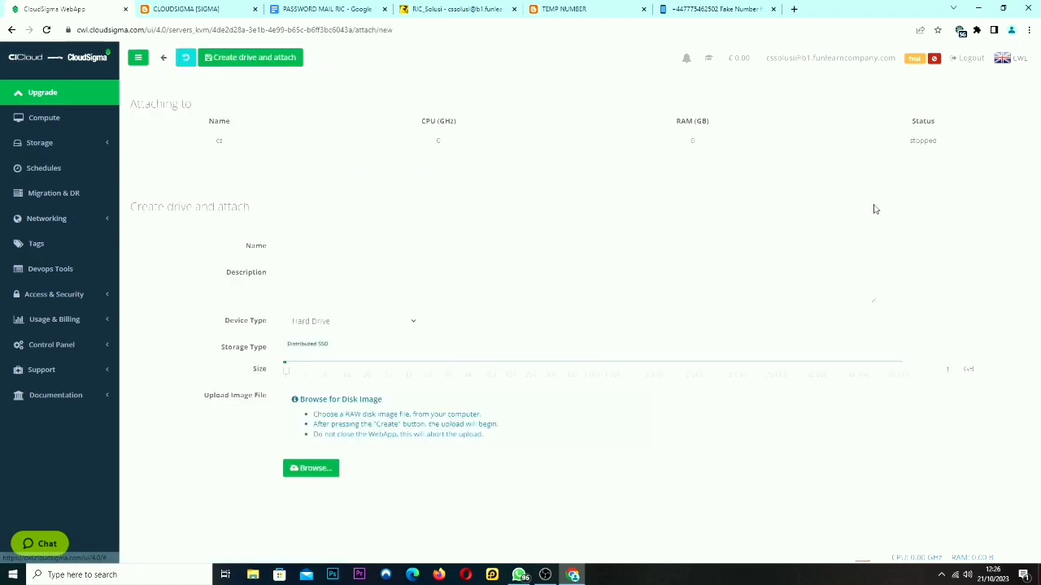
{"action": "left_click", "coordinate": [332, 244]}
{"action": "type", "text": "cs"}
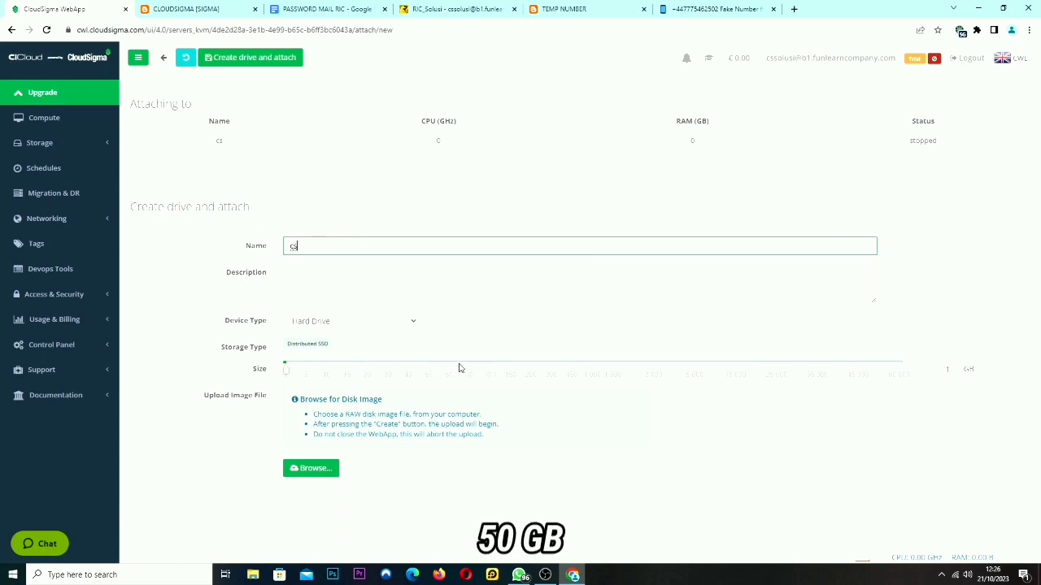
{"action": "left_click", "coordinate": [430, 367]}
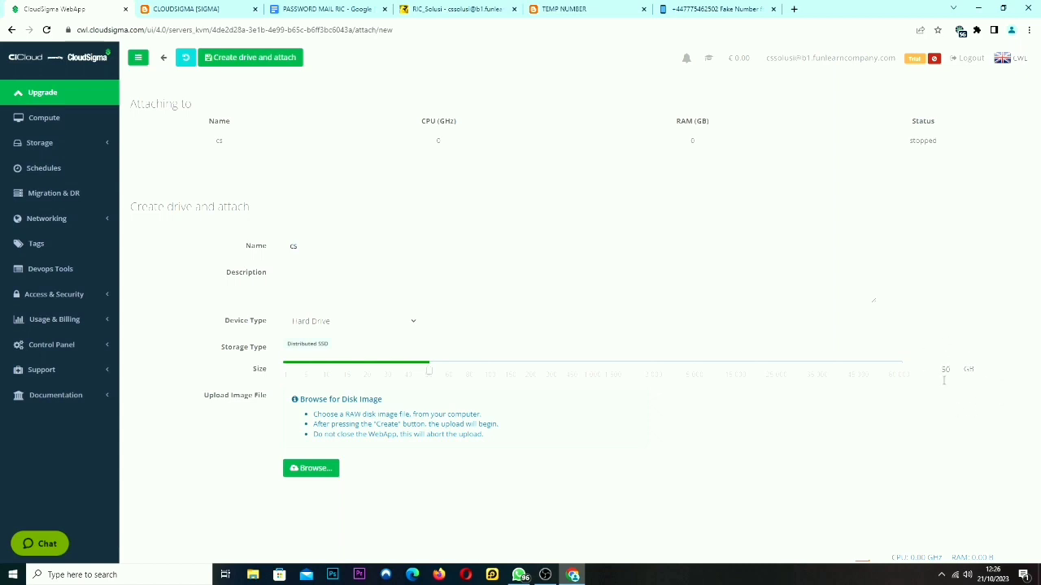
{"action": "left_click", "coordinate": [251, 62]}
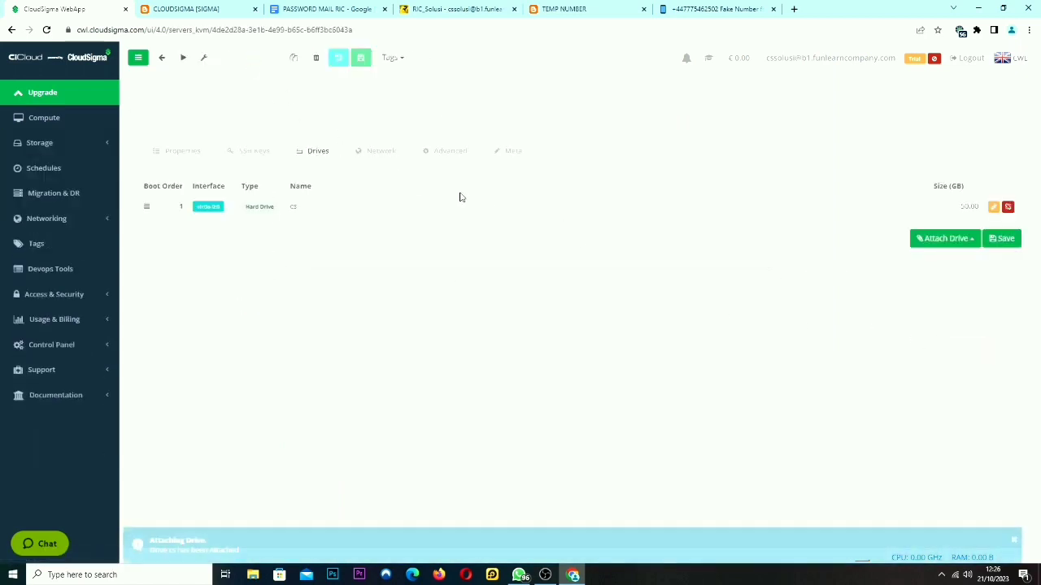
{"action": "left_click", "coordinate": [932, 251]}
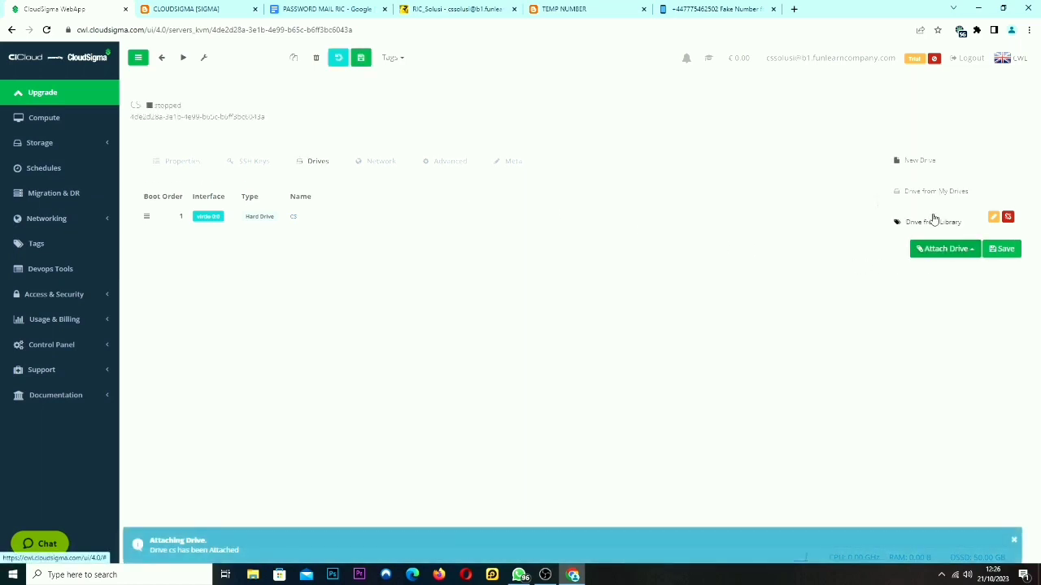
{"action": "left_click", "coordinate": [931, 219]}
- Search the drive library for 'windows server 2016', also comparing the 2012 and 2019 results
{"action": "left_click", "coordinate": [914, 207]}
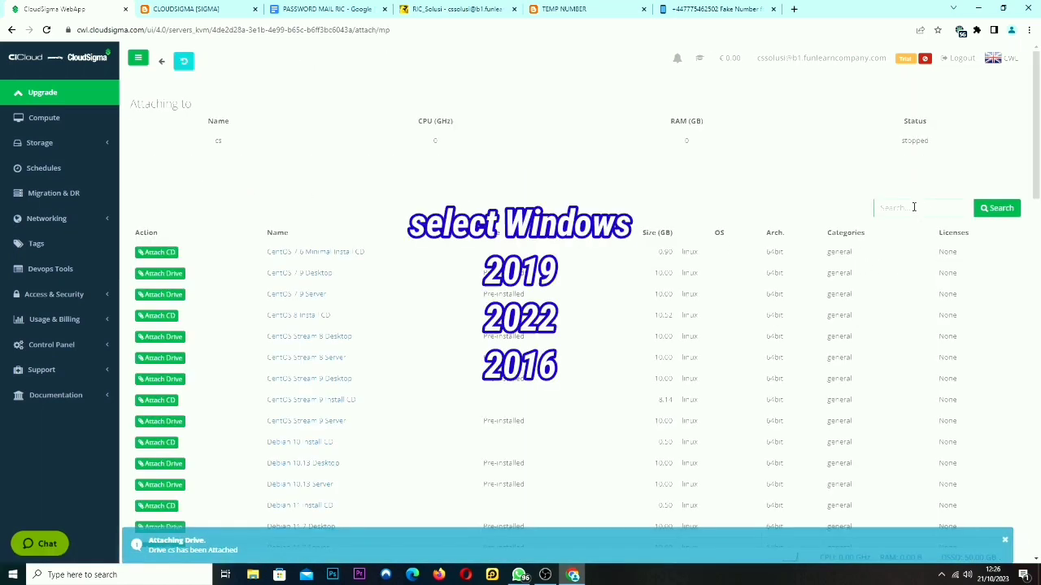
{"action": "type", "text": "windows"}
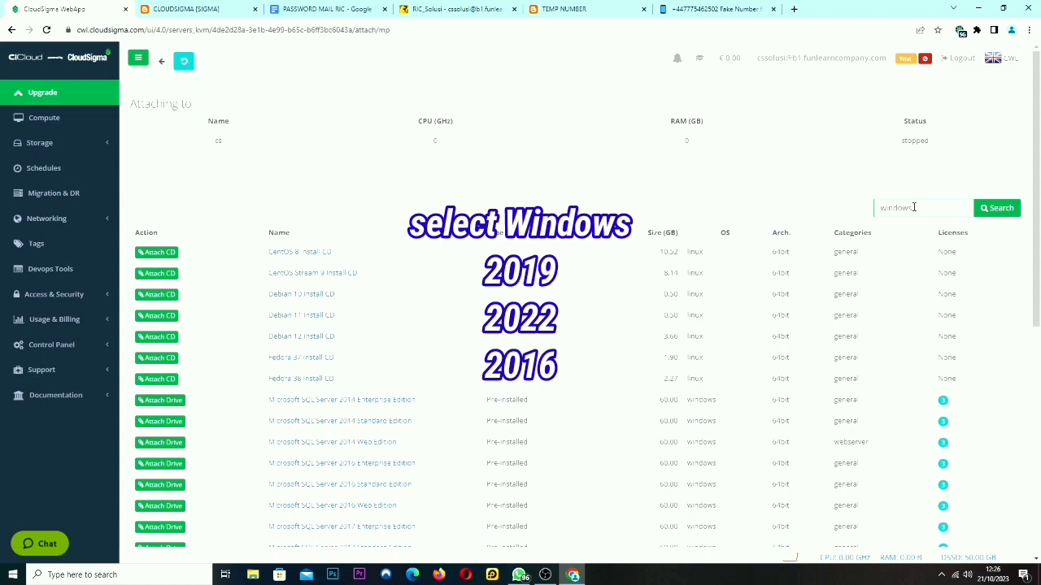
{"action": "type", "text": " server"}
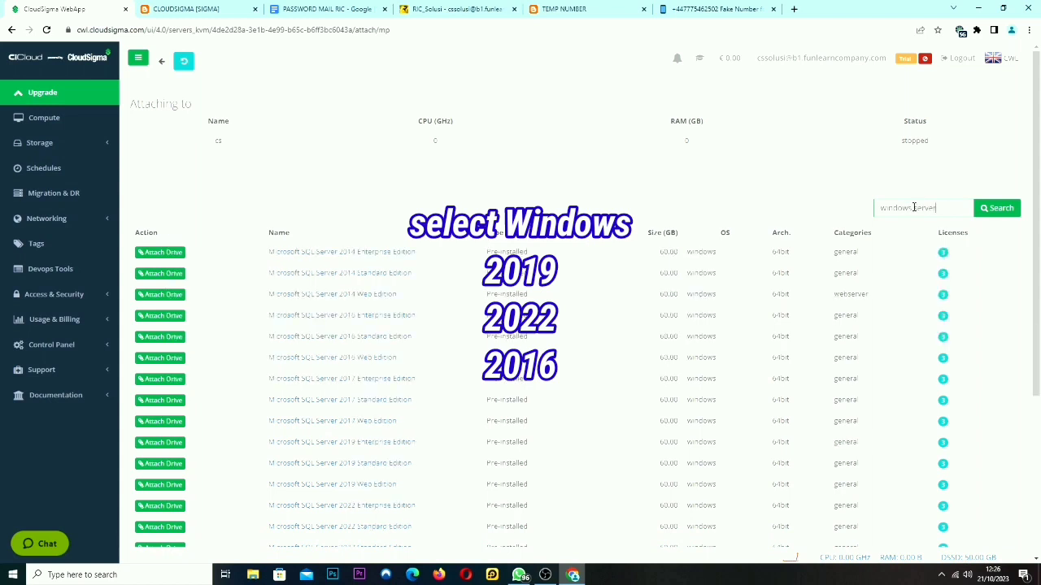
{"action": "type", "text": " 2016"}
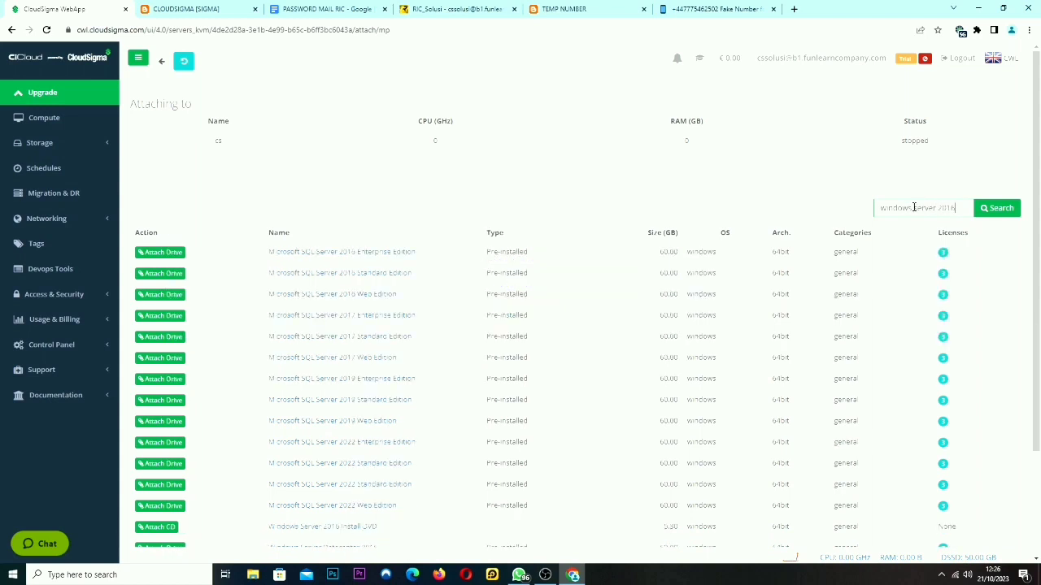
{"action": "scroll", "coordinate": [1026, 337], "scroll_direction": "down", "scroll_amount": 2}
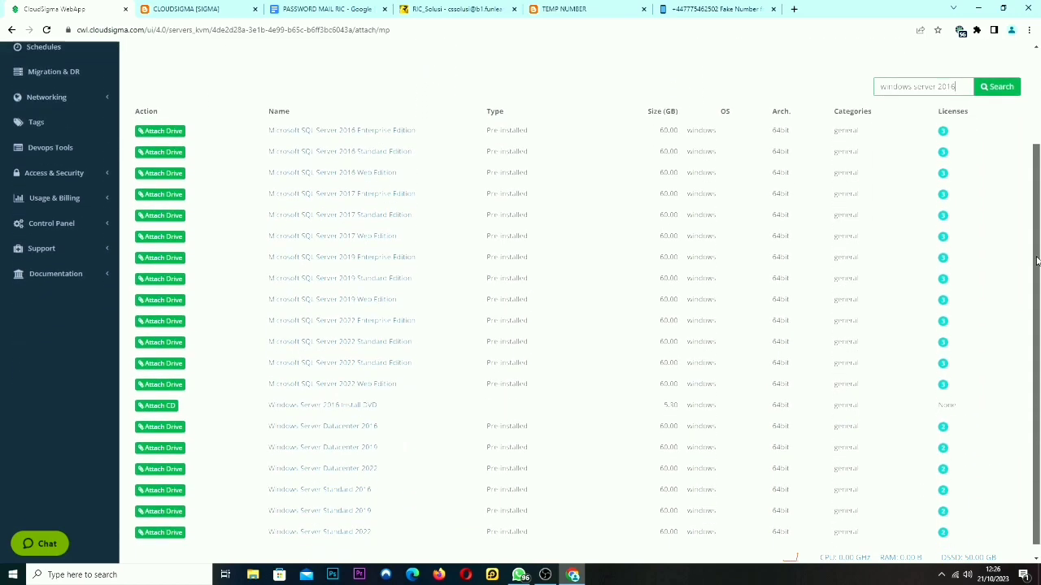
{"action": "left_click_drag", "start_coordinate": [971, 395], "coordinate": [935, 400]}
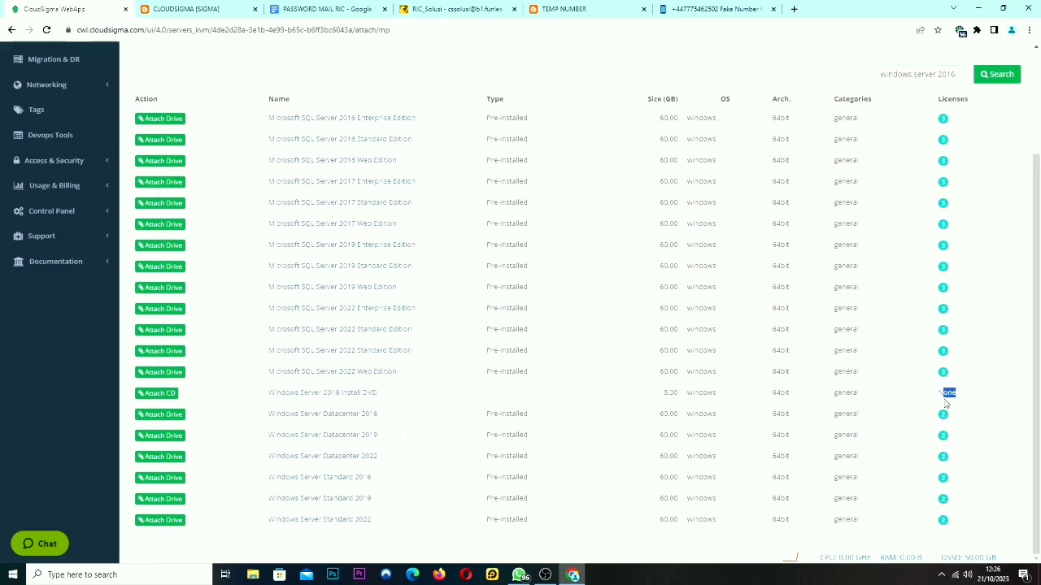
{"action": "scroll", "coordinate": [968, 260], "scroll_direction": "up", "scroll_amount": 1}
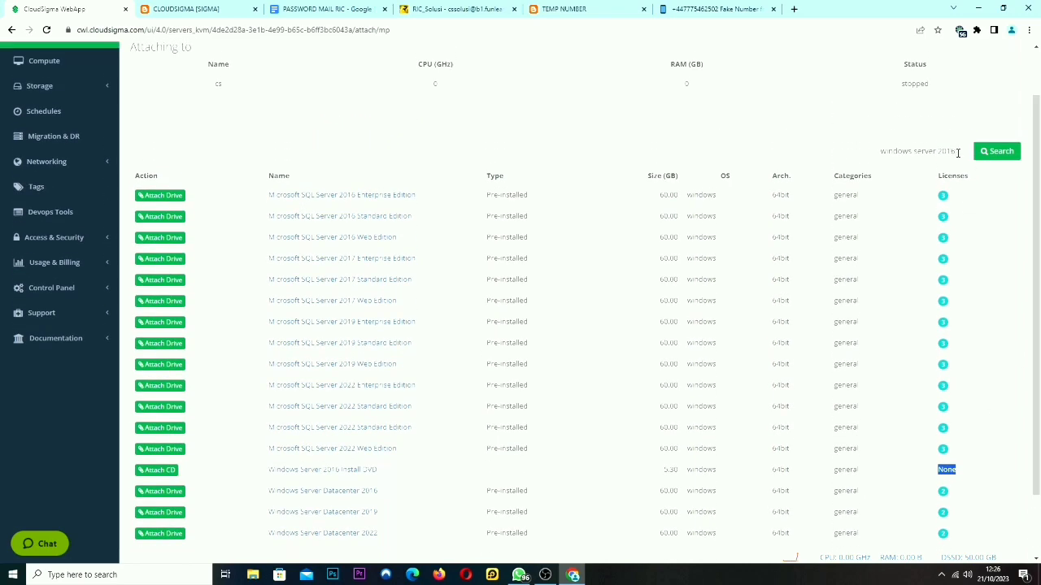
{"action": "left_click", "coordinate": [958, 153]}
{"action": "key", "text": "BackSpace"}
{"action": "type", "text": "2"}
{"action": "key", "text": "Return"}
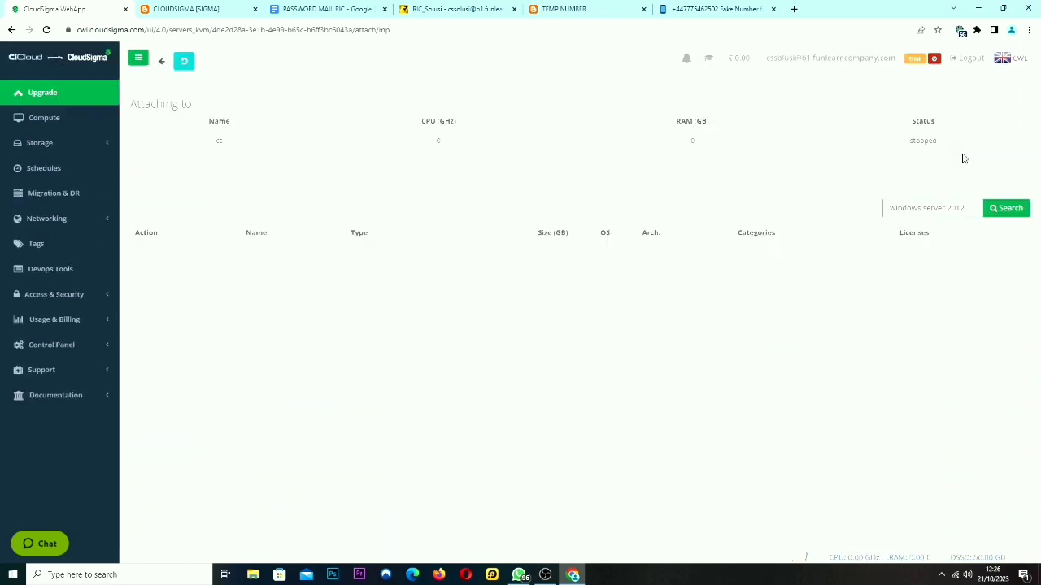
{"action": "key", "text": "BackSpace"}
{"action": "type", "text": "9"}
{"action": "key", "text": "Return"}
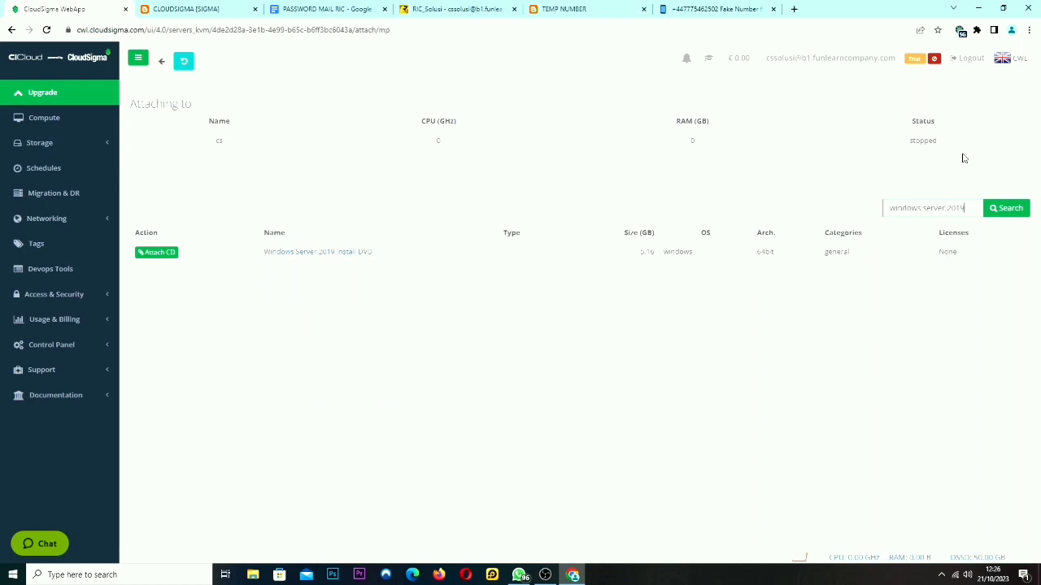
{"action": "left_click_drag", "start_coordinate": [967, 253], "coordinate": [944, 254]}
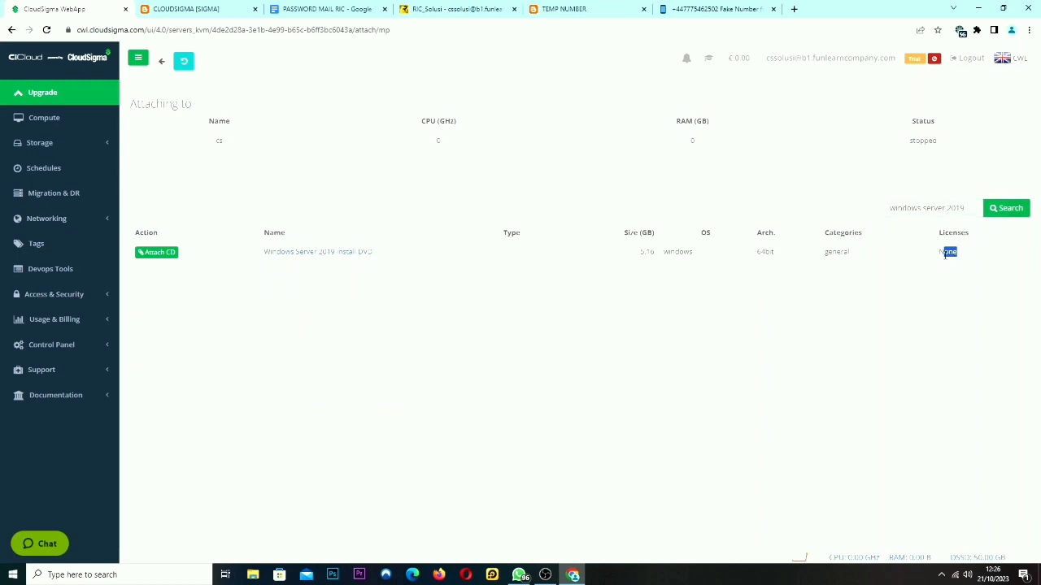
- Return the search to 2016 and attach the Windows Server 2016 Install DVD as a CD
{"action": "left_click", "coordinate": [970, 211]}
{"action": "key", "text": "BackSpace"}
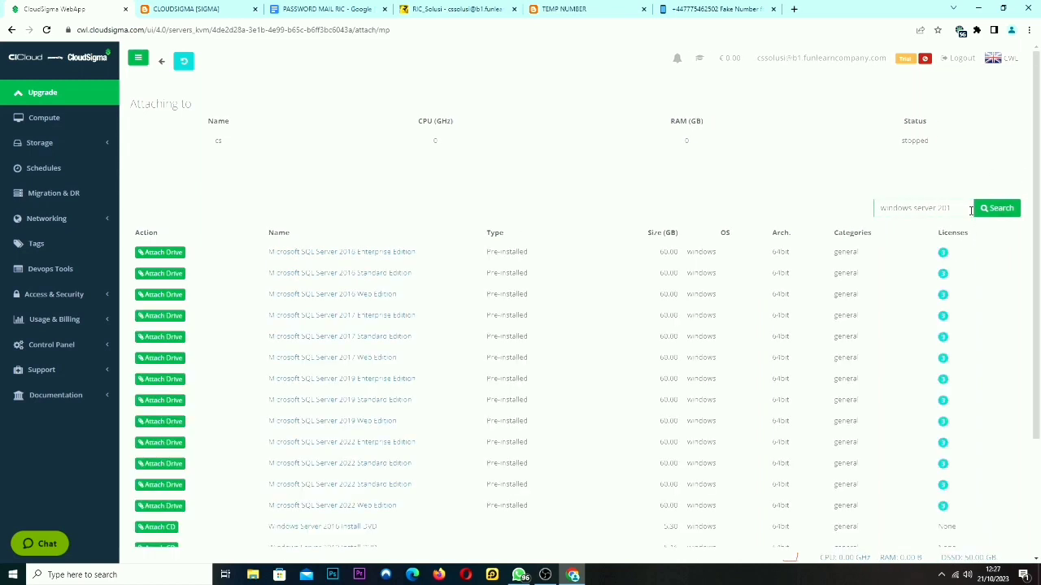
{"action": "type", "text": "6"}
{"action": "scroll", "coordinate": [781, 420], "scroll_direction": "down", "scroll_amount": 2}
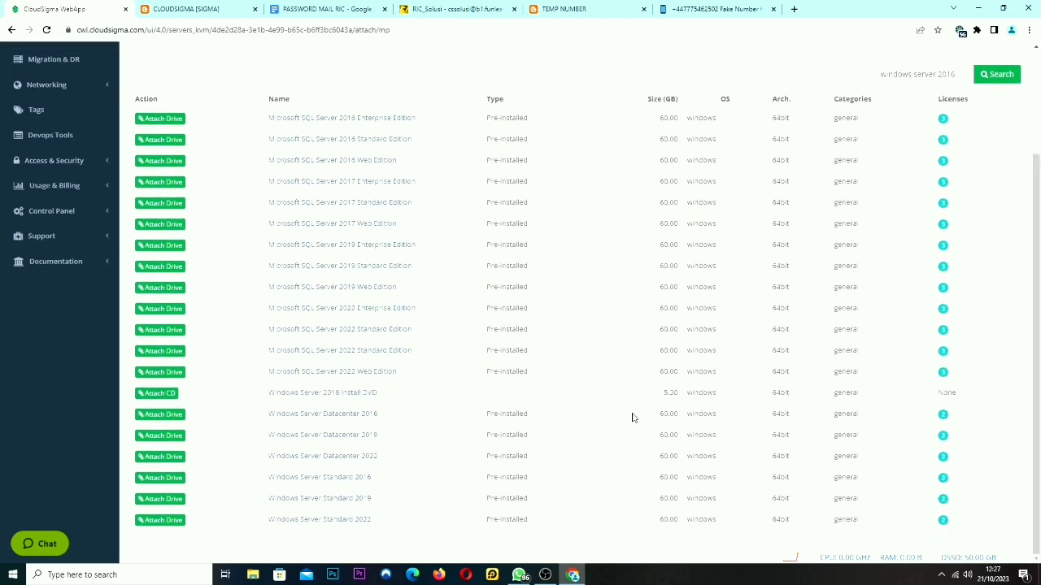
{"action": "left_click", "coordinate": [148, 393]}
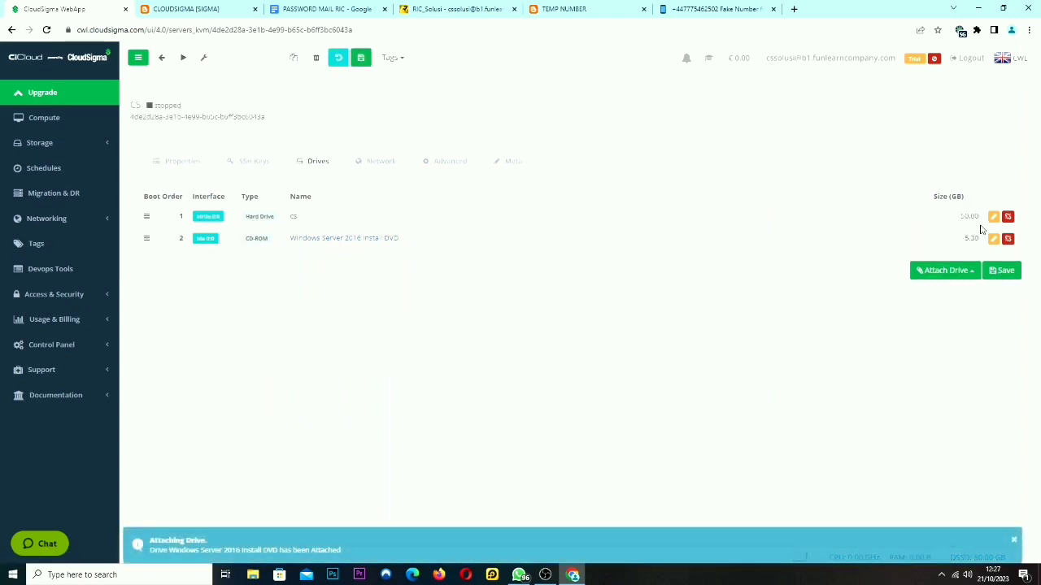
- Set the cs hard drive to device type IDE on minor channel 1
{"action": "left_click", "coordinate": [992, 216]}
{"action": "left_click", "coordinate": [811, 231]}
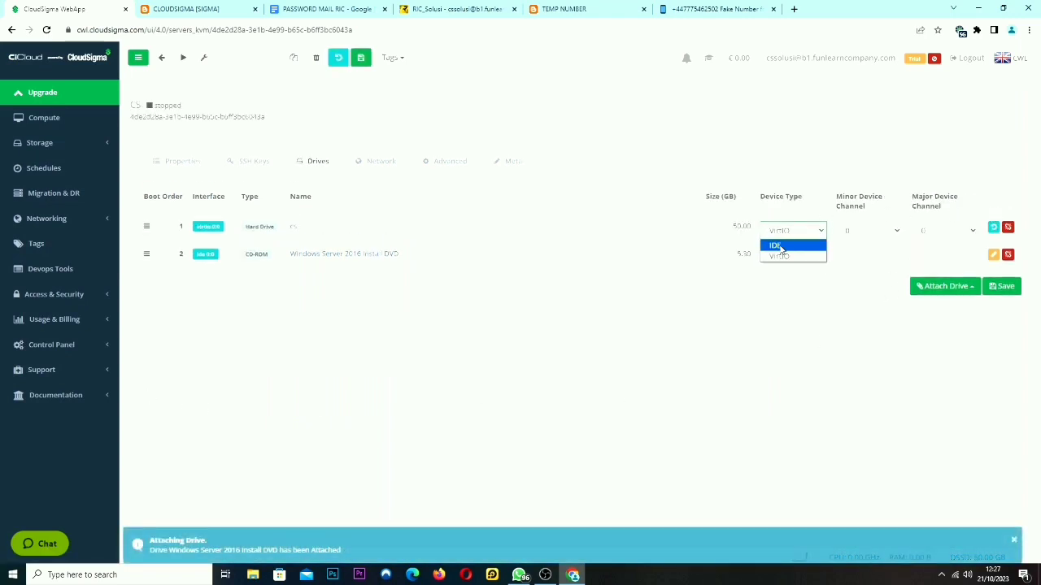
{"action": "left_click", "coordinate": [778, 245]}
{"action": "left_click", "coordinate": [862, 231]}
{"action": "left_click", "coordinate": [858, 257]}
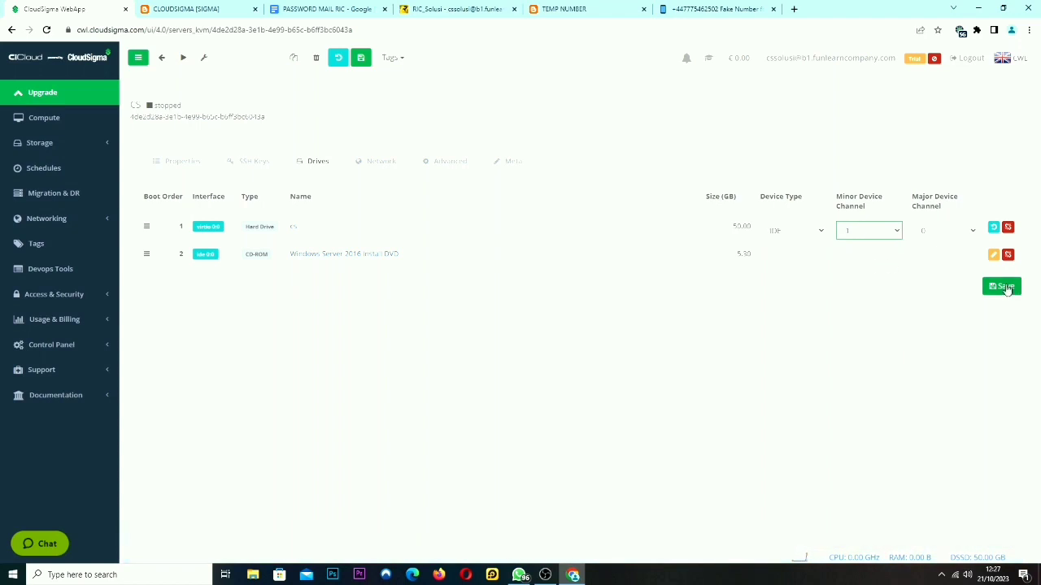
{"action": "left_click", "coordinate": [1004, 287]}
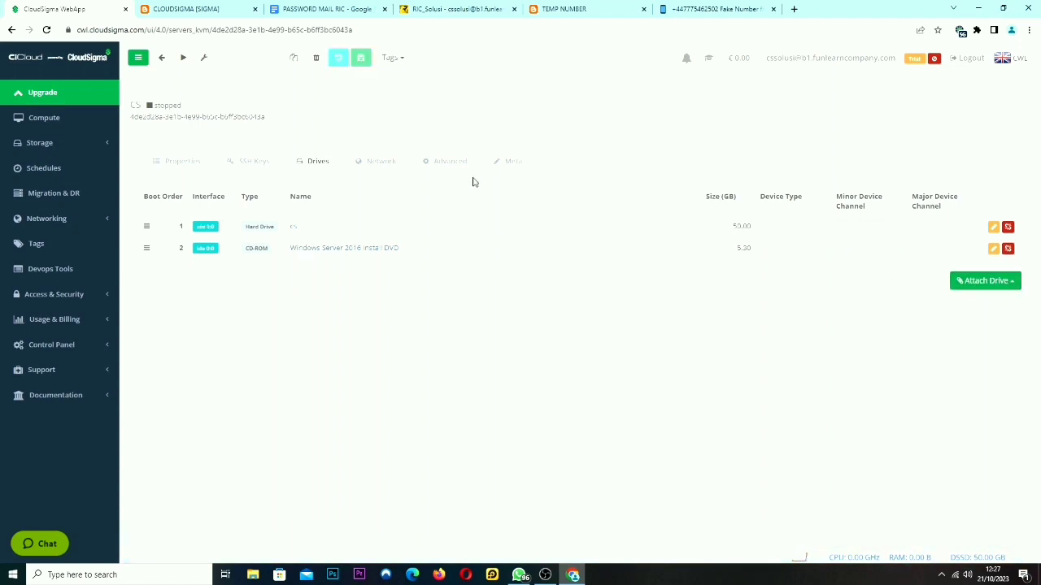
- Change the public dynamic IP network card model to Intel PRO/1000
{"action": "left_click", "coordinate": [395, 161]}
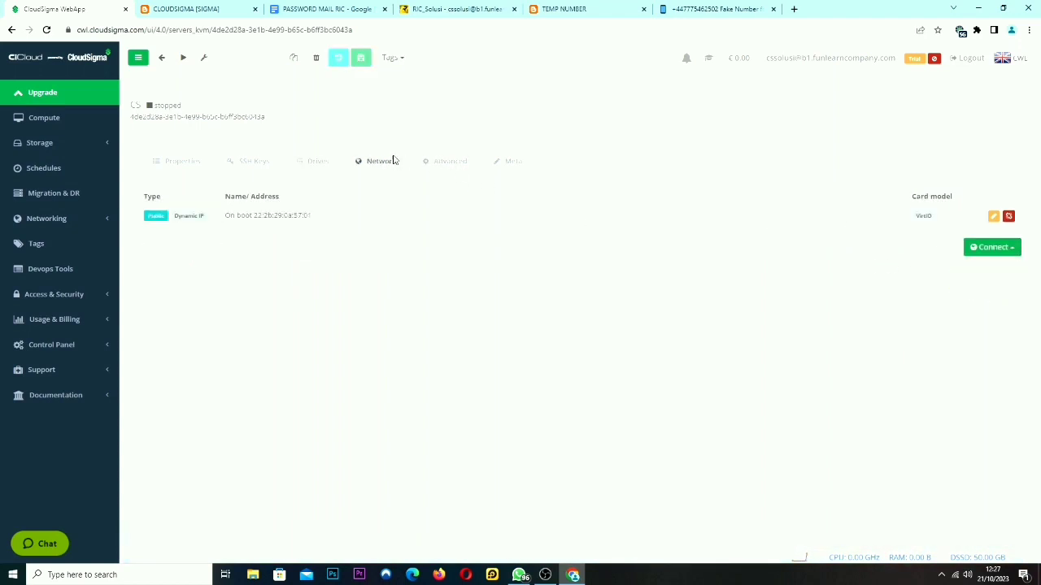
{"action": "left_click", "coordinate": [993, 215]}
{"action": "left_click", "coordinate": [584, 243]}
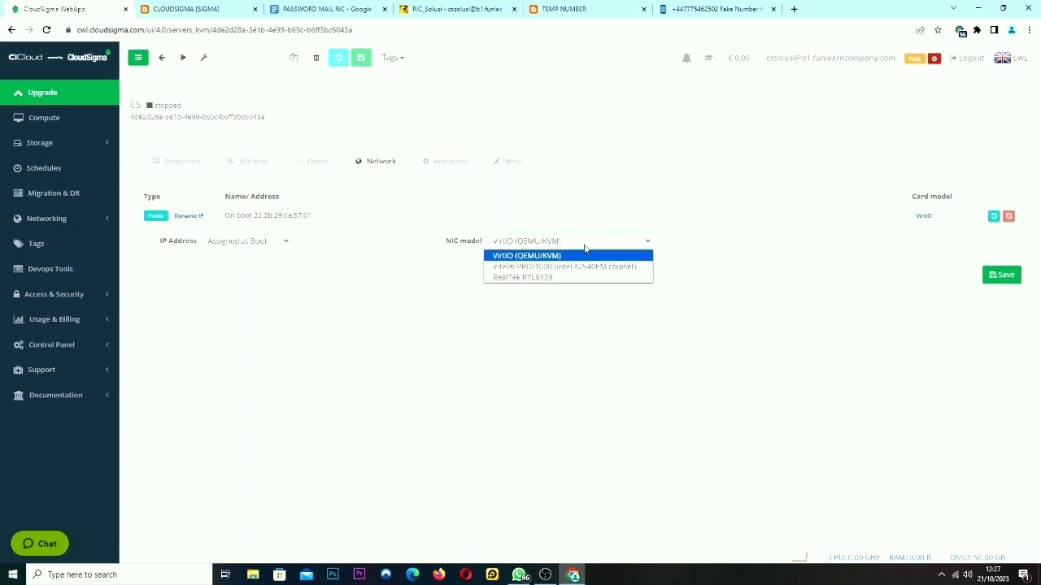
{"action": "left_click", "coordinate": [569, 267]}
{"action": "left_click", "coordinate": [1000, 275]}
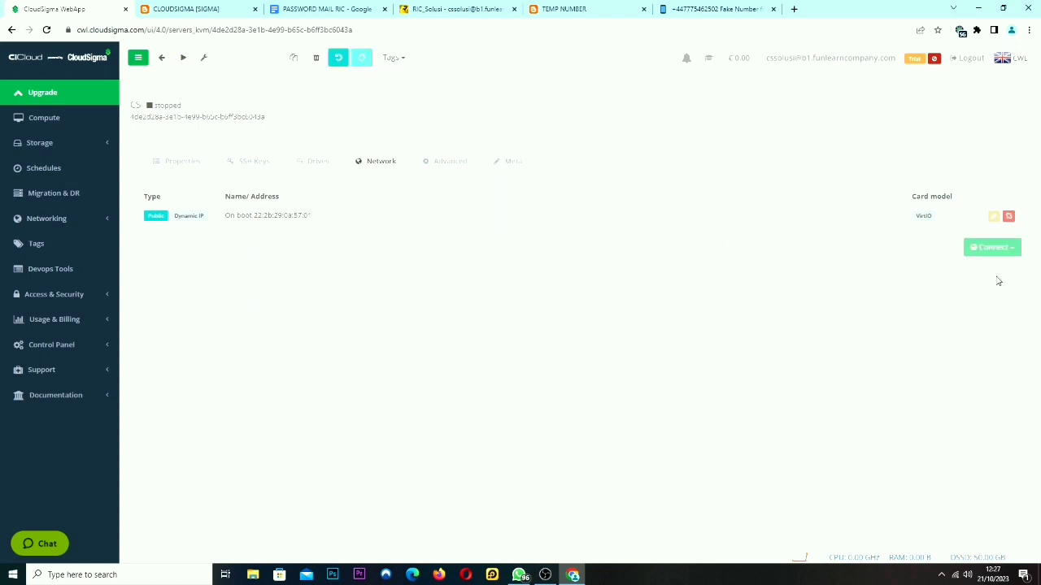
- Set 3 simulated processing cores under Advanced and save
{"action": "left_click", "coordinate": [446, 163]}
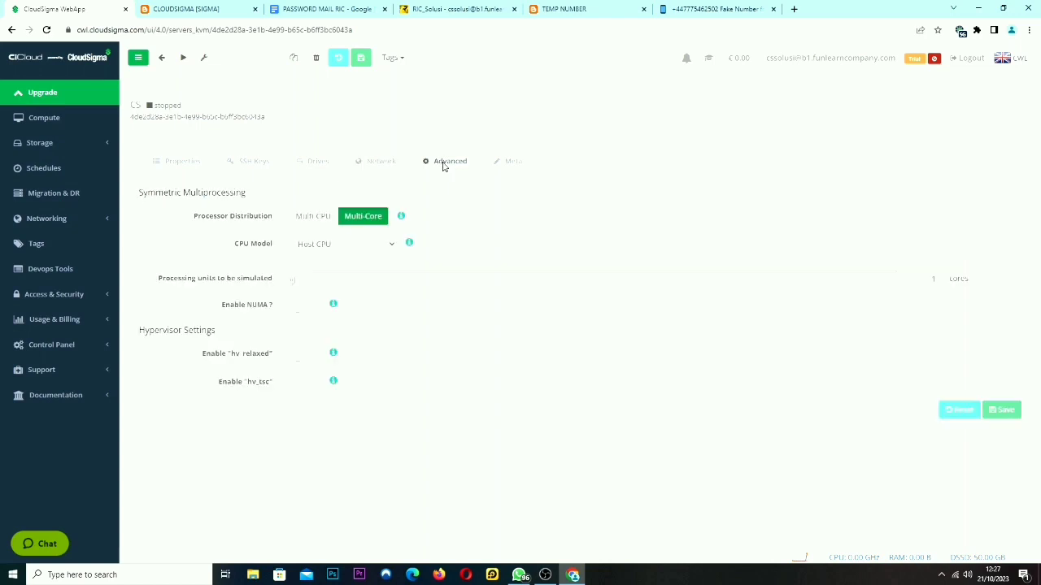
{"action": "left_click", "coordinate": [895, 278]}
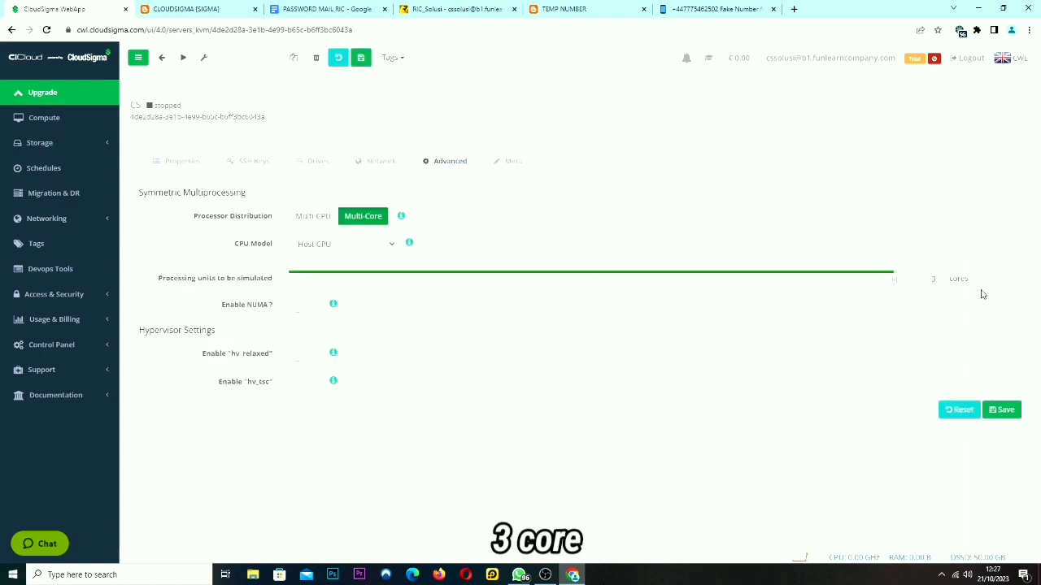
{"action": "left_click", "coordinate": [1001, 410]}
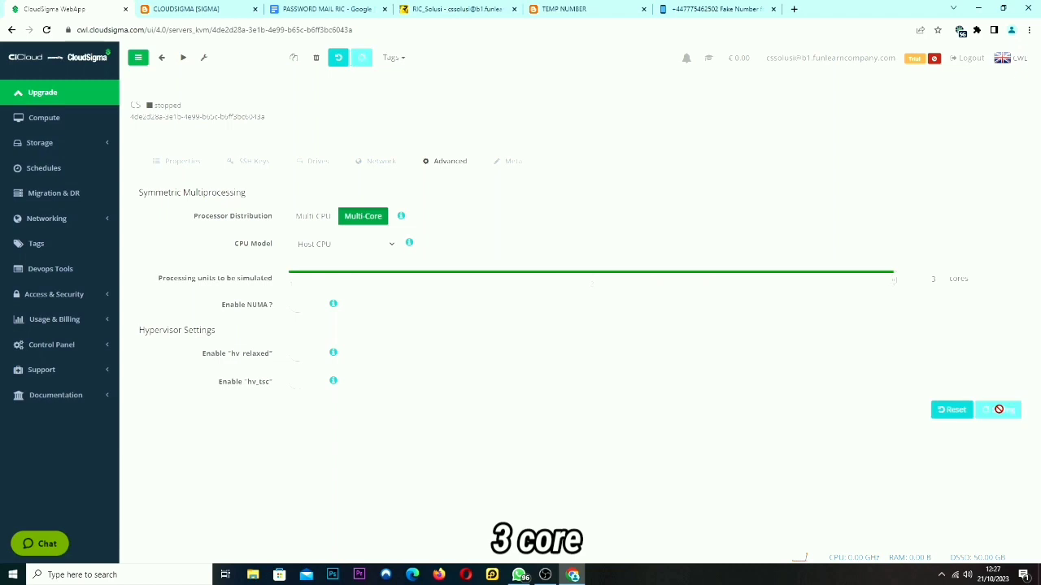
{"action": "left_click", "coordinate": [172, 163]}
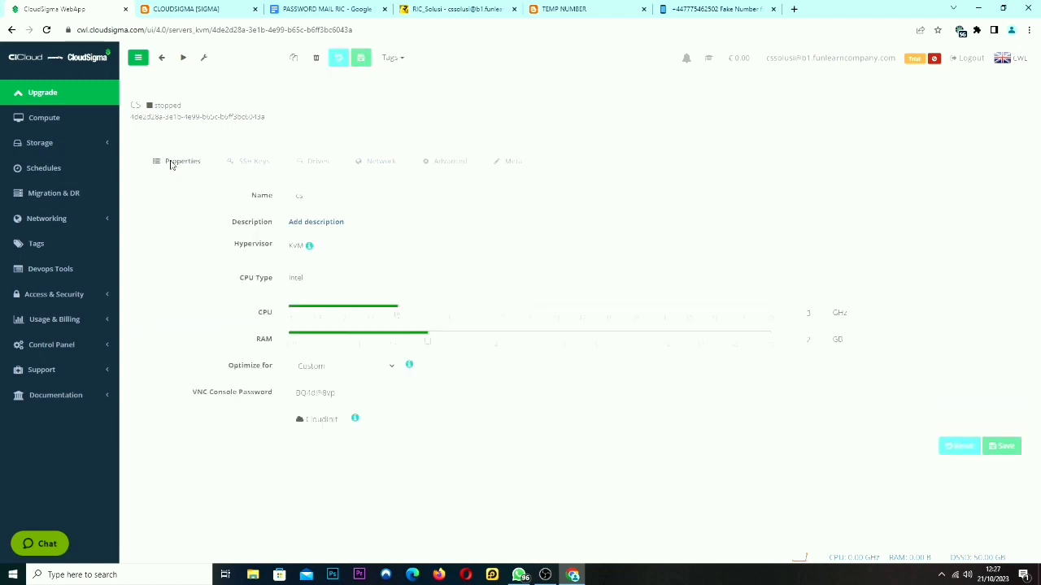
- Start the cs server, enable its VNC tunnel, and select the displayed VNC URL
{"action": "left_click", "coordinate": [183, 59]}
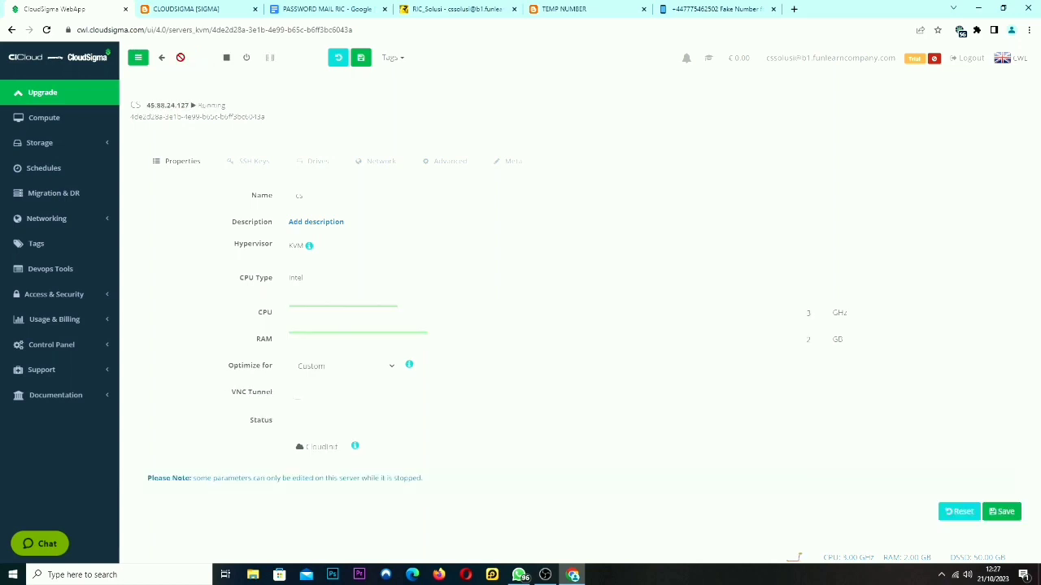
{"action": "left_click_drag", "start_coordinate": [148, 105], "coordinate": [190, 105]}
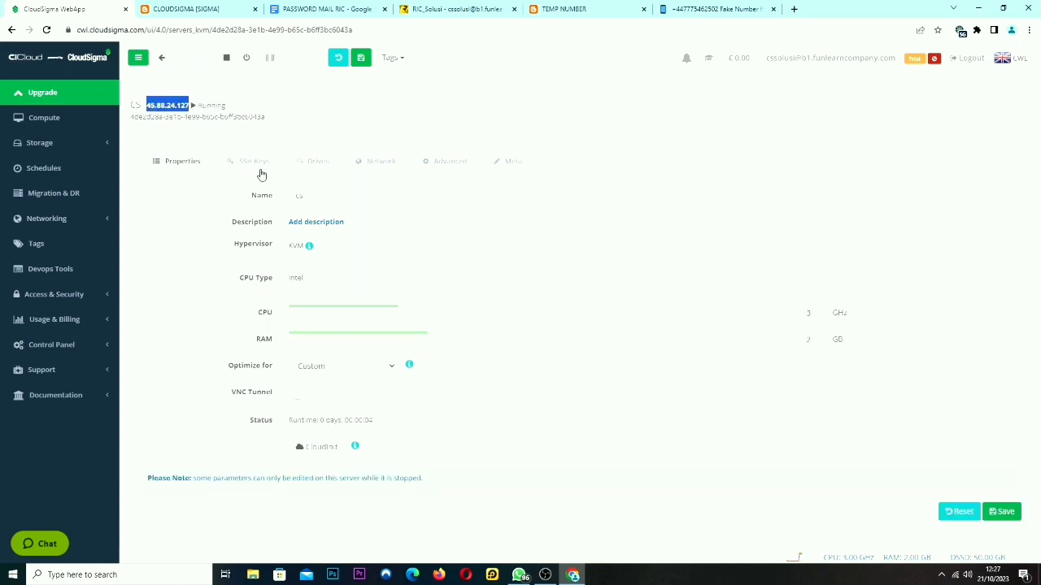
{"action": "left_click", "coordinate": [307, 393]}
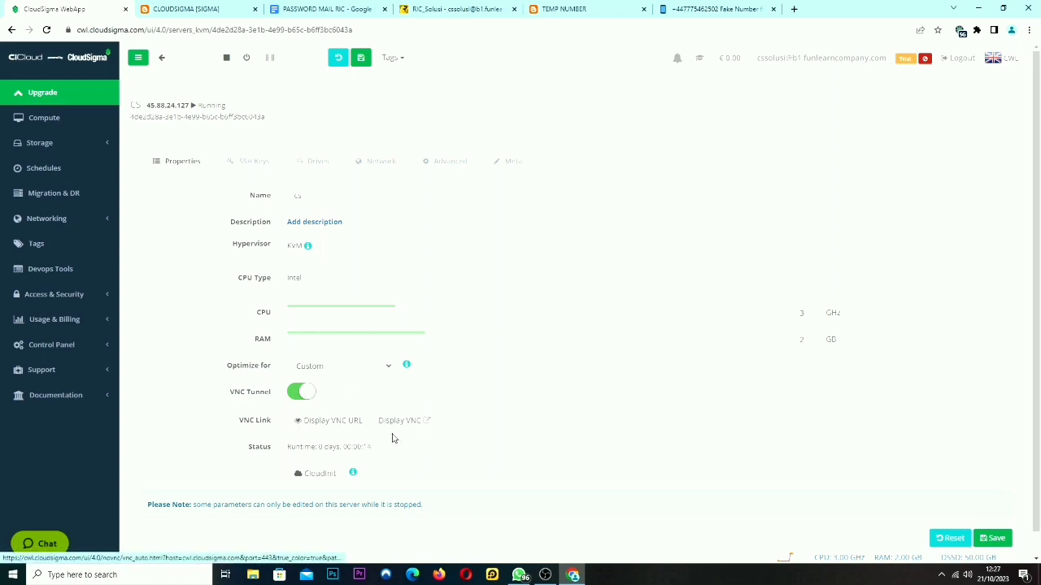
{"action": "left_click", "coordinate": [333, 422]}
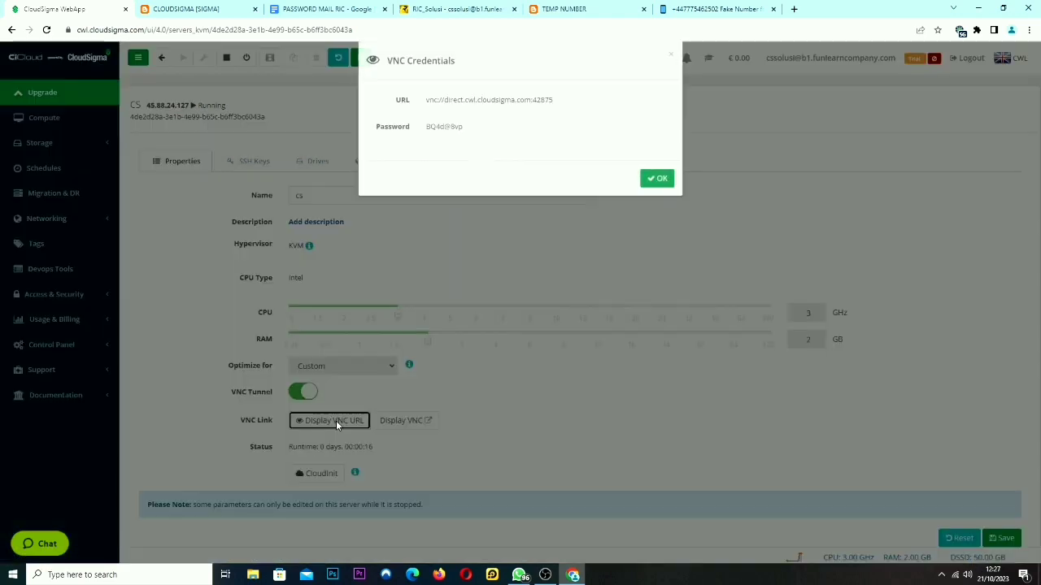
{"action": "left_click_drag", "start_coordinate": [570, 118], "coordinate": [446, 128]}
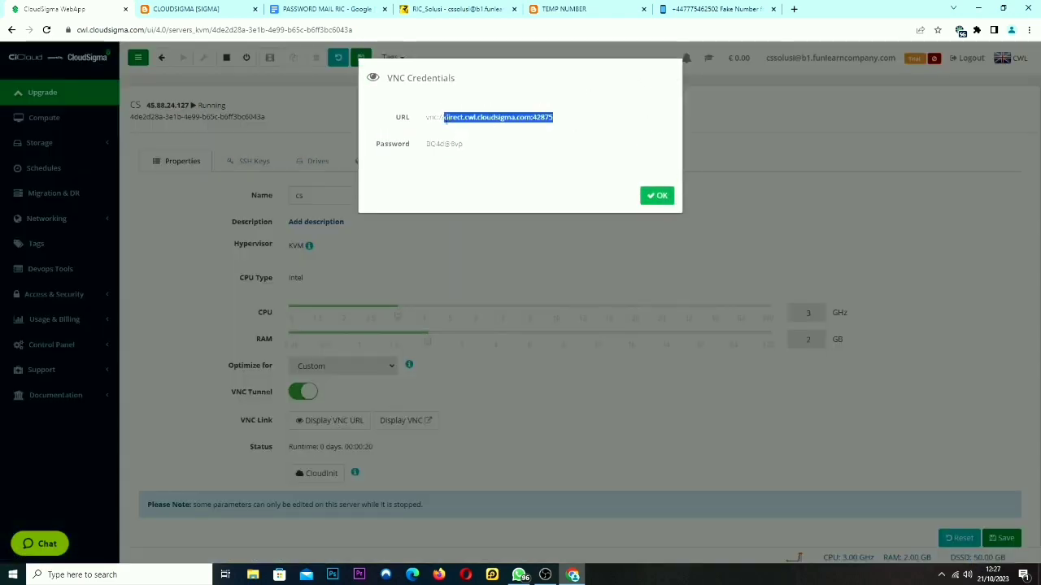
{"action": "left_click", "coordinate": [82, 574]}
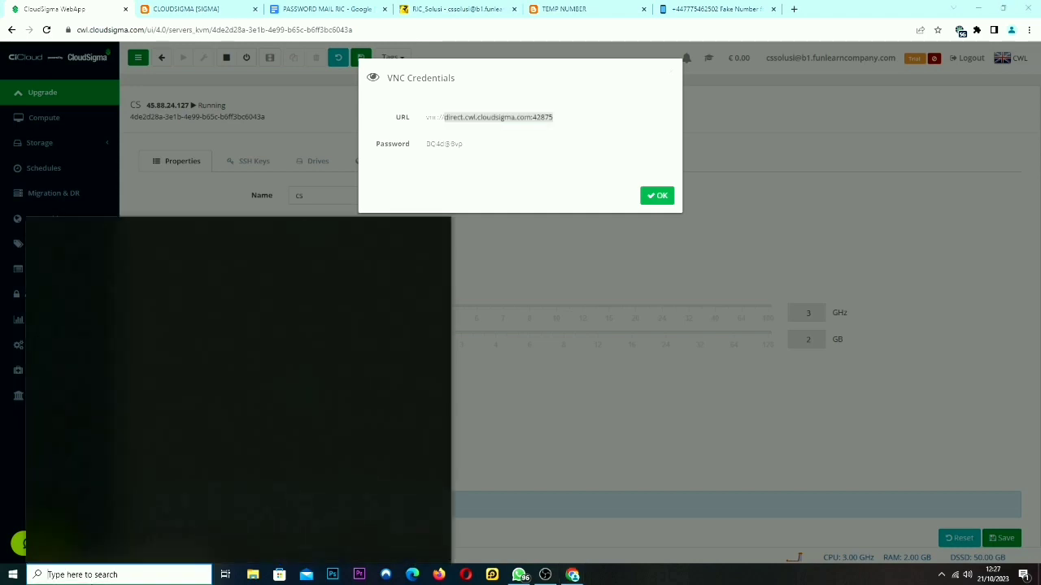
- Launch RealVNC Viewer and connect to the pasted server address, accepting the unencrypted-connection warning
{"action": "type", "text": "vnc"}
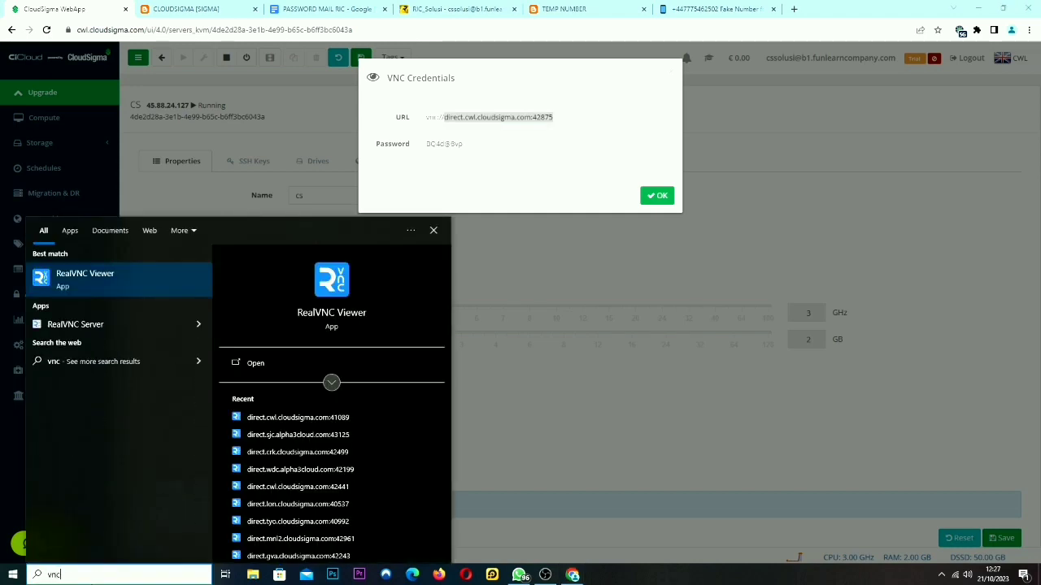
{"action": "left_click", "coordinate": [89, 284]}
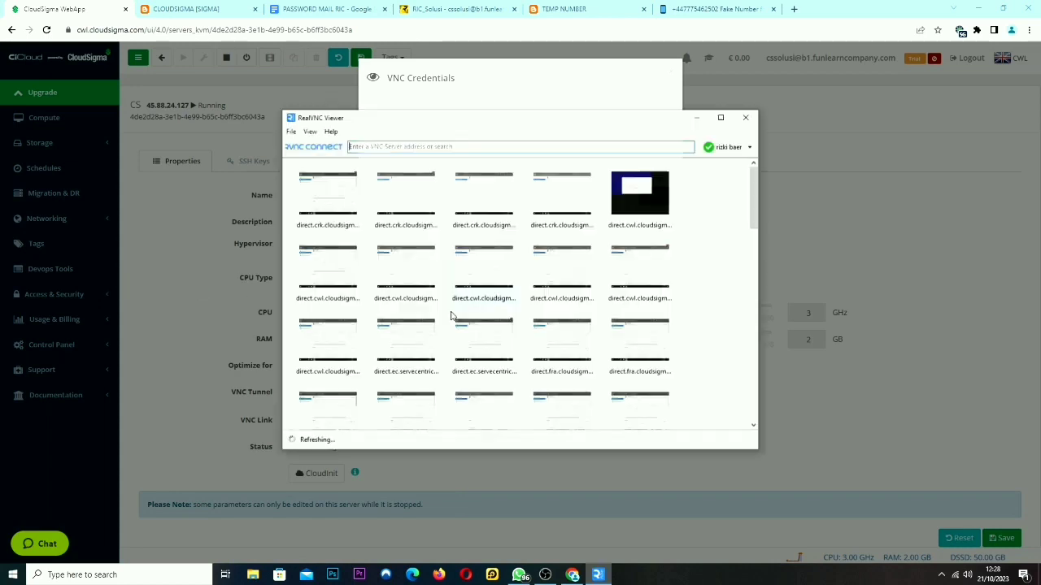
{"action": "right_click", "coordinate": [429, 148]}
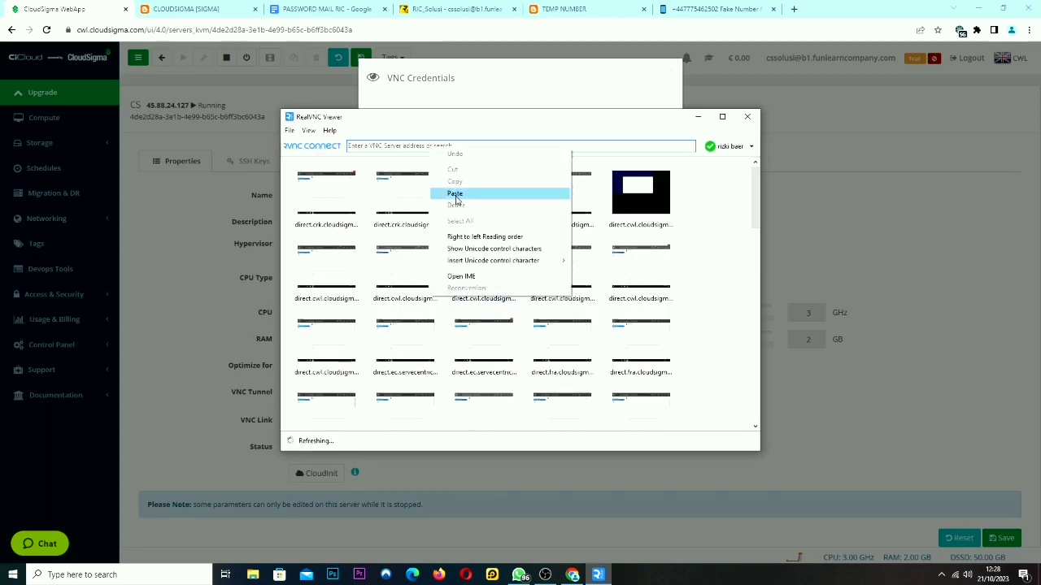
{"action": "left_click", "coordinate": [455, 195]}
{"action": "left_click", "coordinate": [465, 162]}
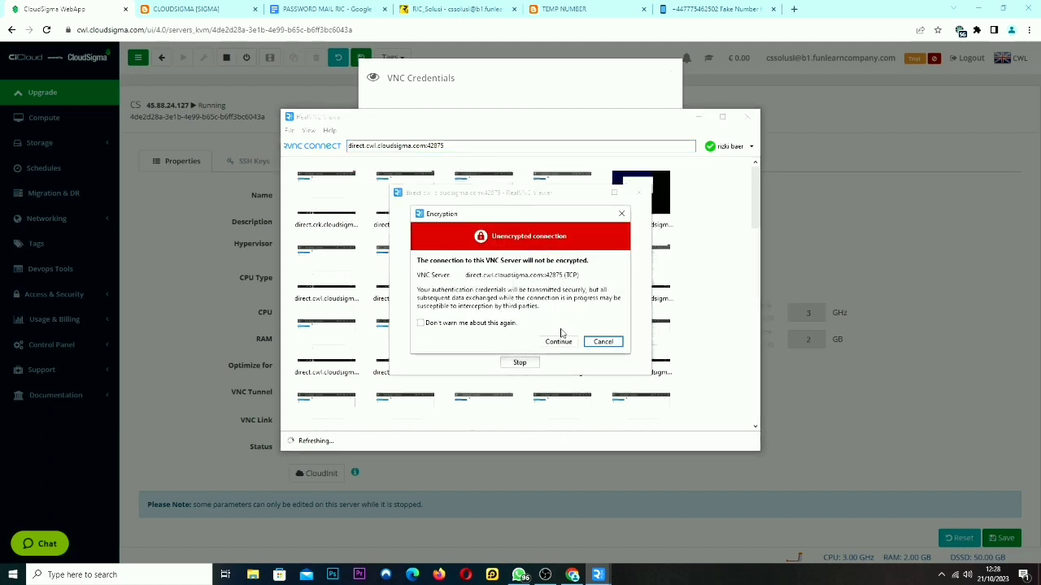
{"action": "left_click", "coordinate": [558, 341]}
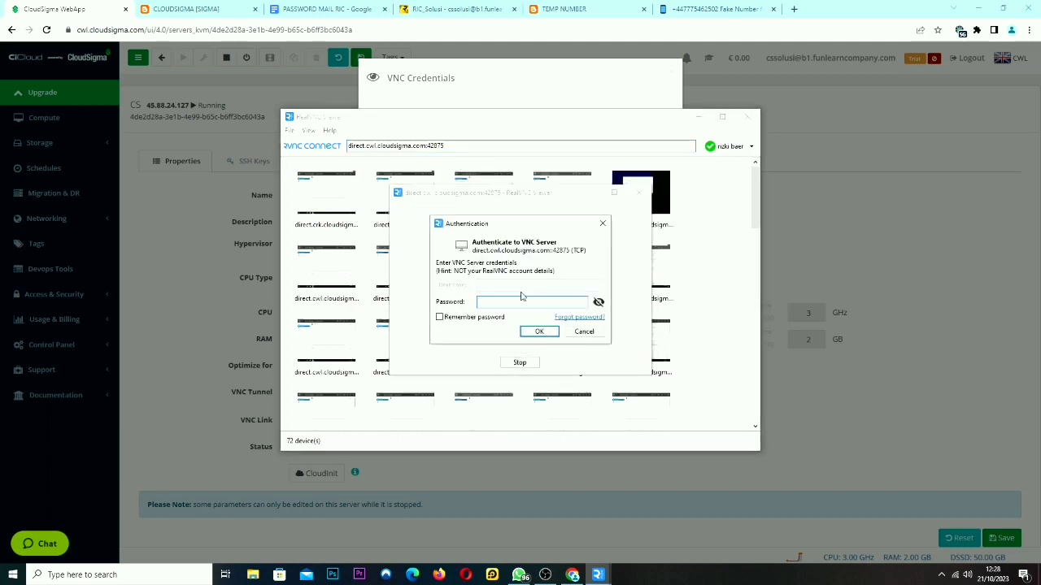
- Copy the VNC password and paste it into the authentication prompt to connect
{"action": "left_click", "coordinate": [490, 93]}
{"action": "left_click_drag", "start_coordinate": [472, 144], "coordinate": [429, 157]}
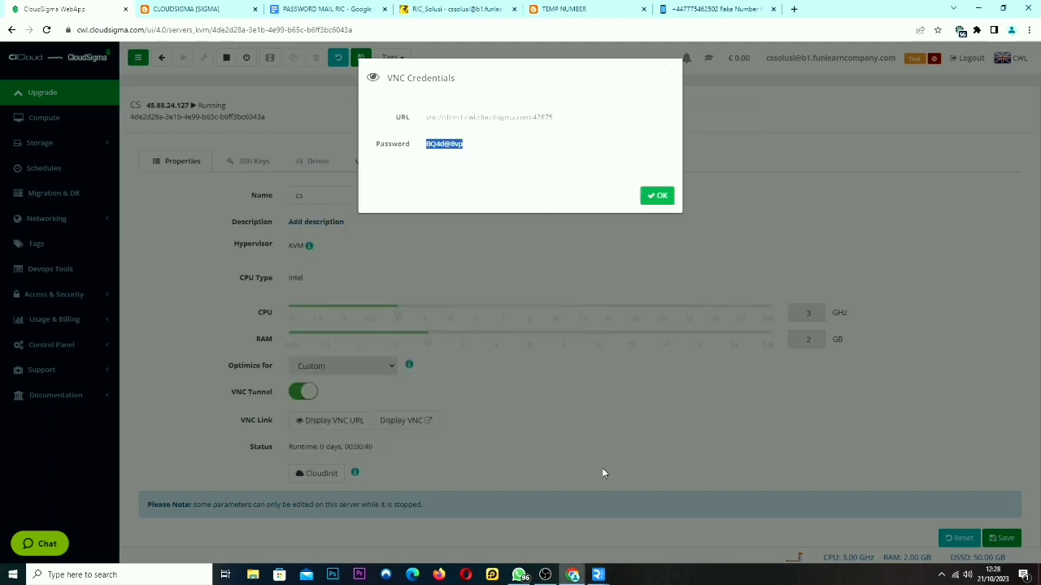
{"action": "left_click", "coordinate": [599, 575]}
{"action": "left_click", "coordinate": [644, 521]}
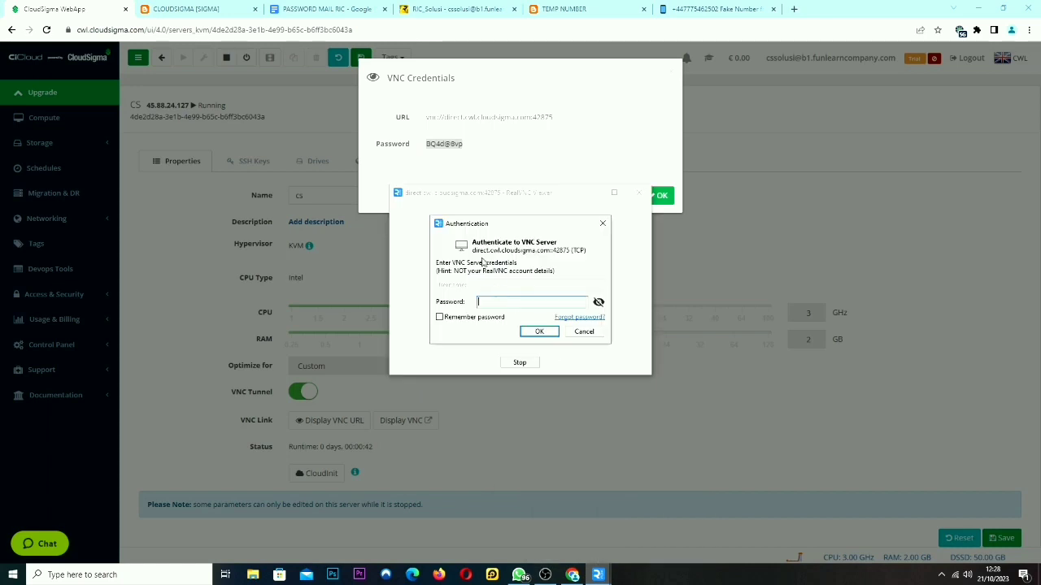
{"action": "right_click", "coordinate": [505, 300]}
{"action": "left_click", "coordinate": [531, 350]}
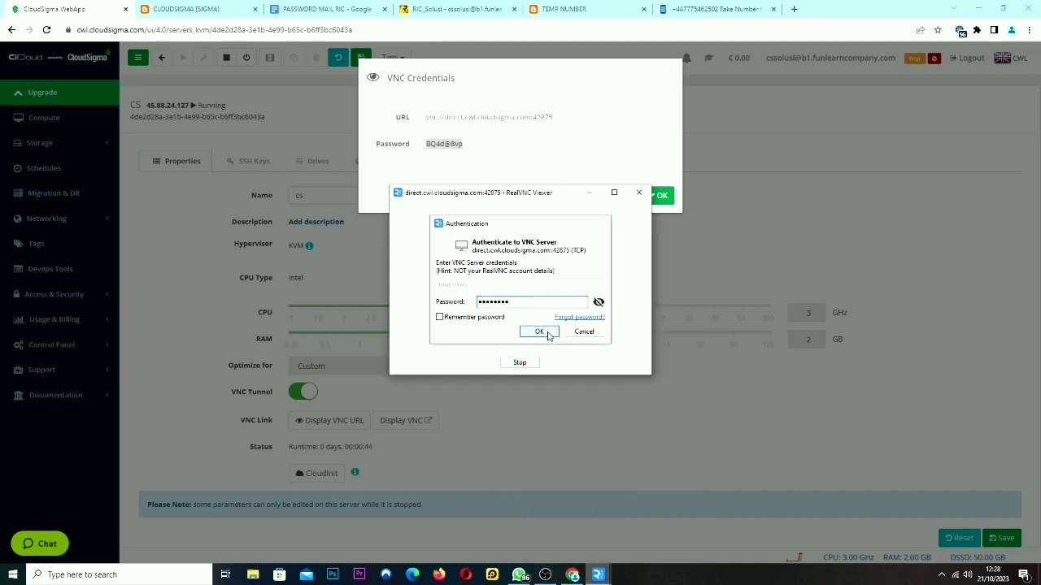
{"action": "left_click", "coordinate": [547, 333]}
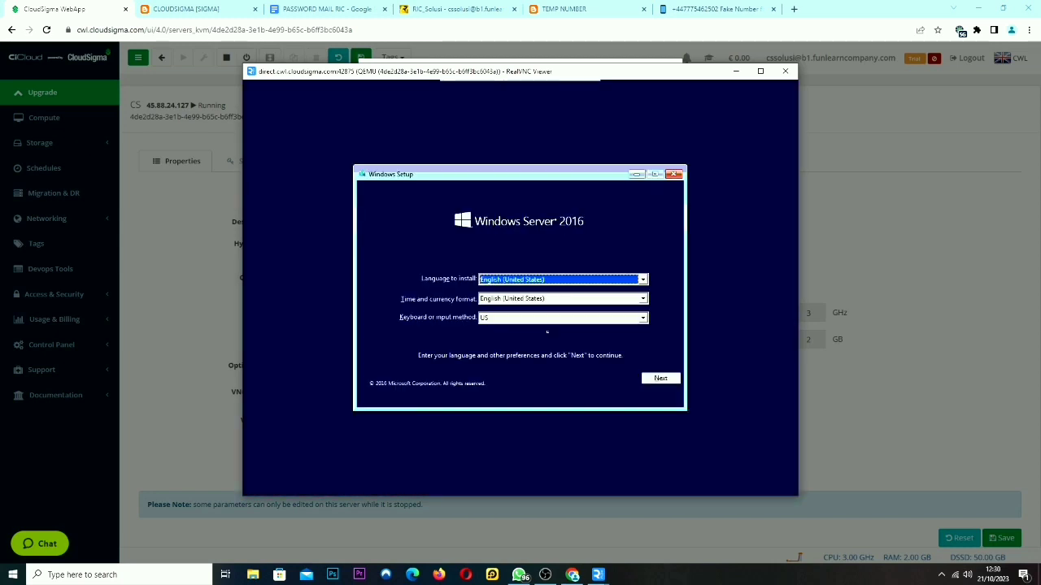
- Custom-install Windows Server 2016 Datacenter (Desktop Experience) onto Drive 0's unallocated space, accepting the licence
{"action": "left_click", "coordinate": [655, 377]}
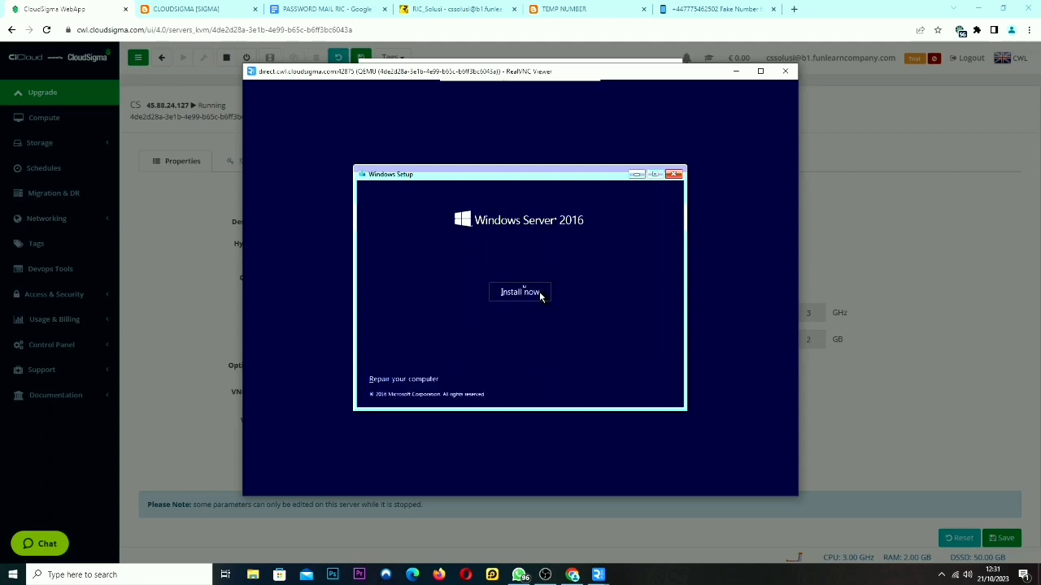
{"action": "left_click", "coordinate": [521, 295]}
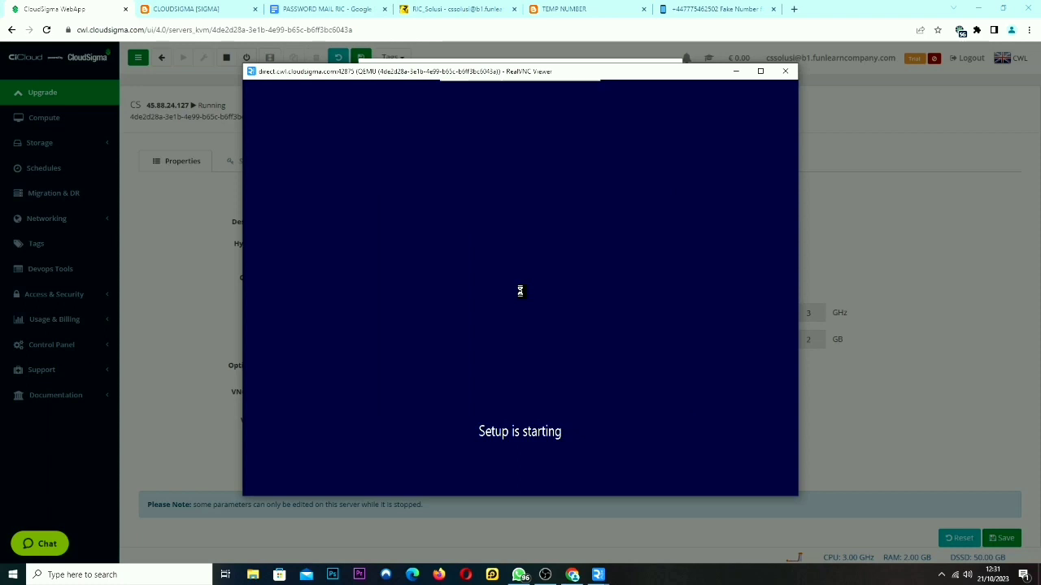
{"action": "left_click", "coordinate": [502, 238]}
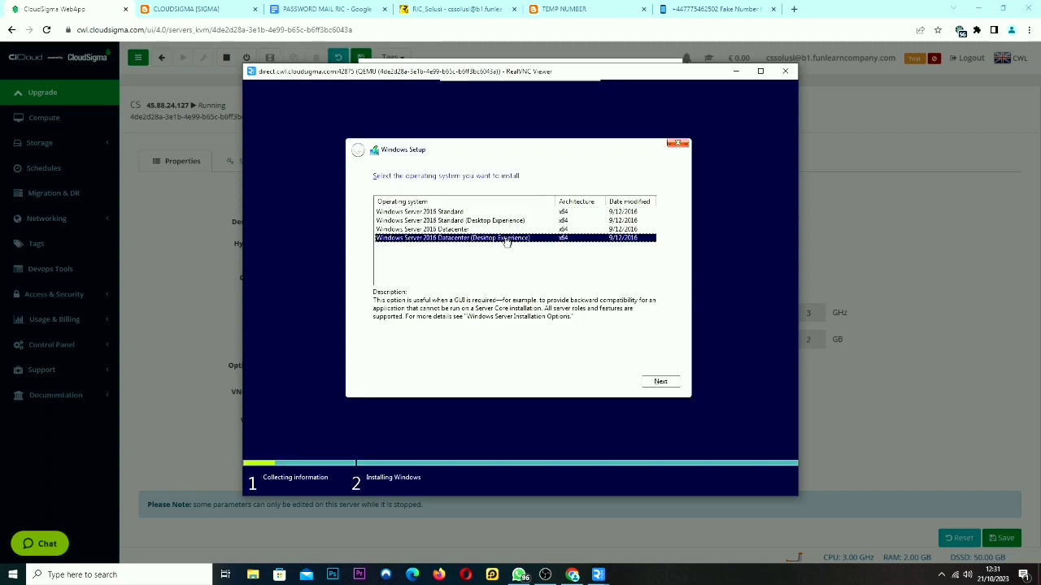
{"action": "left_click", "coordinate": [660, 382]}
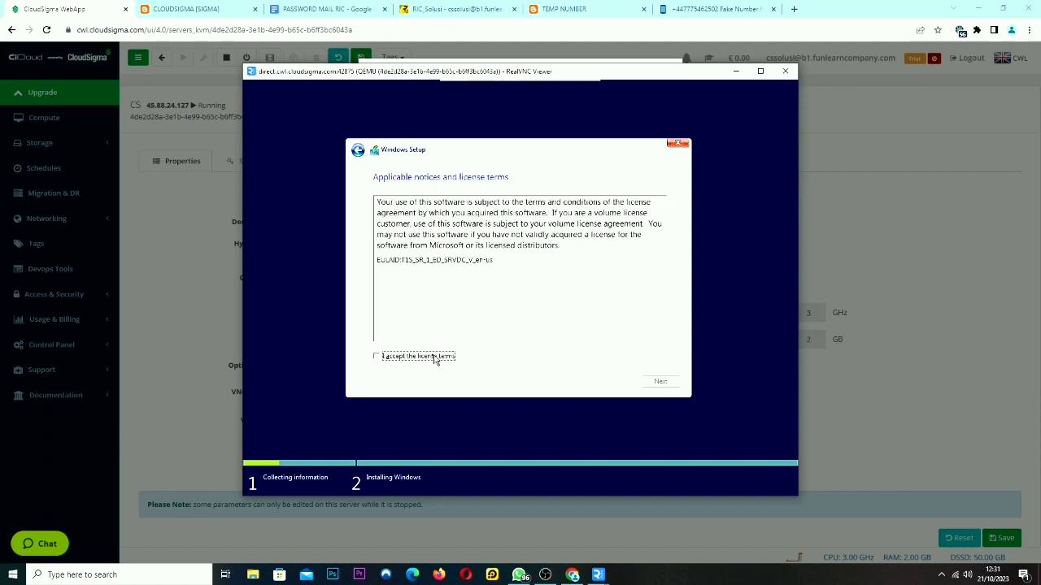
{"action": "left_click", "coordinate": [434, 359]}
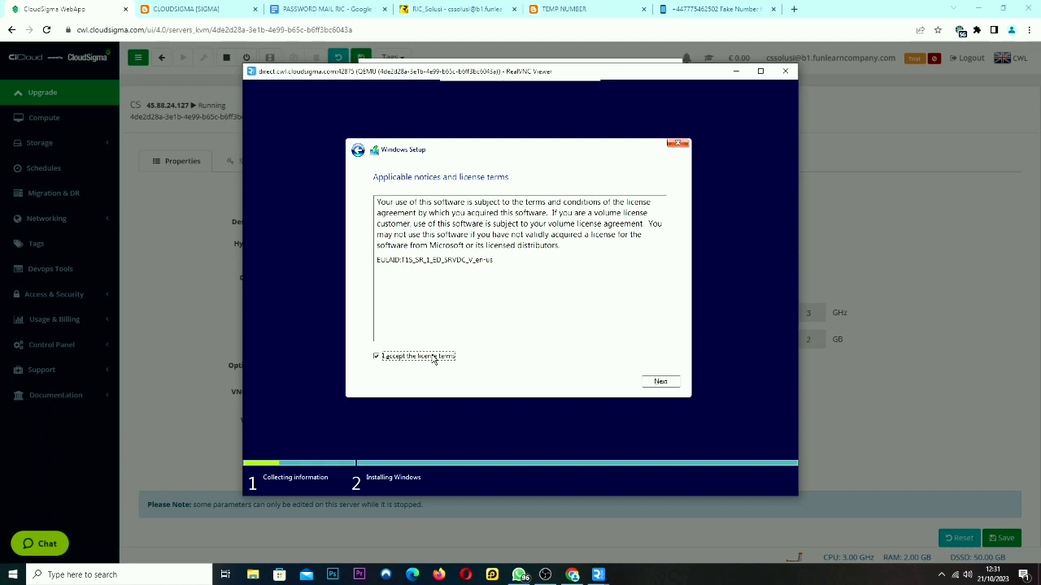
{"action": "left_click", "coordinate": [658, 382]}
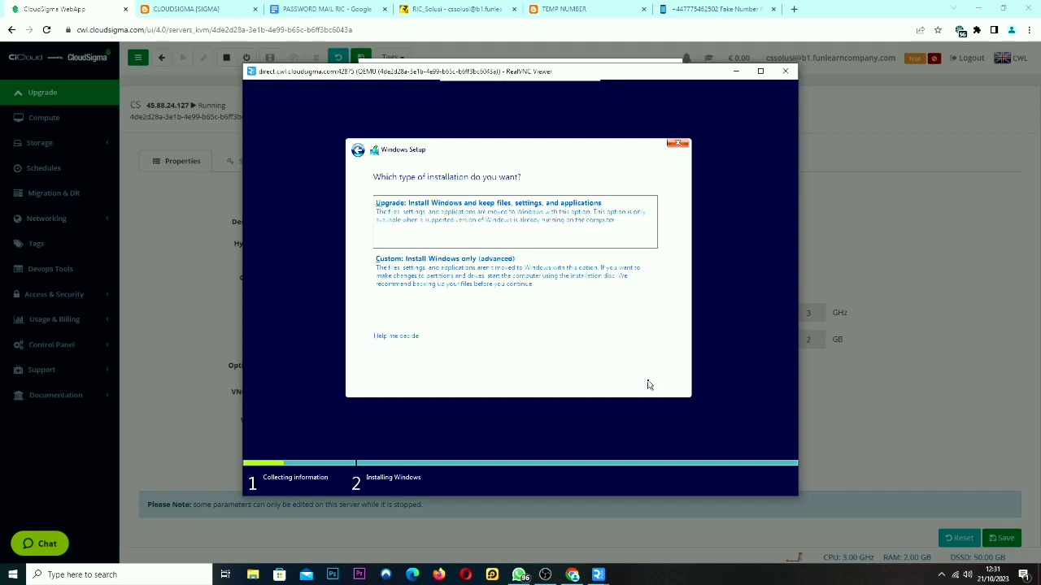
{"action": "left_click", "coordinate": [513, 286]}
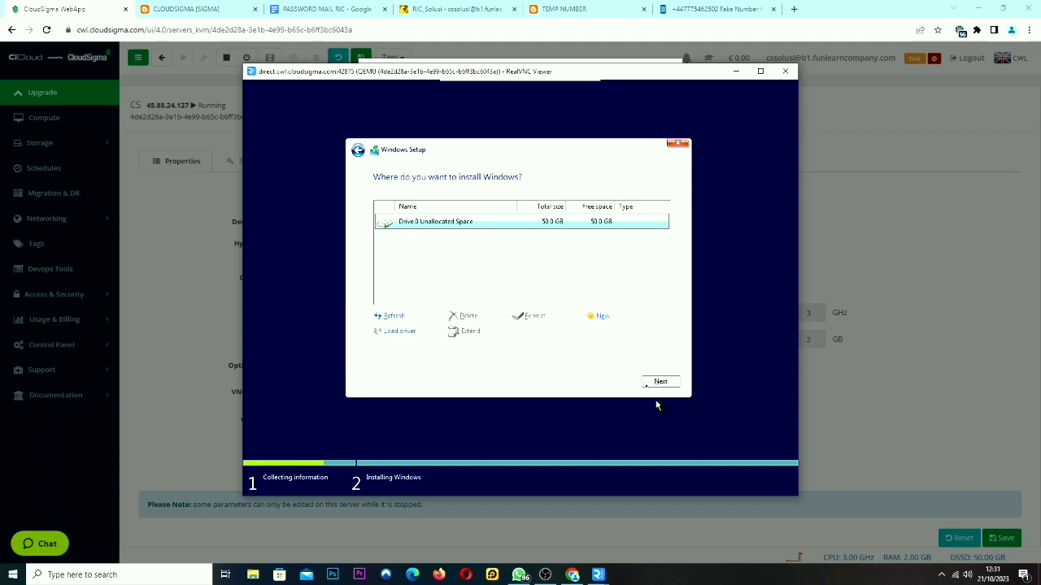
{"action": "left_click", "coordinate": [663, 386]}
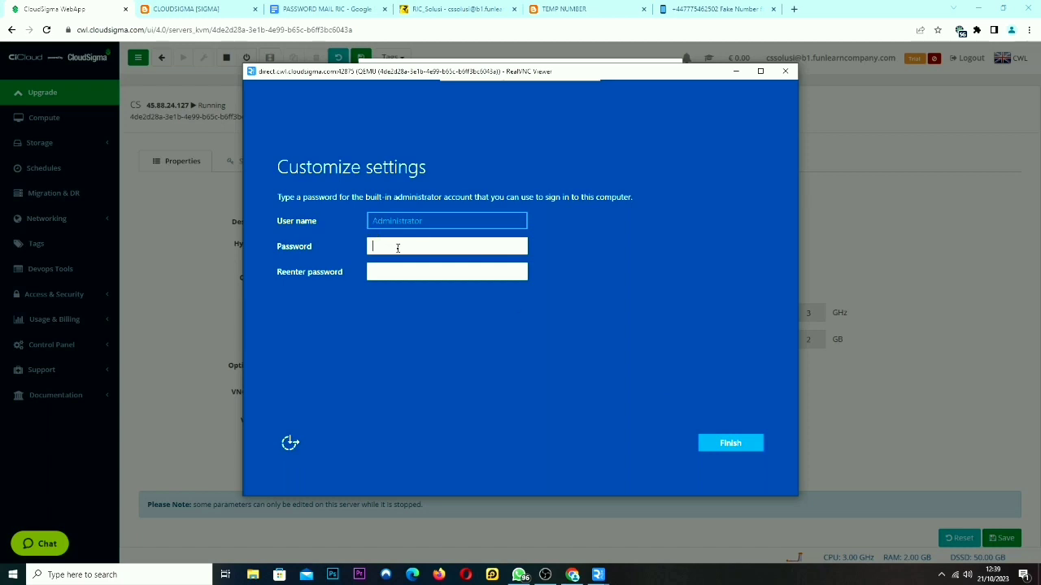
- Enter and confirm the Administrator password to finish setup
{"action": "type", "text": "••"}
{"action": "left_click", "coordinate": [387, 271]}
{"action": "type", "text": "••"}
{"action": "key", "text": "Return"}
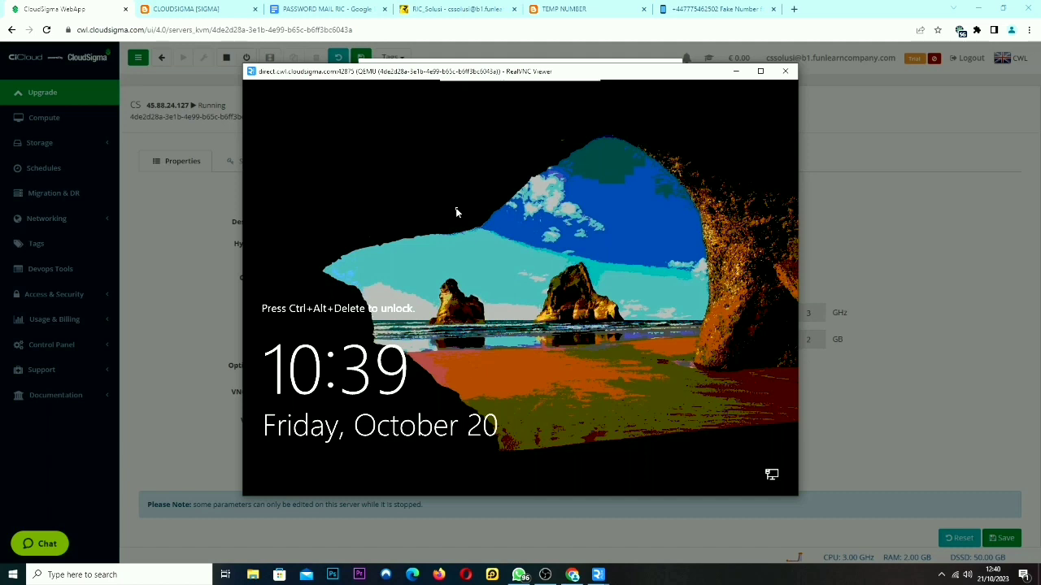
- Send Ctrl+Alt+Del through the VNC toolbar and sign in with the Administrator password
{"action": "mouse_move", "coordinate": [588, 136]}
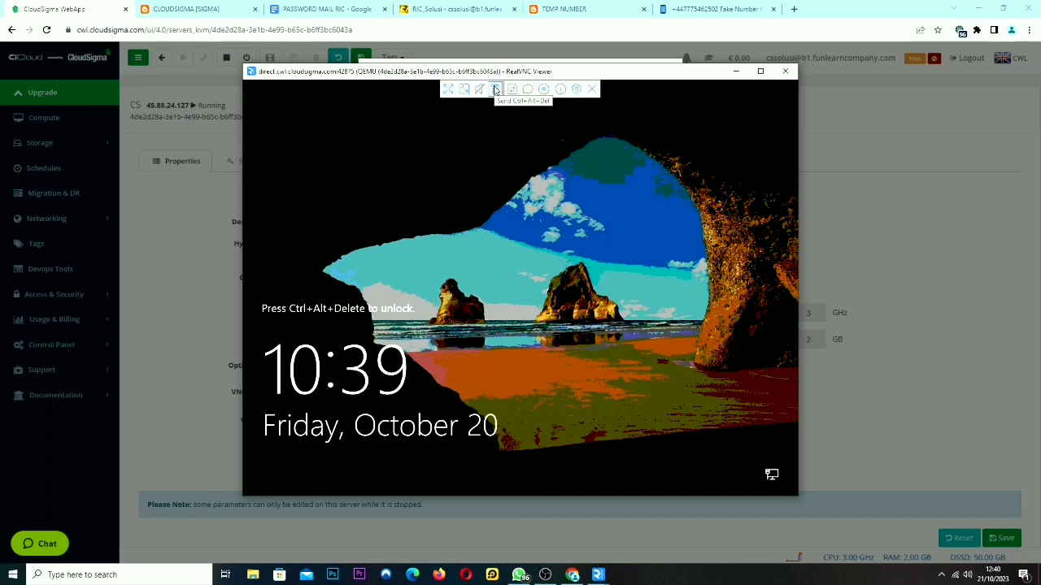
{"action": "left_click", "coordinate": [494, 90]}
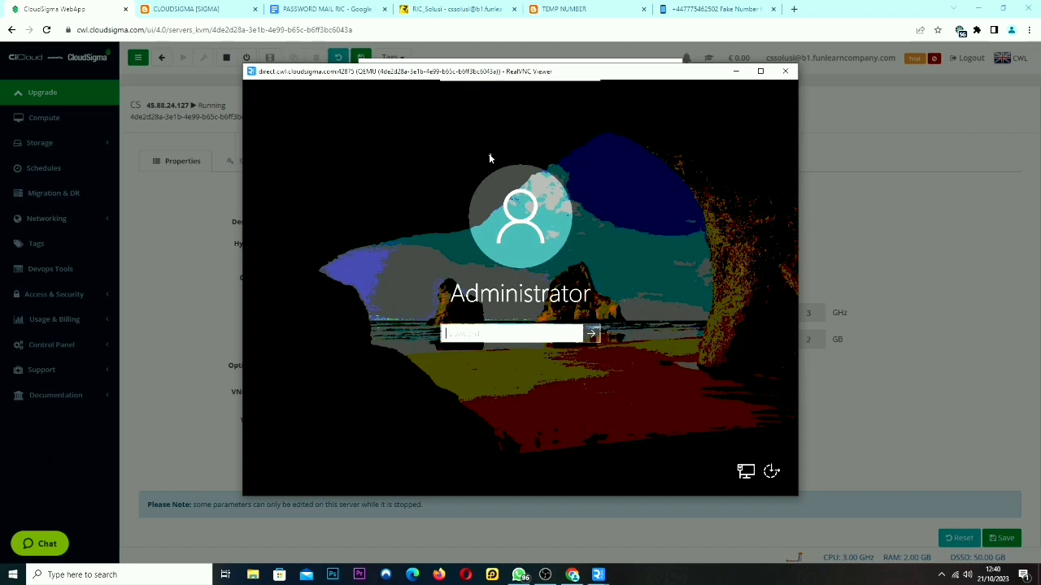
{"action": "left_click", "coordinate": [481, 338]}
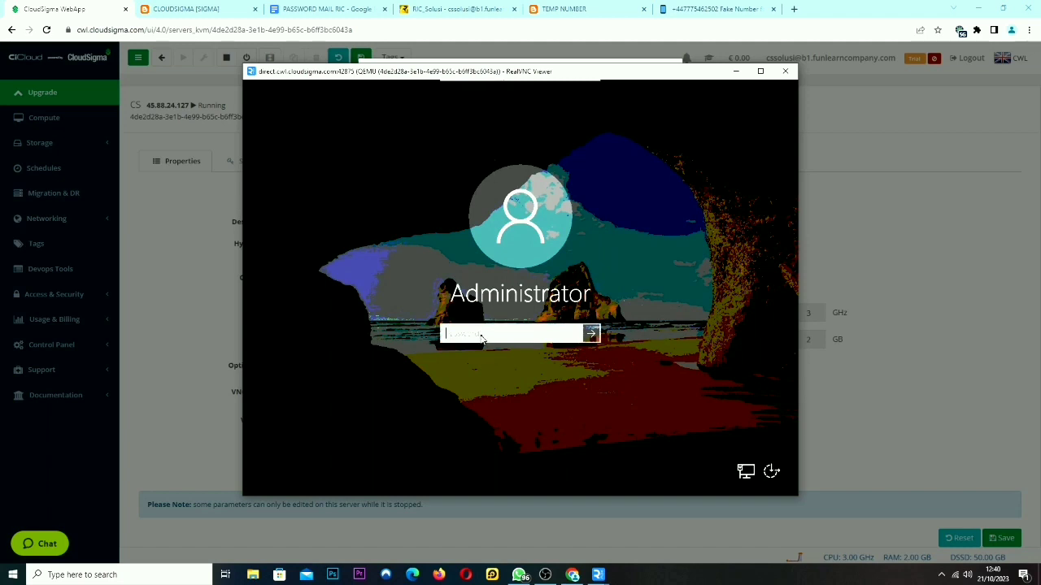
{"action": "type", "text": "•••••••••"}
{"action": "key", "text": "Return"}
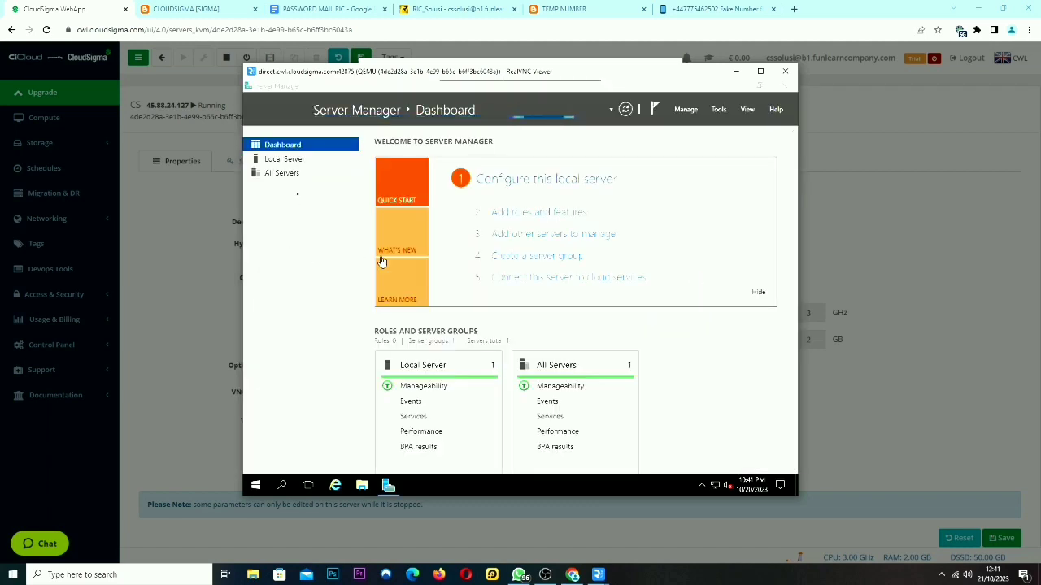
- On the Local Server page, enable Remote Desktop by allowing remote connections in System Properties
{"action": "left_click", "coordinate": [290, 160]}
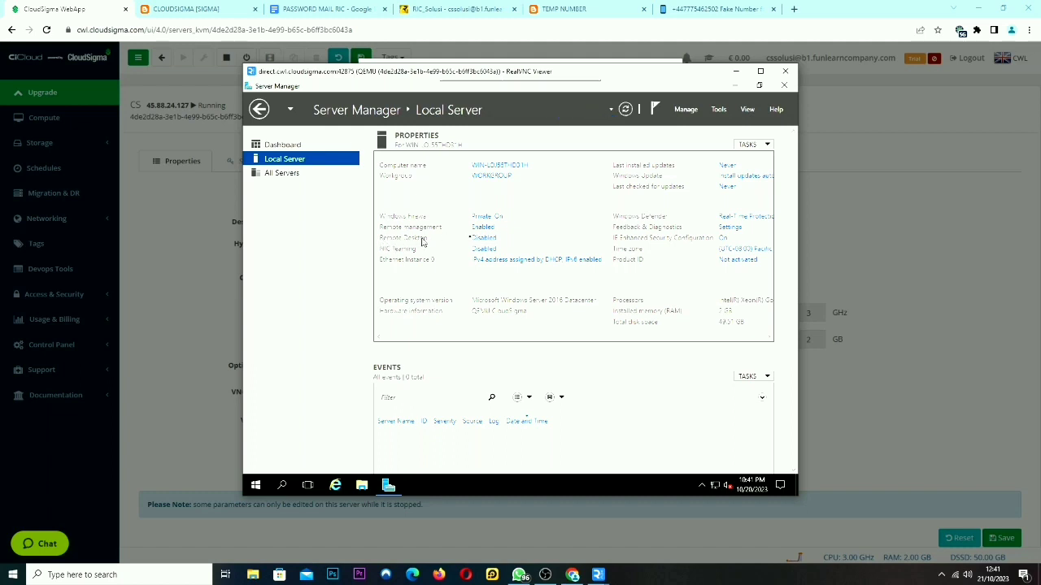
{"action": "left_click", "coordinate": [483, 238]}
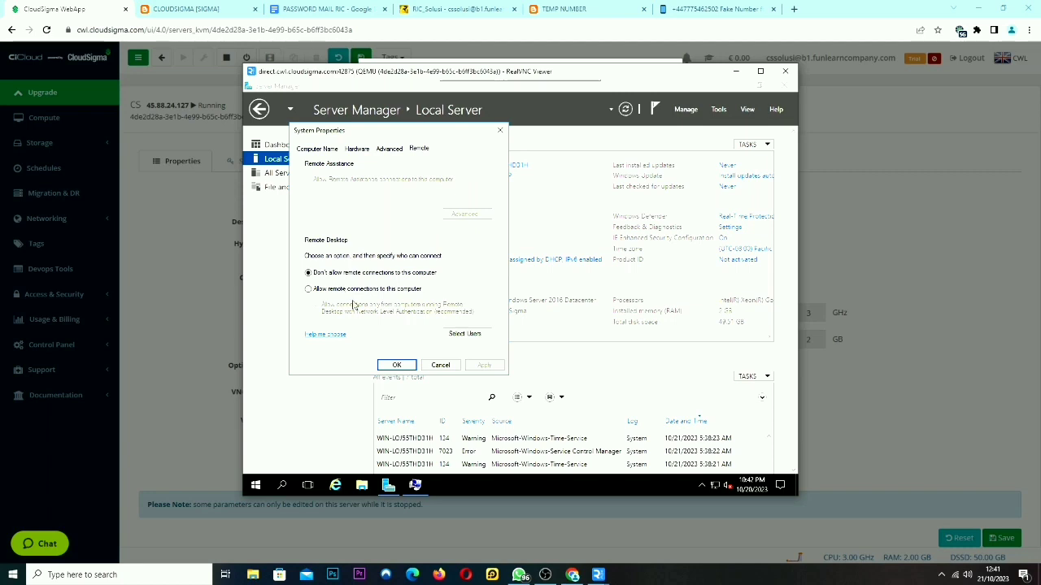
{"action": "left_click", "coordinate": [348, 290]}
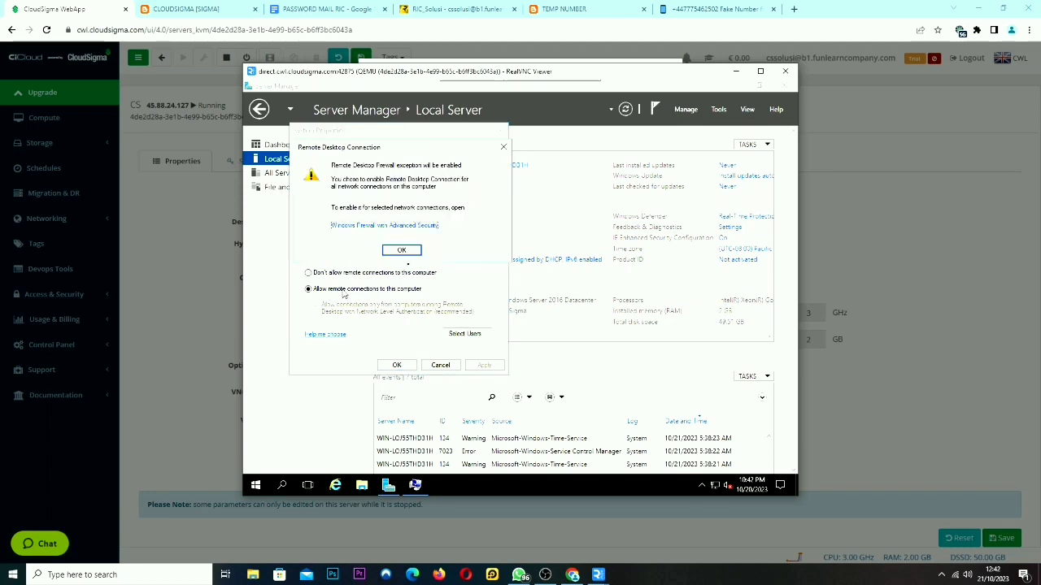
{"action": "left_click", "coordinate": [402, 252]}
{"action": "left_click", "coordinate": [483, 365]}
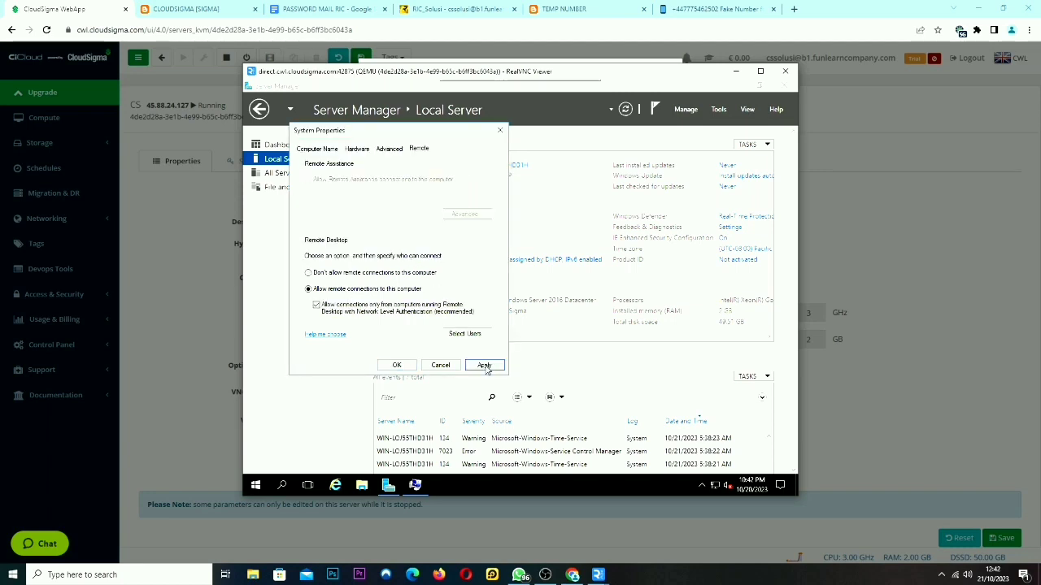
{"action": "left_click", "coordinate": [397, 365]}
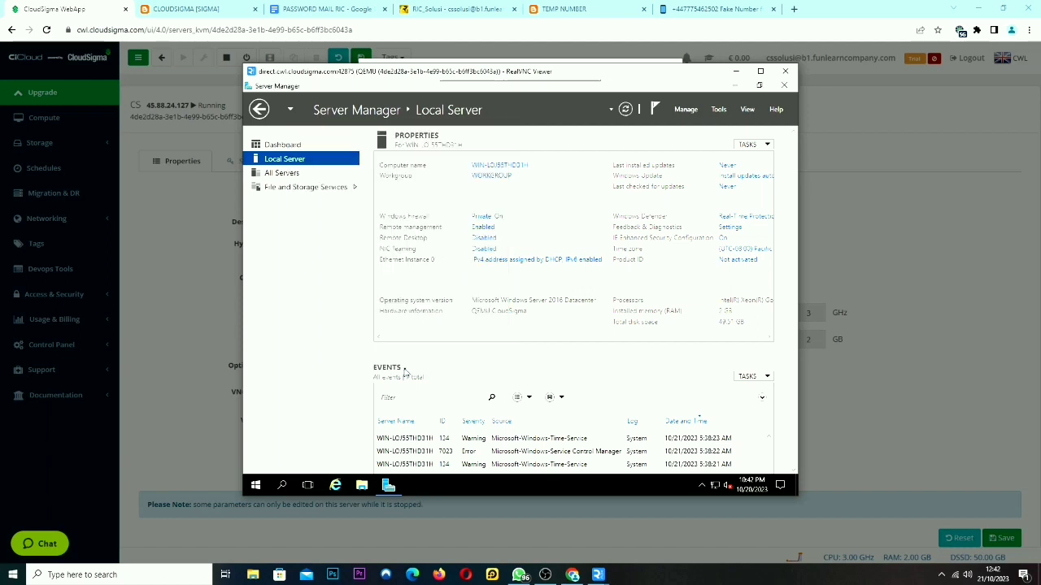
- Copy the server IP 45.88.24.127 from CloudSigma and connect to it in Remote Desktop Connection
{"action": "left_click", "coordinate": [169, 186]}
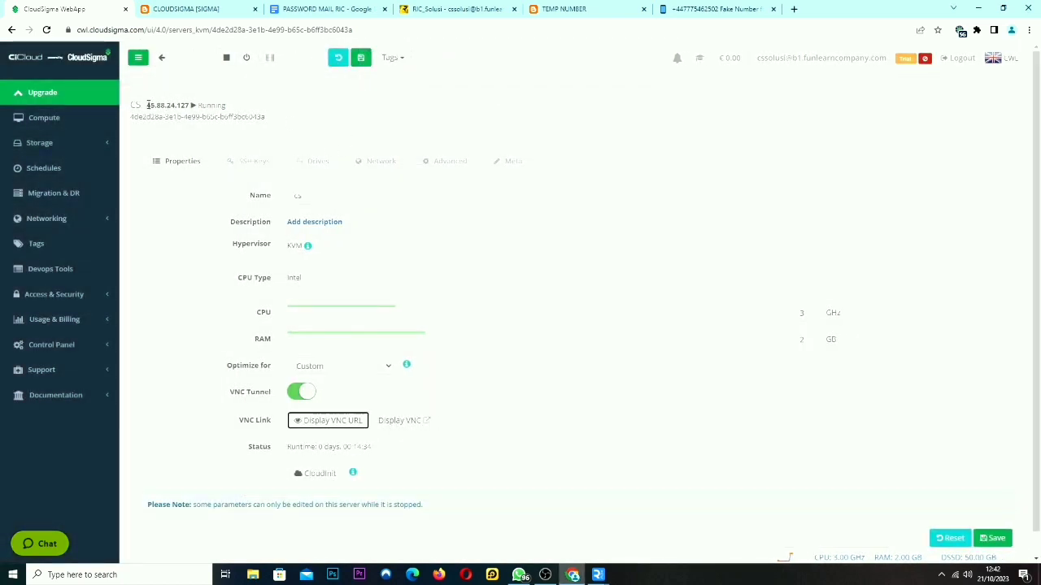
{"action": "left_click_drag", "start_coordinate": [148, 105], "coordinate": [190, 105]}
{"action": "key", "text": "ctrl+c"}
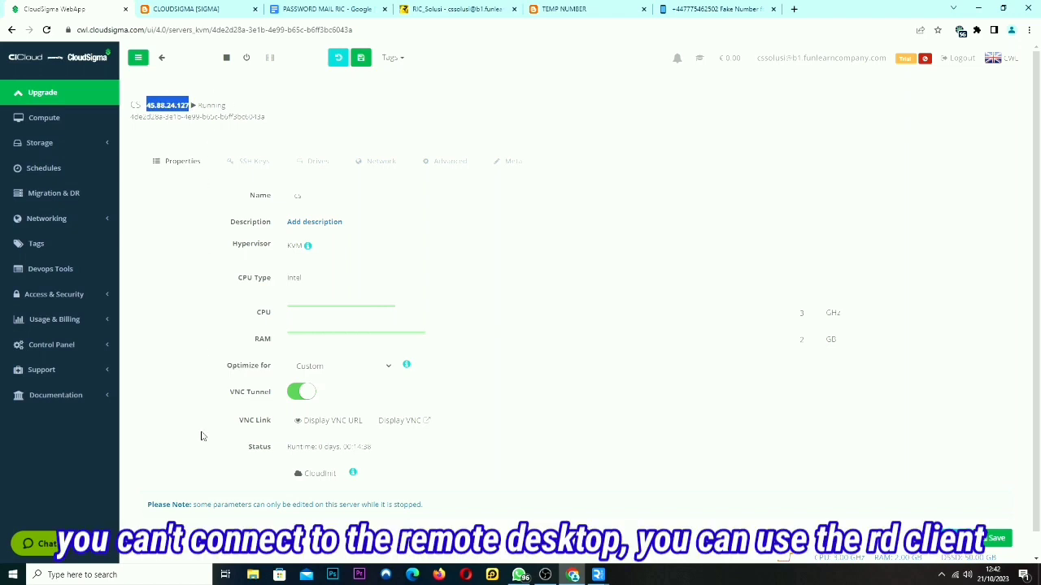
{"action": "left_click", "coordinate": [118, 571]}
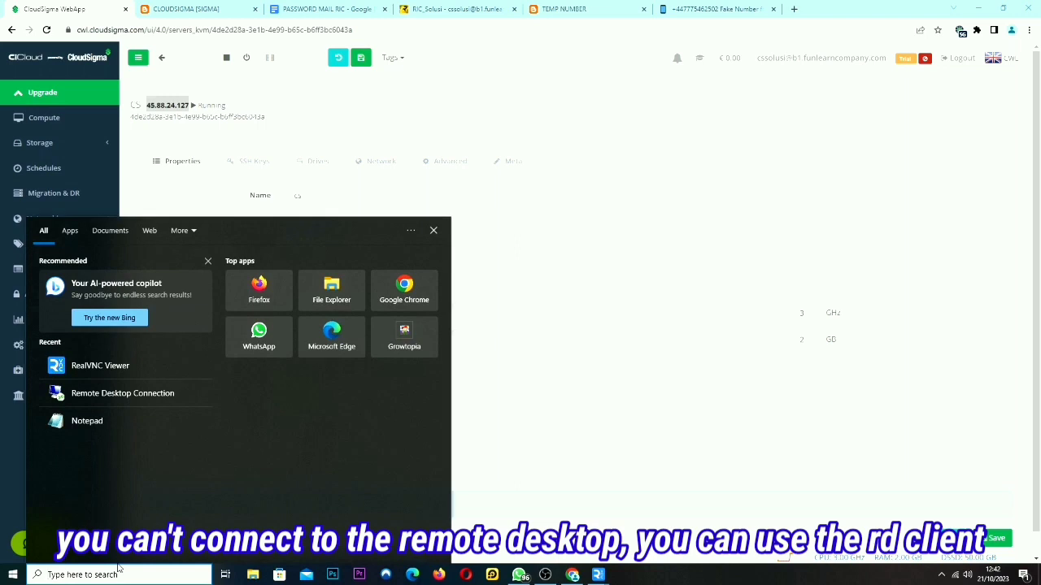
{"action": "type", "text": "r"}
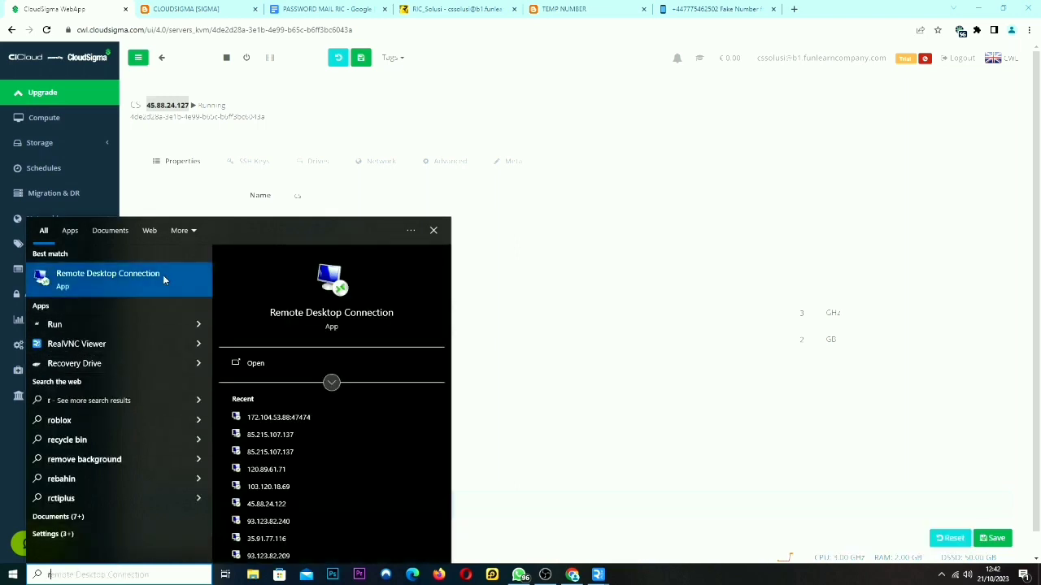
{"action": "left_click", "coordinate": [142, 289]}
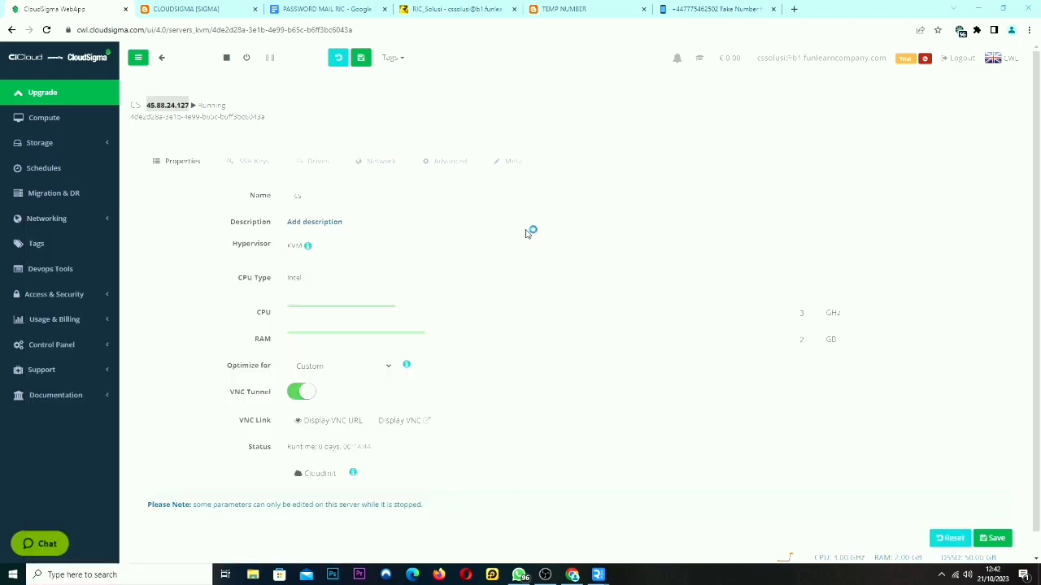
{"action": "right_click", "coordinate": [522, 178]}
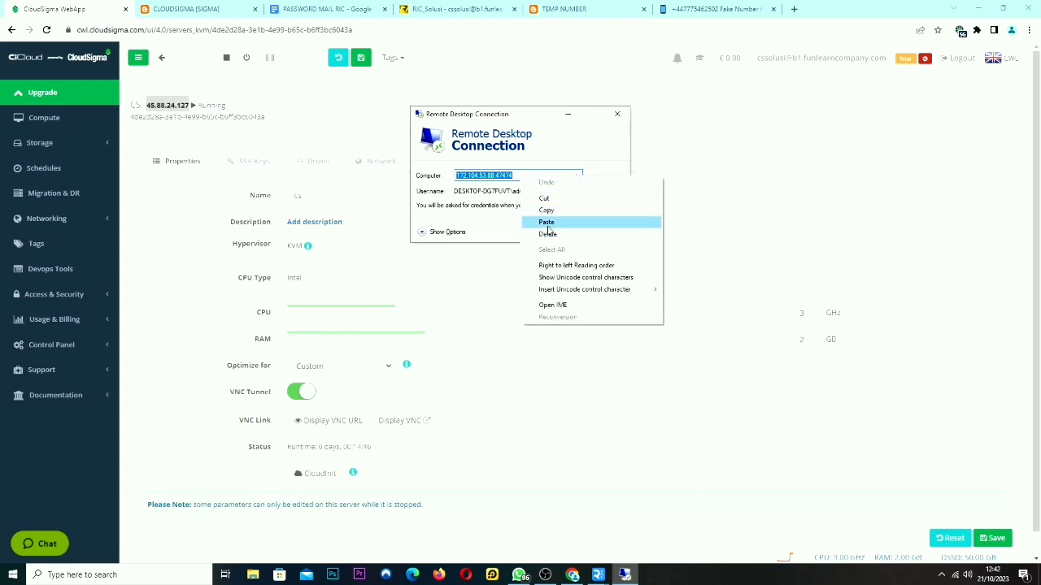
{"action": "left_click", "coordinate": [551, 226]}
{"action": "left_click", "coordinate": [552, 232]}
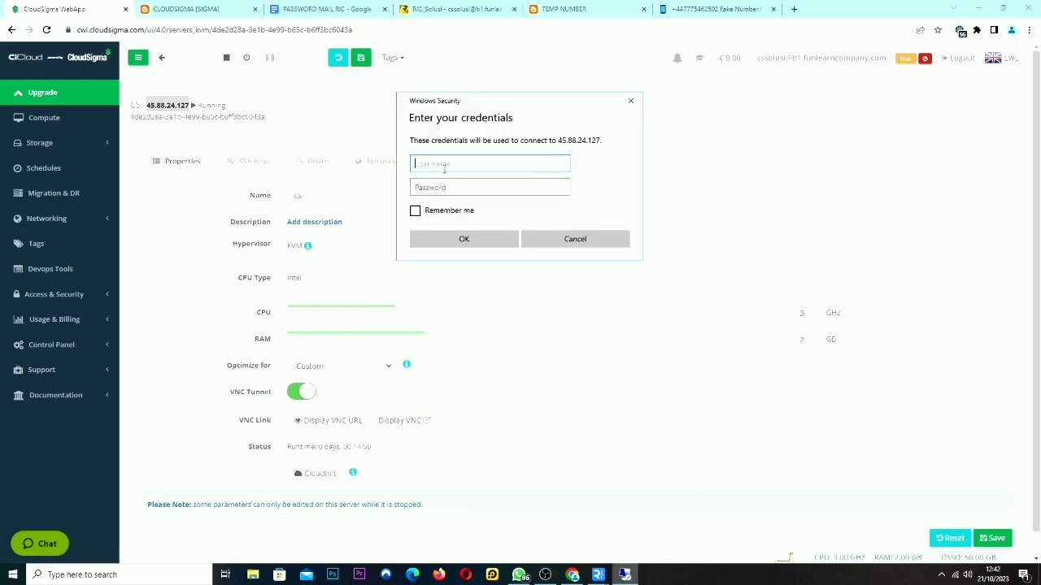
- Enter user name 'administrator' and the account password, then submit them
{"action": "type", "text": "administrator"}
{"action": "left_click", "coordinate": [435, 185]}
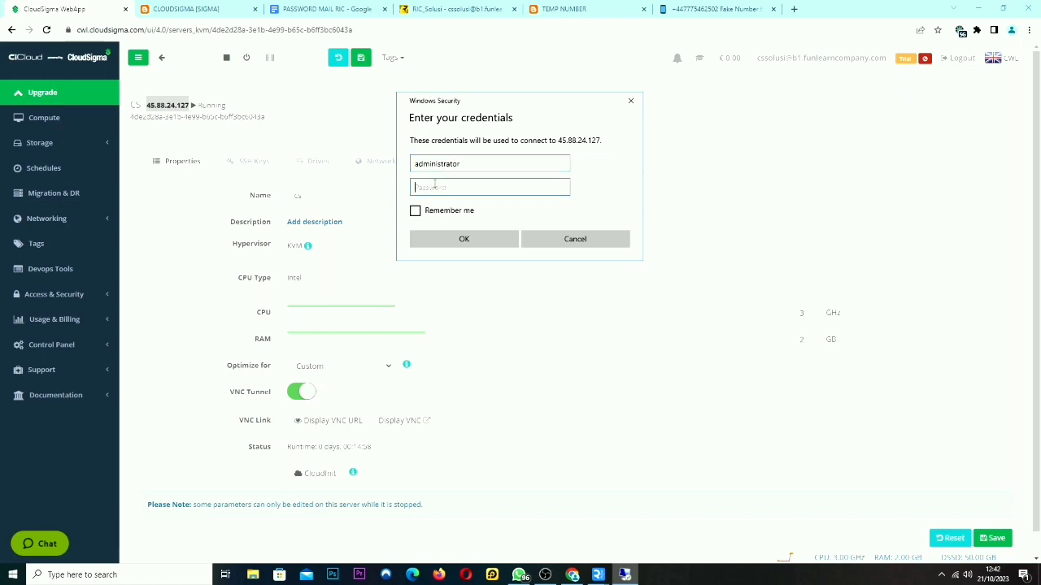
{"action": "type", "text": "••"}
{"action": "left_click", "coordinate": [460, 239]}
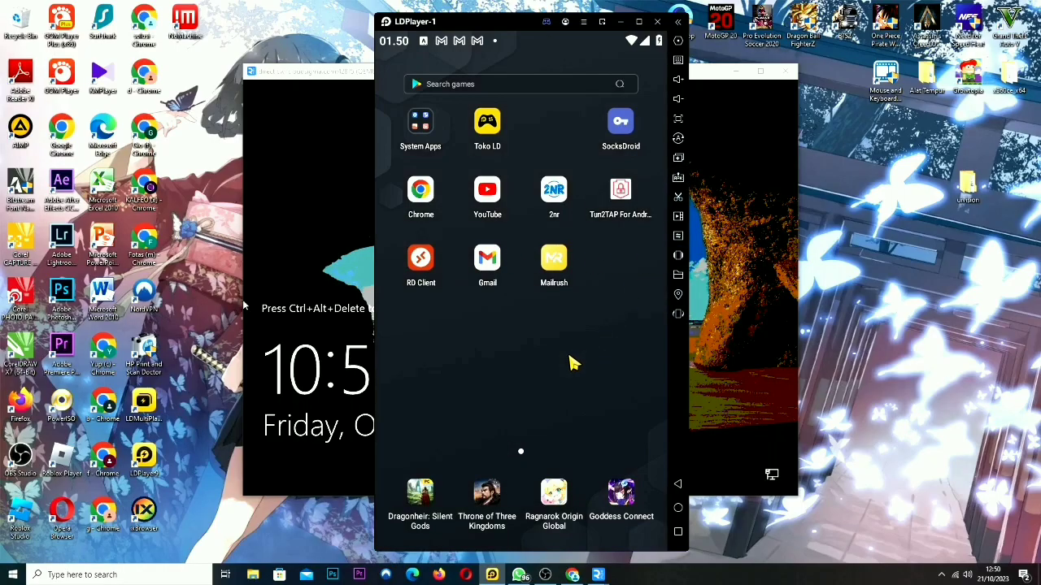
- In the maximized RD Client, manually add PC 45.88.24.127, save it, and open its tile
{"action": "left_click", "coordinate": [420, 259]}
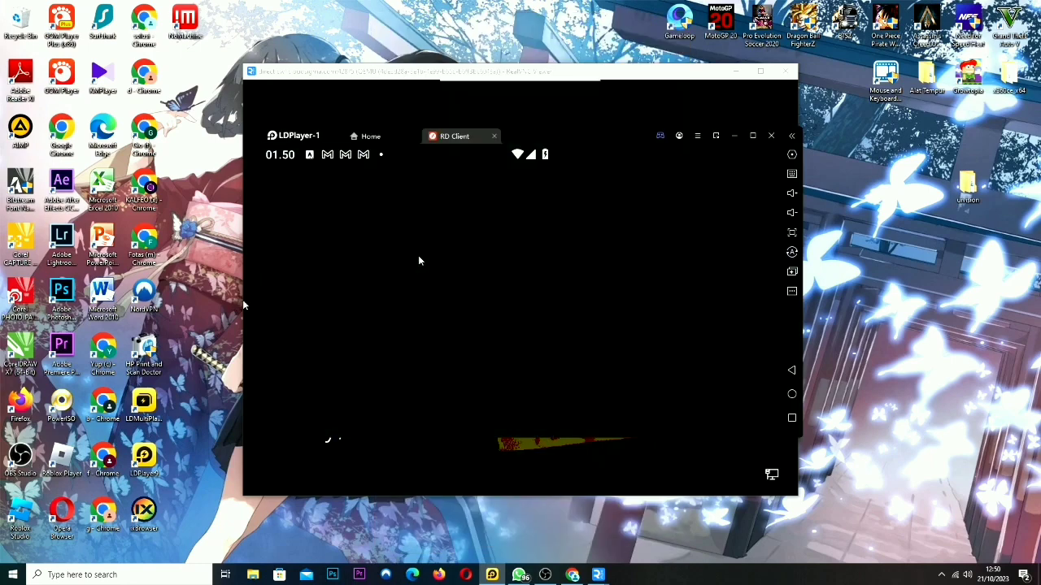
{"action": "left_click", "coordinate": [752, 136]}
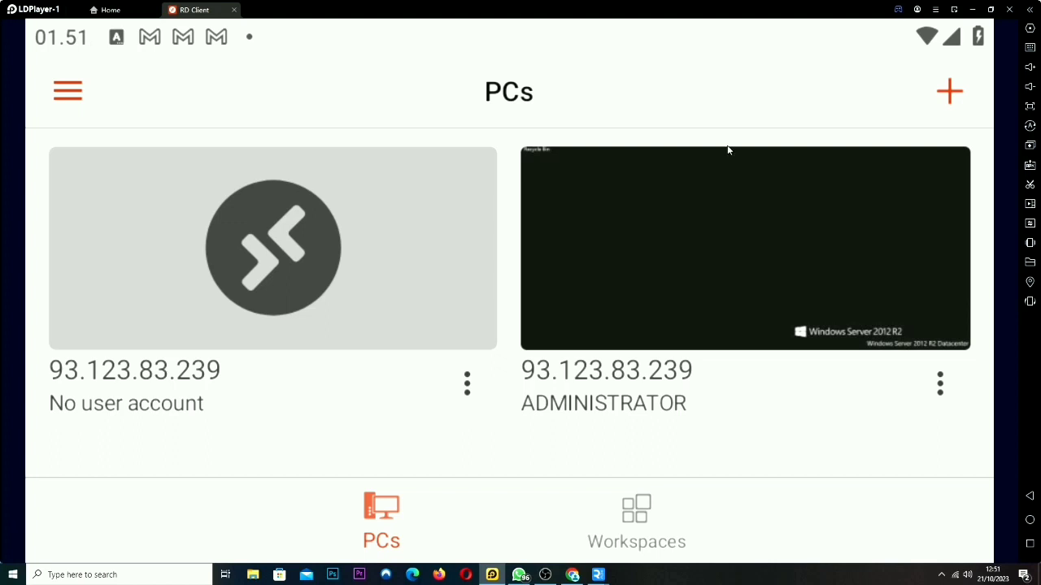
{"action": "left_click", "coordinate": [949, 91]}
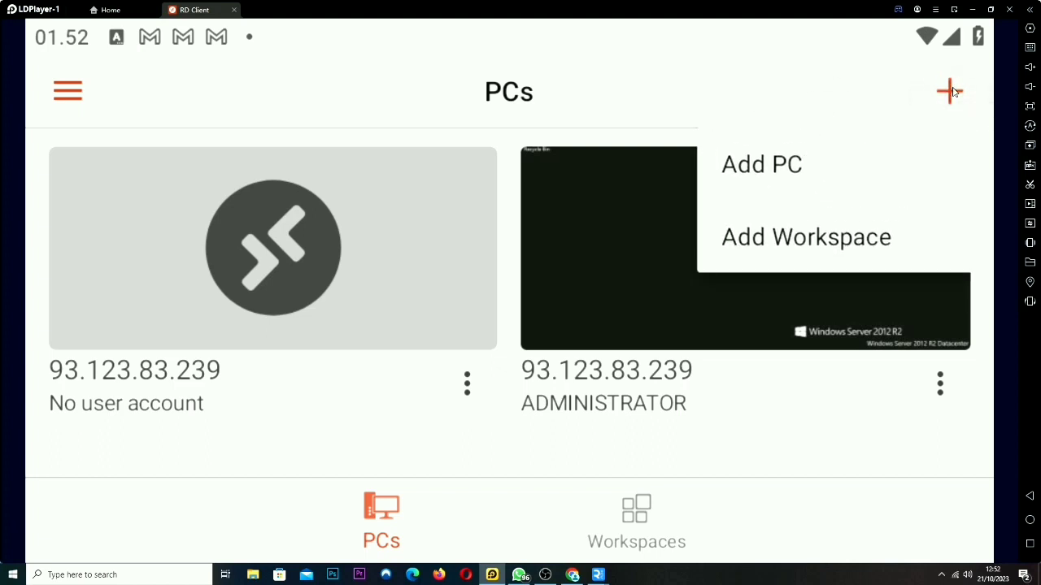
{"action": "left_click", "coordinate": [751, 174]}
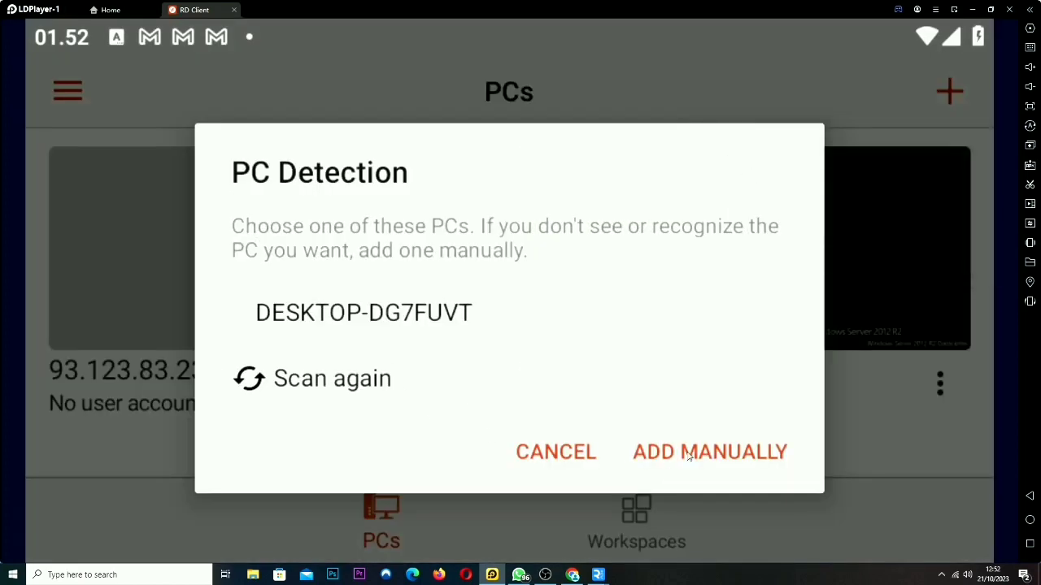
{"action": "left_click", "coordinate": [690, 454]}
{"action": "left_click", "coordinate": [135, 204]}
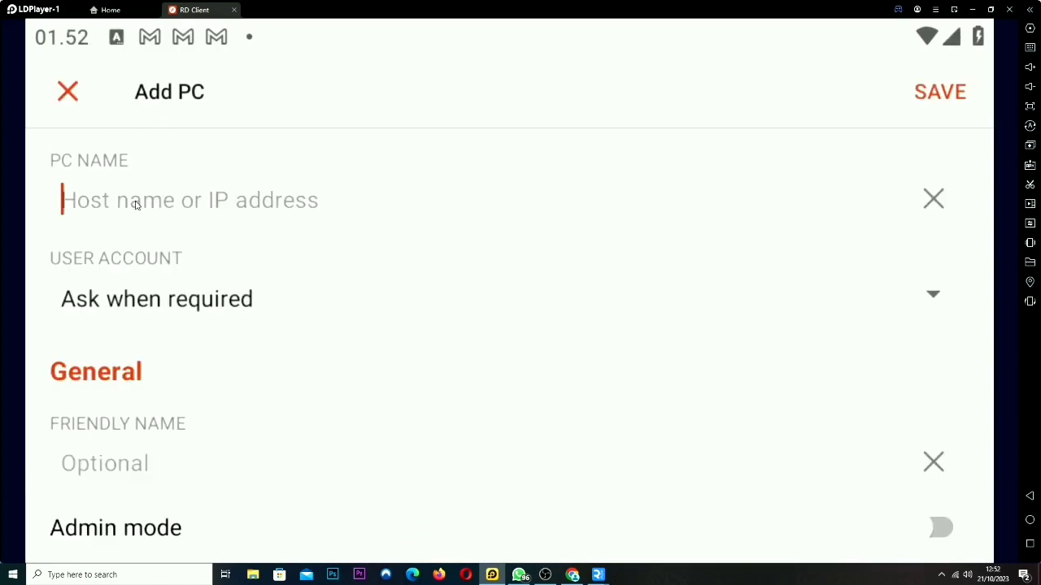
{"action": "left_click", "coordinate": [135, 204]}
{"action": "left_click", "coordinate": [114, 136]}
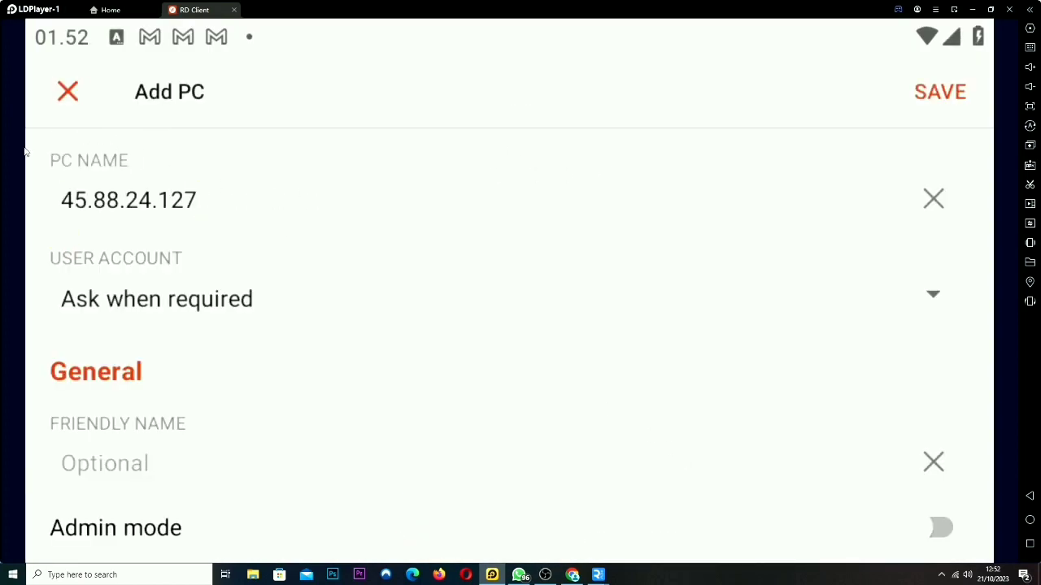
{"action": "left_click", "coordinate": [932, 99]}
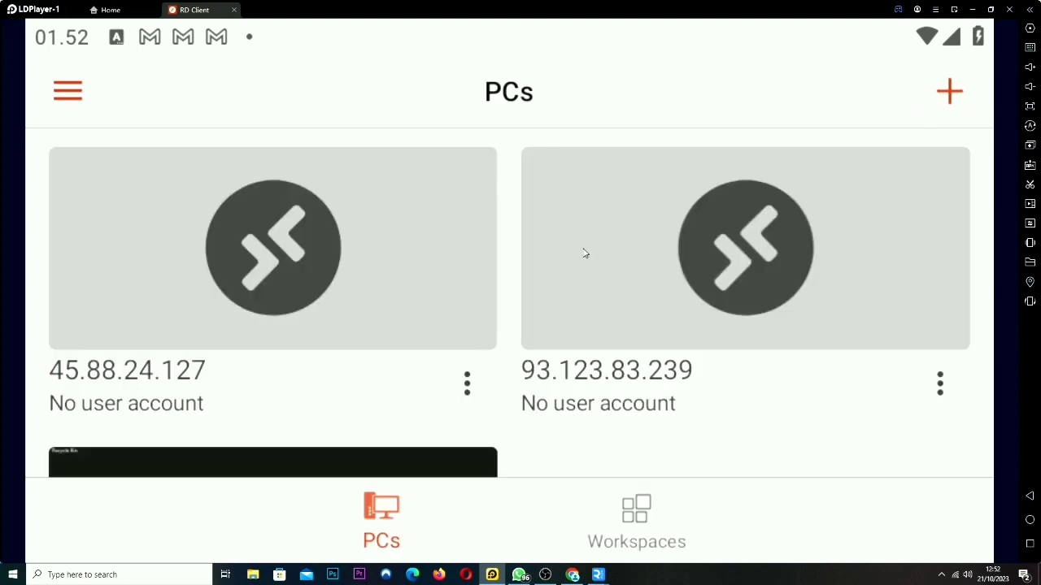
{"action": "left_click", "coordinate": [252, 241]}
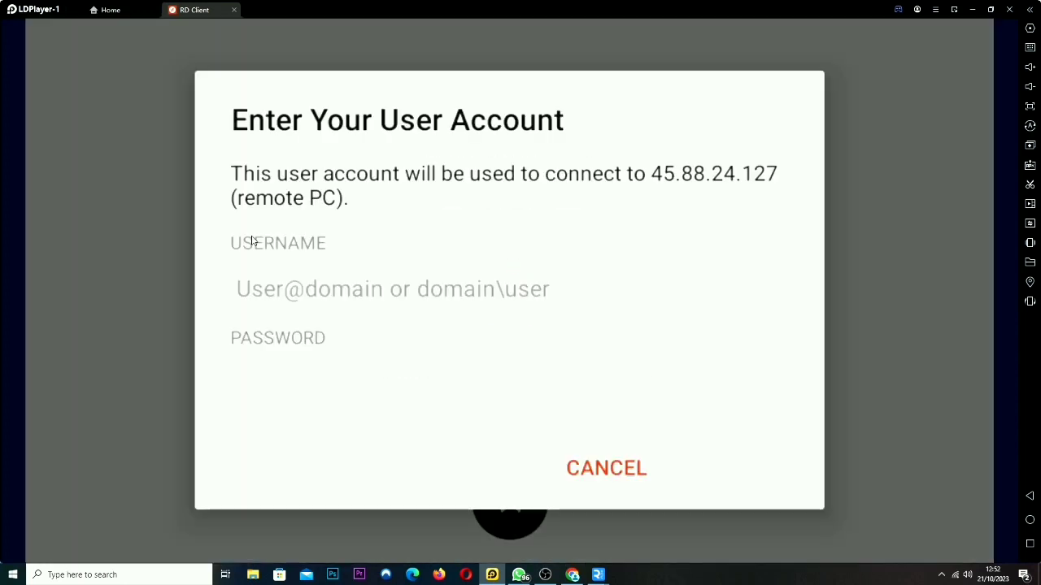
- Sign in as 'administrator' with the account password and connect despite the unverified certificate
{"action": "left_click", "coordinate": [279, 295]}
{"action": "type", "text": "a"}
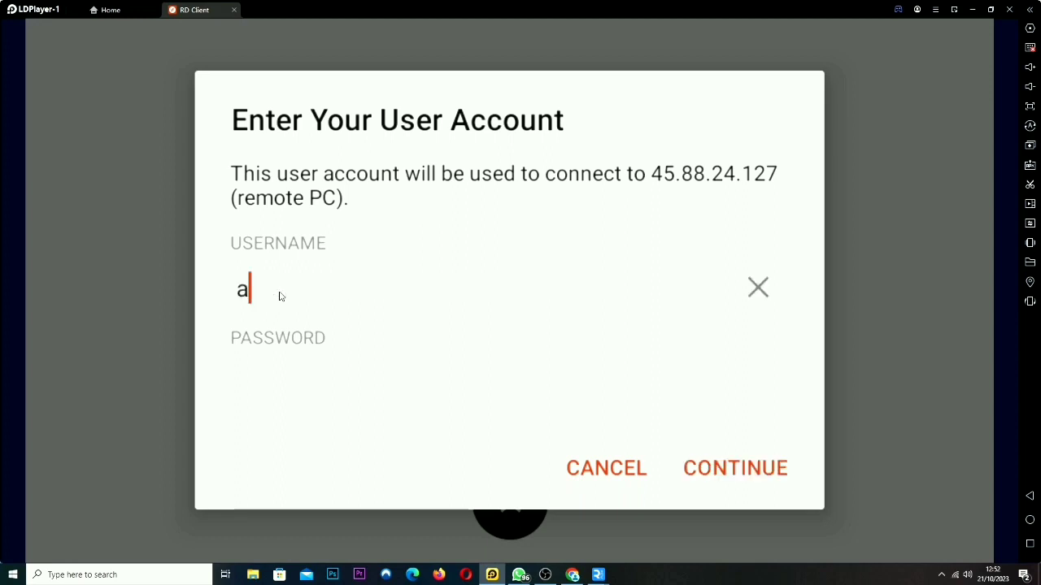
{"action": "type", "text": "dministrator"}
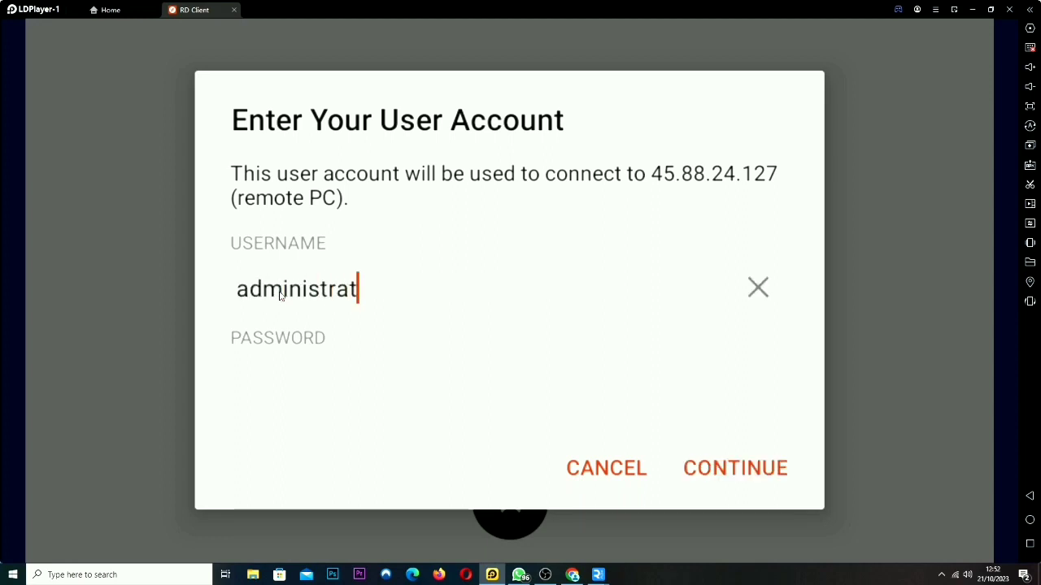
{"action": "left_click", "coordinate": [296, 378]}
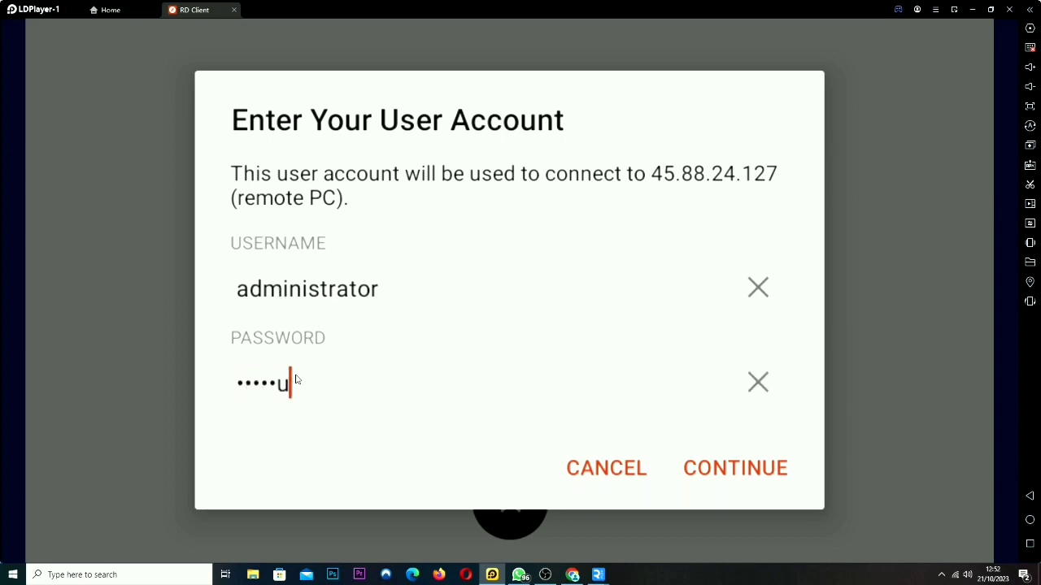
{"action": "left_click", "coordinate": [728, 470]}
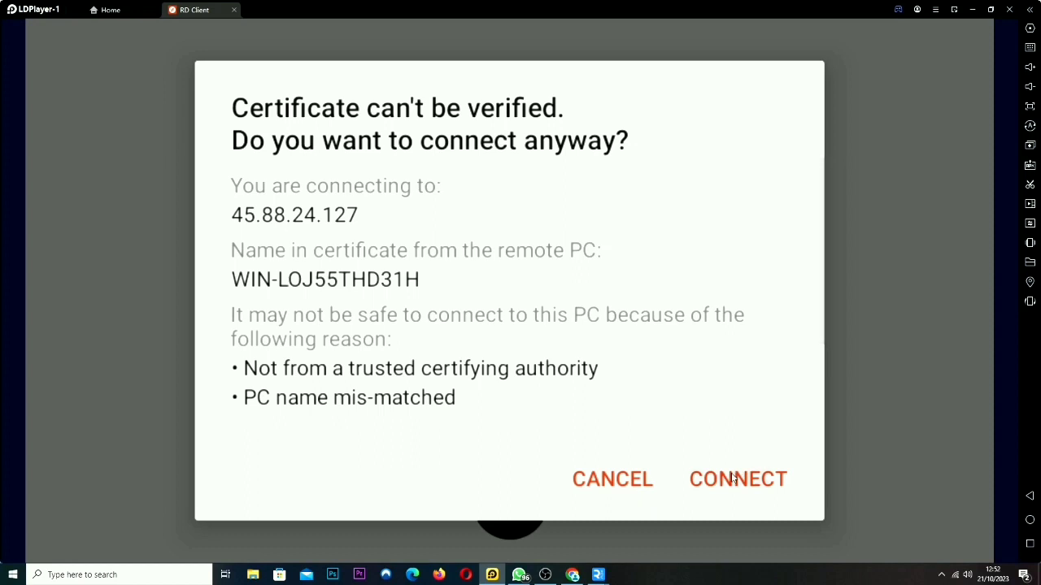
{"action": "left_click", "coordinate": [746, 478]}
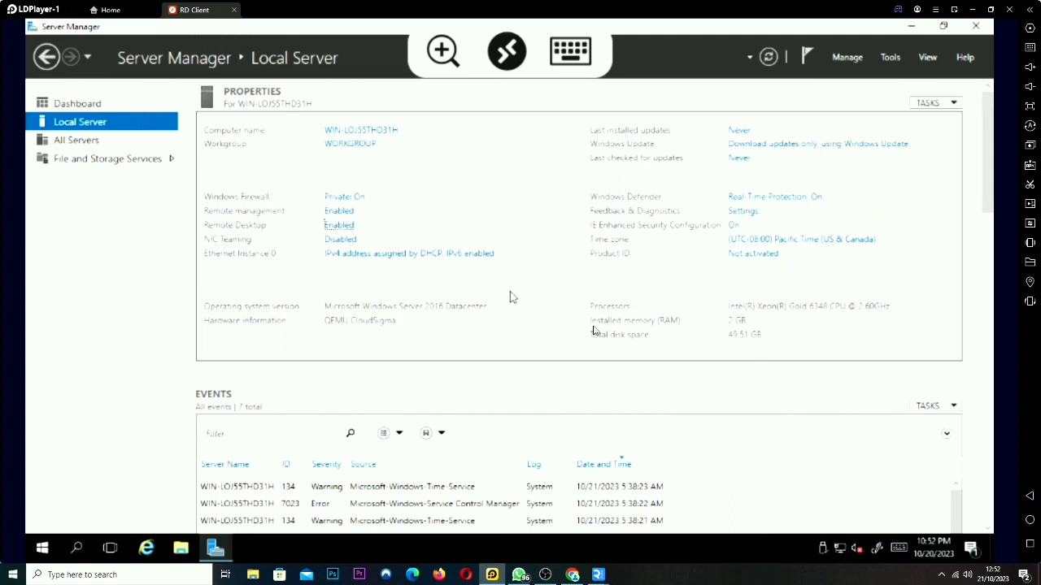
- Switch the remote session to touch input mode
{"action": "left_click", "coordinate": [507, 51]}
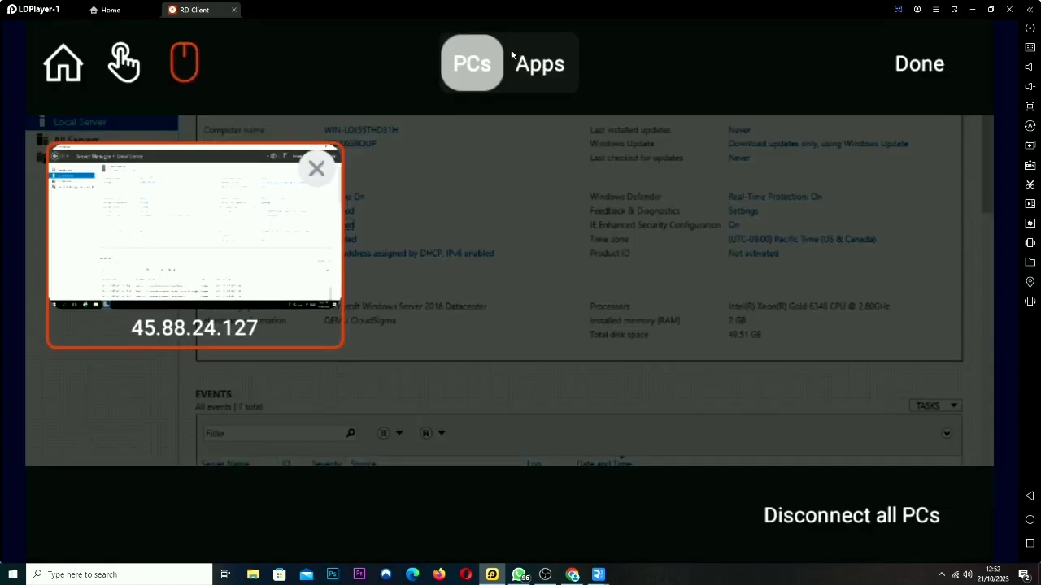
{"action": "left_click", "coordinate": [123, 65]}
{"action": "left_click", "coordinate": [922, 64]}
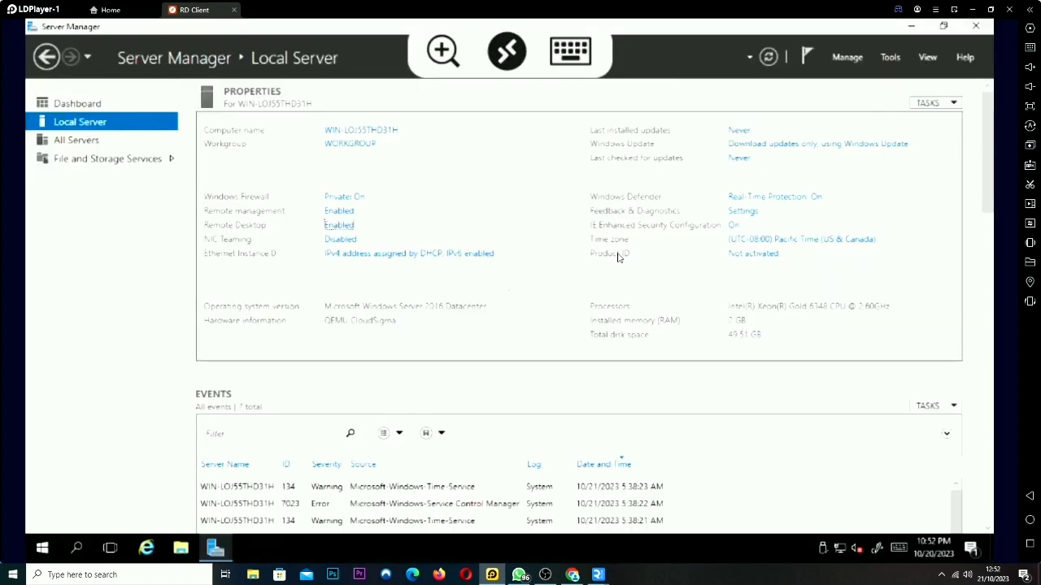
- Turn IE Enhanced Security Configuration off for Administrators and Users, then close Server Manager
{"action": "left_click", "coordinate": [732, 227]}
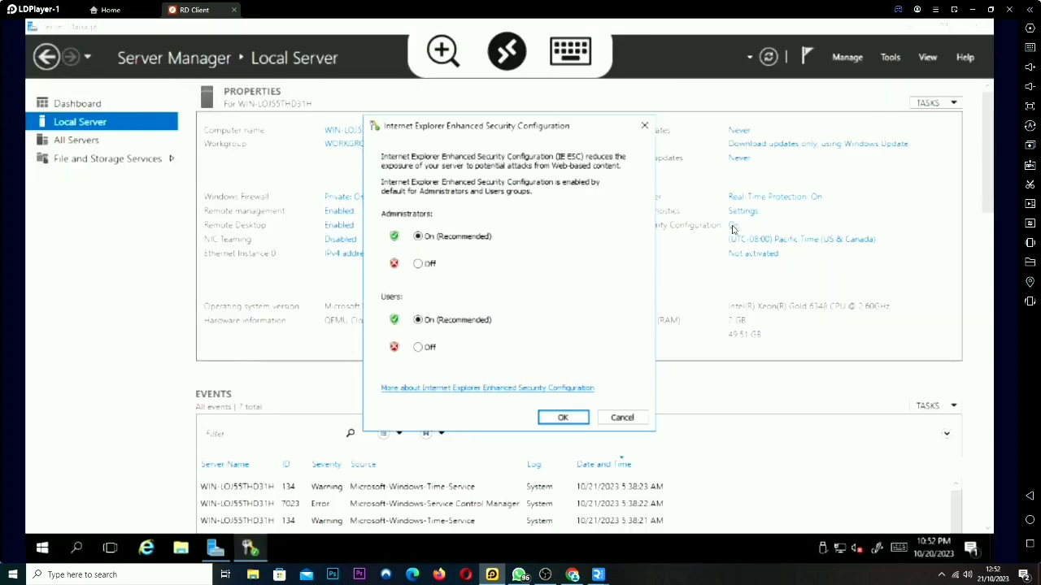
{"action": "left_click", "coordinate": [426, 265]}
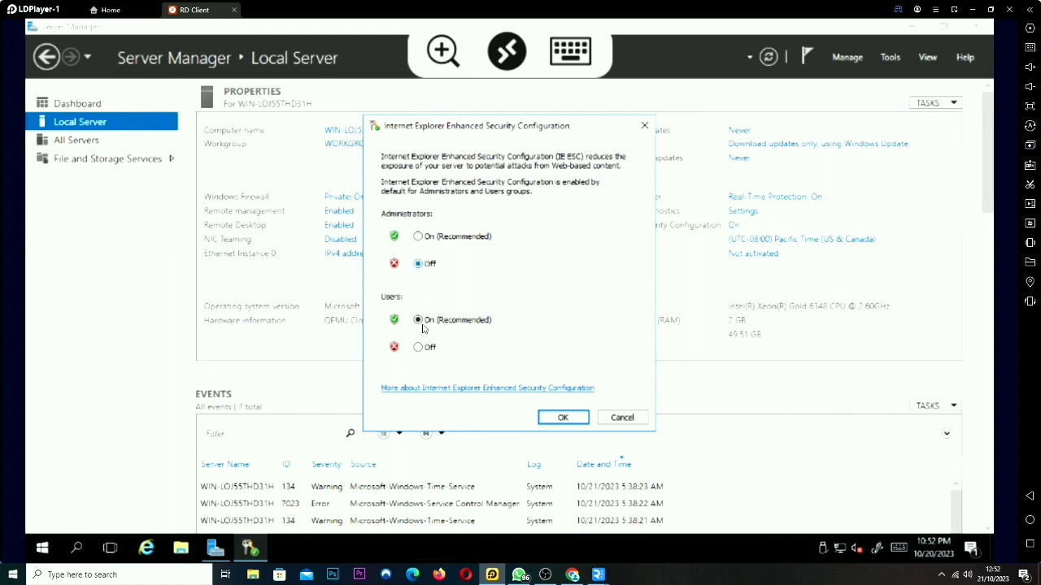
{"action": "left_click", "coordinate": [433, 349]}
{"action": "left_click", "coordinate": [563, 418]}
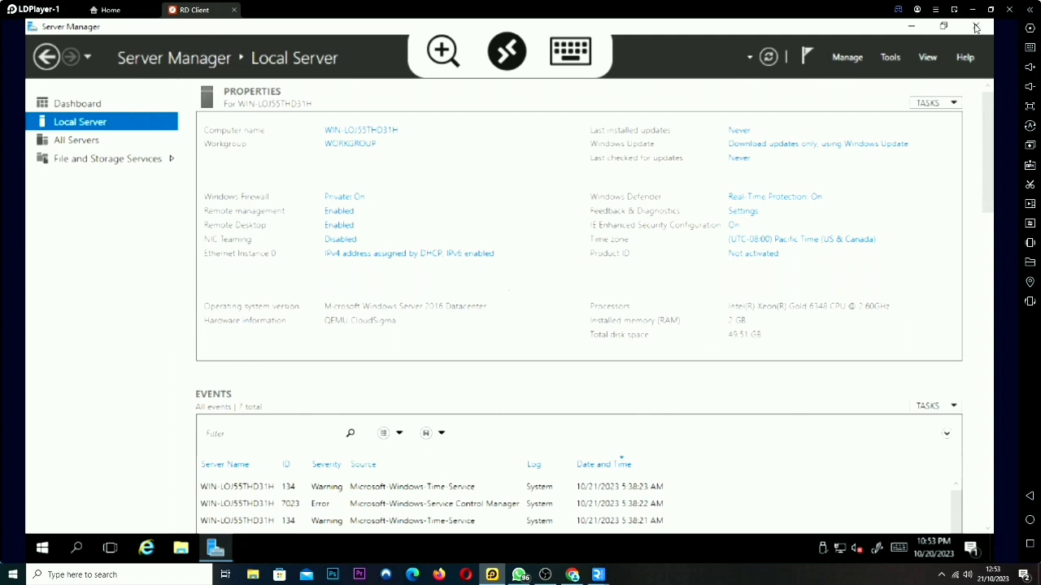
{"action": "left_click", "coordinate": [976, 28]}
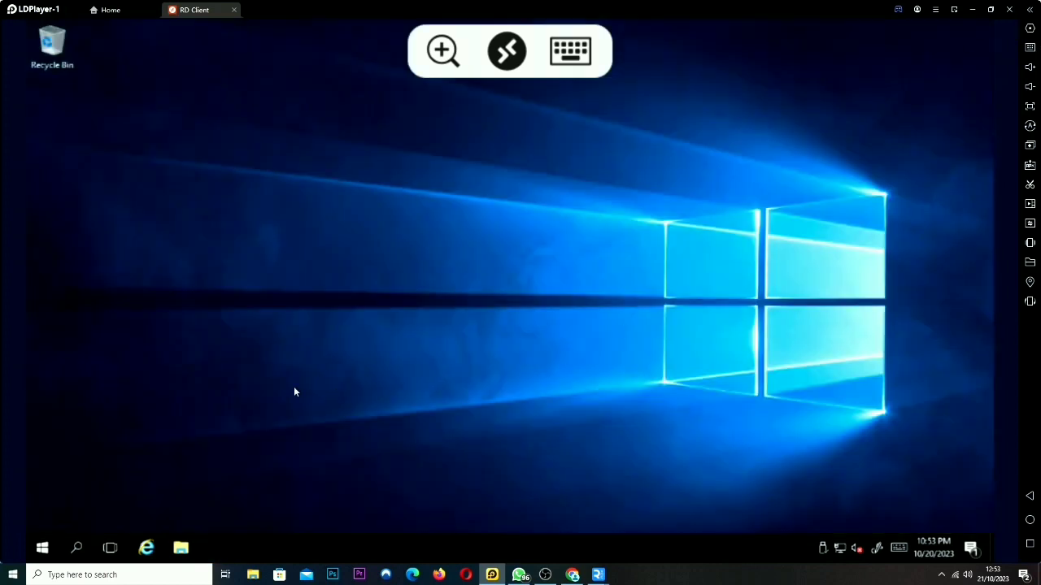
- Launch Internet Explorer with the recommended settings and search the web for chrome
{"action": "left_click", "coordinate": [145, 548]}
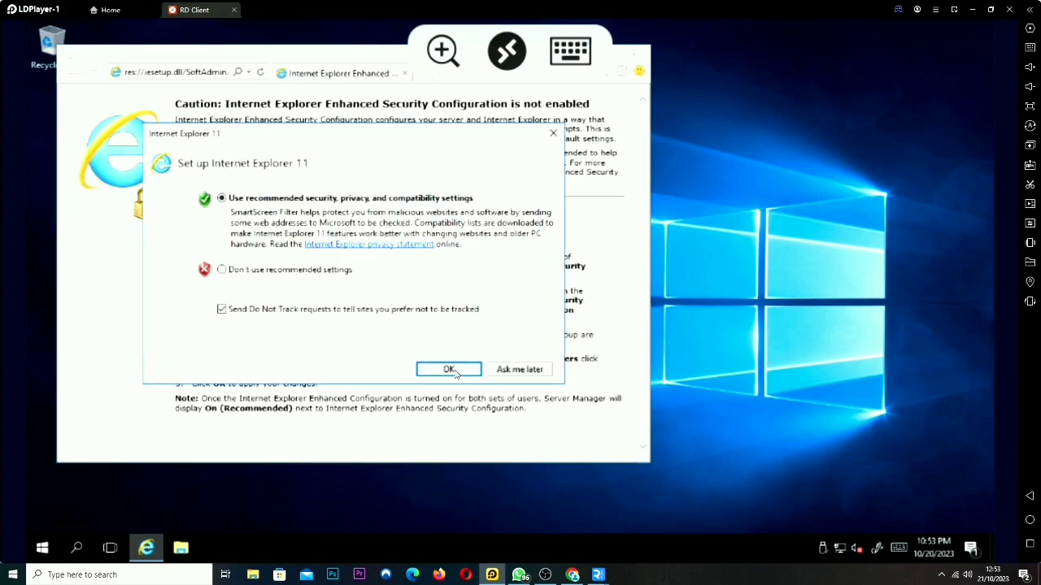
{"action": "left_click", "coordinate": [454, 370]}
{"action": "left_click", "coordinate": [195, 75]}
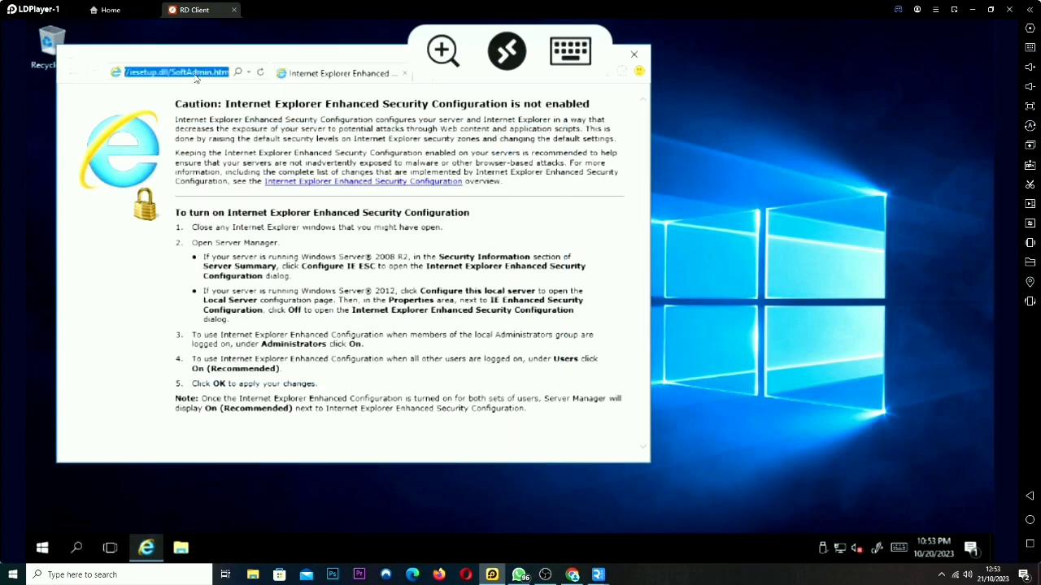
{"action": "type", "text": "dhr"}
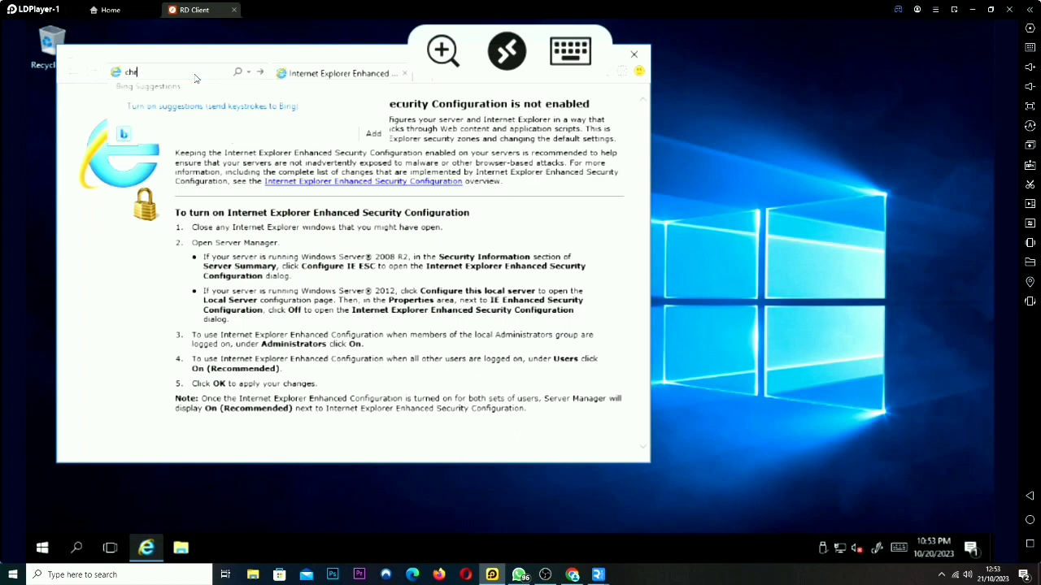
{"action": "type", "text": "ome"}
{"action": "key", "text": "Return"}
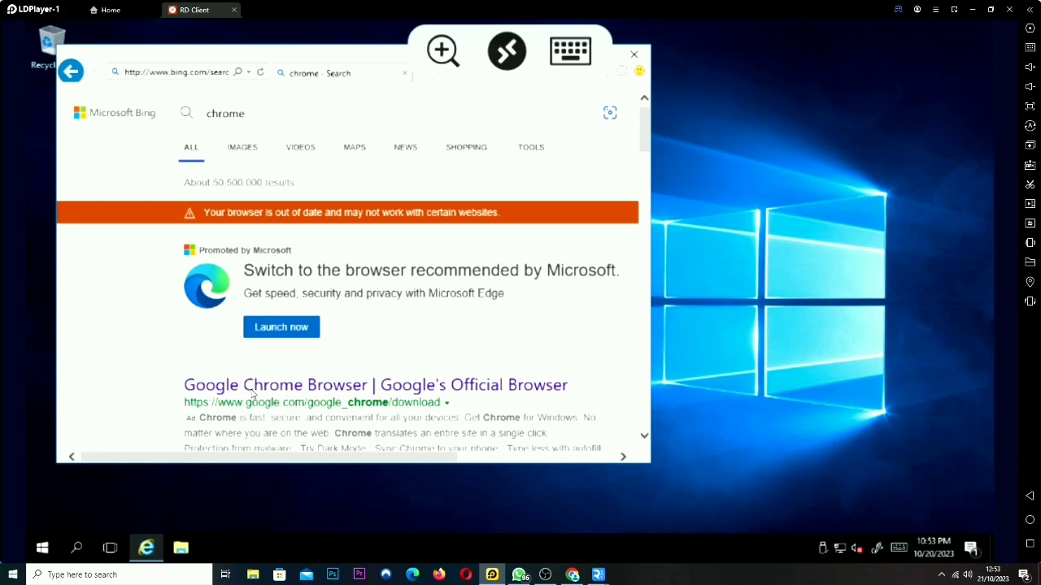
- Open the Google Chrome result, start Download Chrome, and cancel the not-responding check
{"action": "triple_click", "coordinate": [251, 387]}
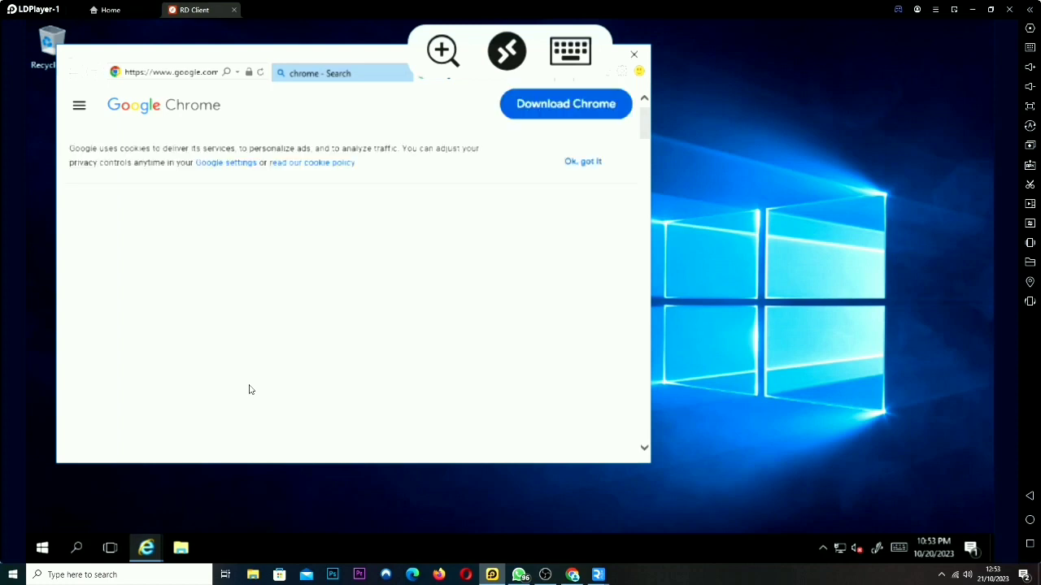
{"action": "left_click", "coordinate": [342, 388]}
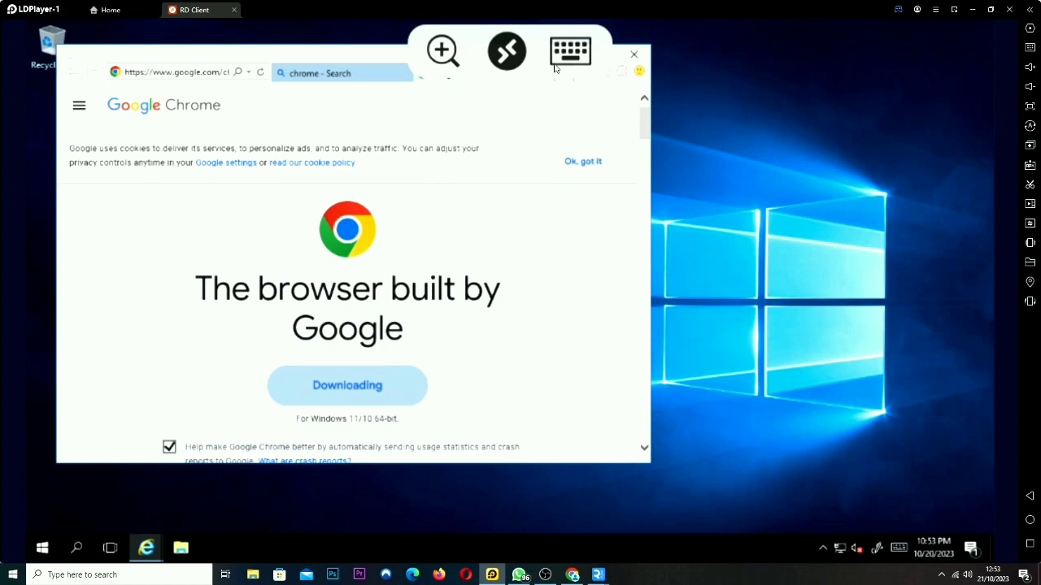
{"action": "left_click_drag", "start_coordinate": [506, 60], "coordinate": [278, 65]}
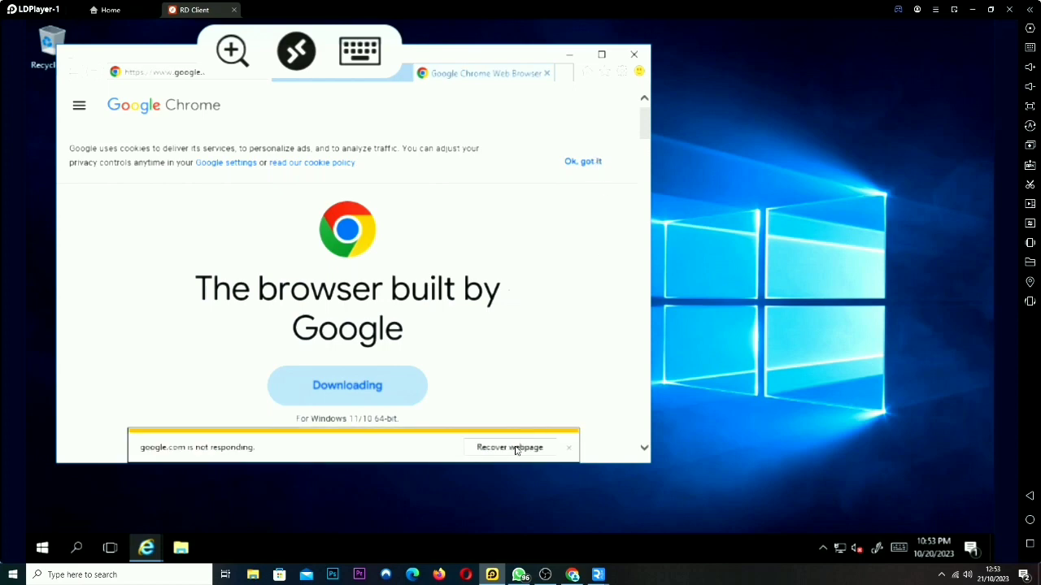
{"action": "left_click", "coordinate": [515, 448]}
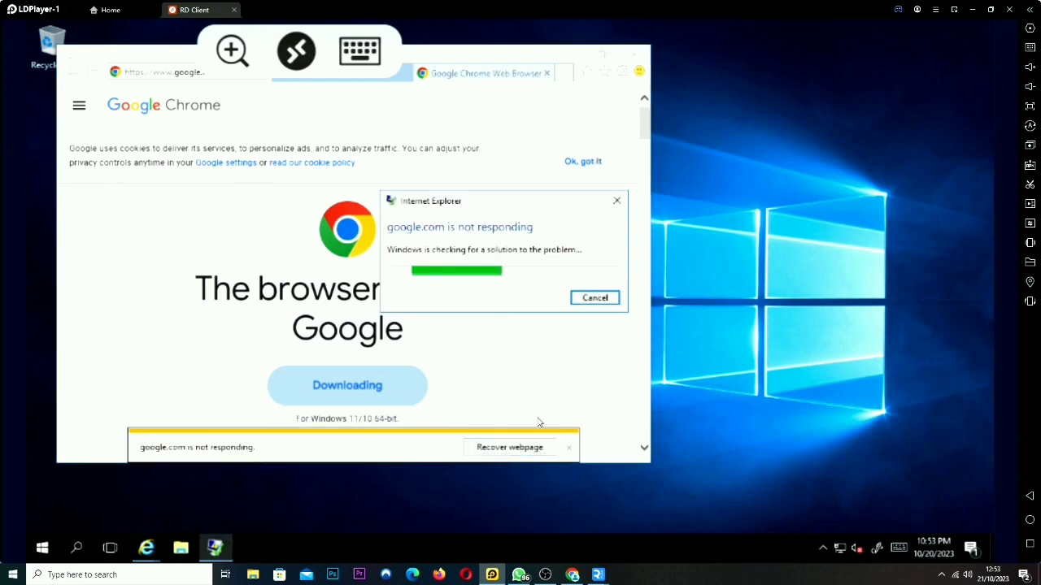
{"action": "left_click", "coordinate": [598, 302]}
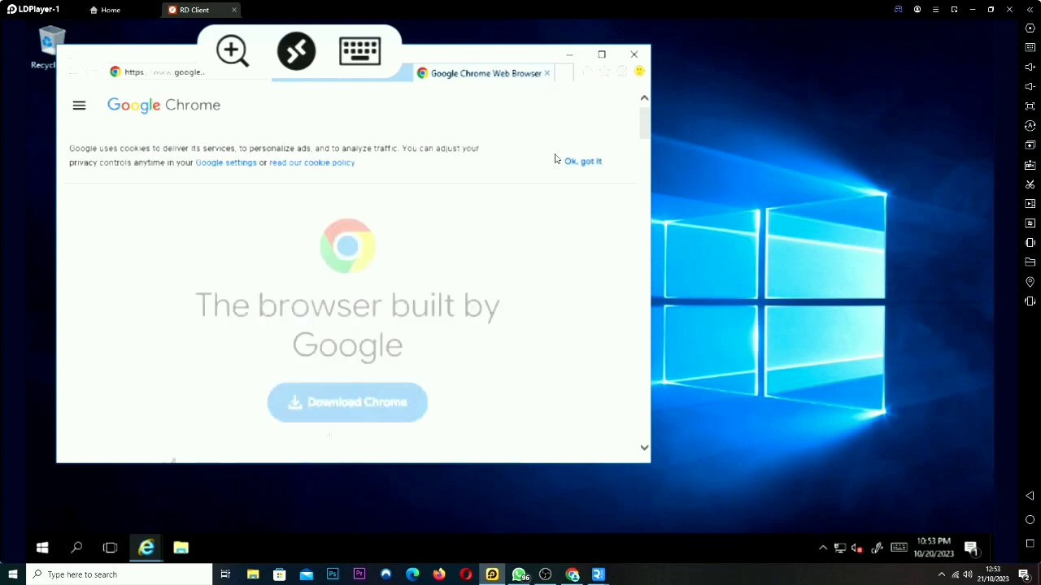
- Download and run ChromeSetup.exe, then close the Internet Explorer window
{"action": "left_click", "coordinate": [353, 386]}
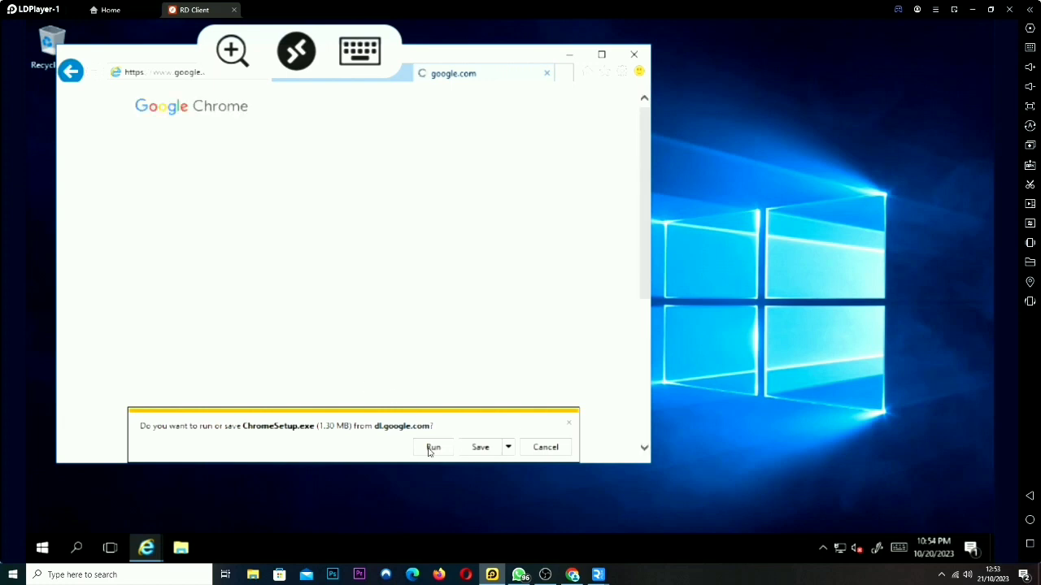
{"action": "left_click", "coordinate": [431, 448]}
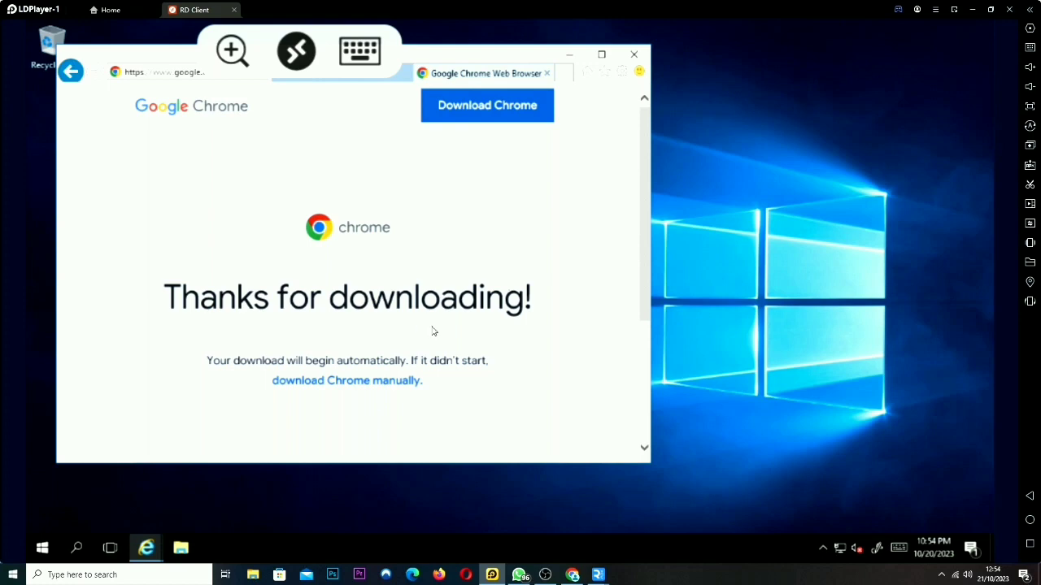
{"action": "left_click", "coordinate": [633, 58]}
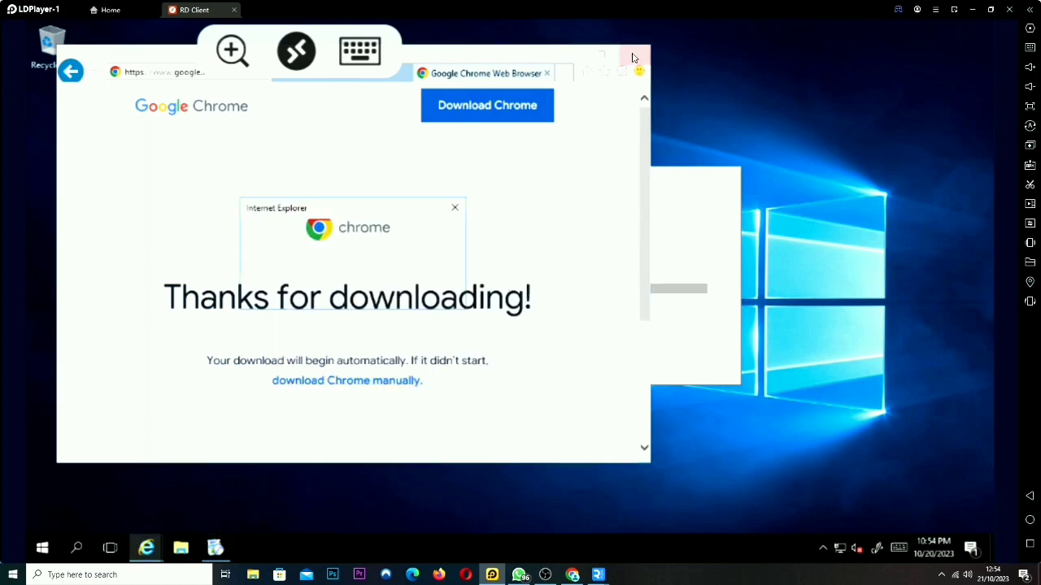